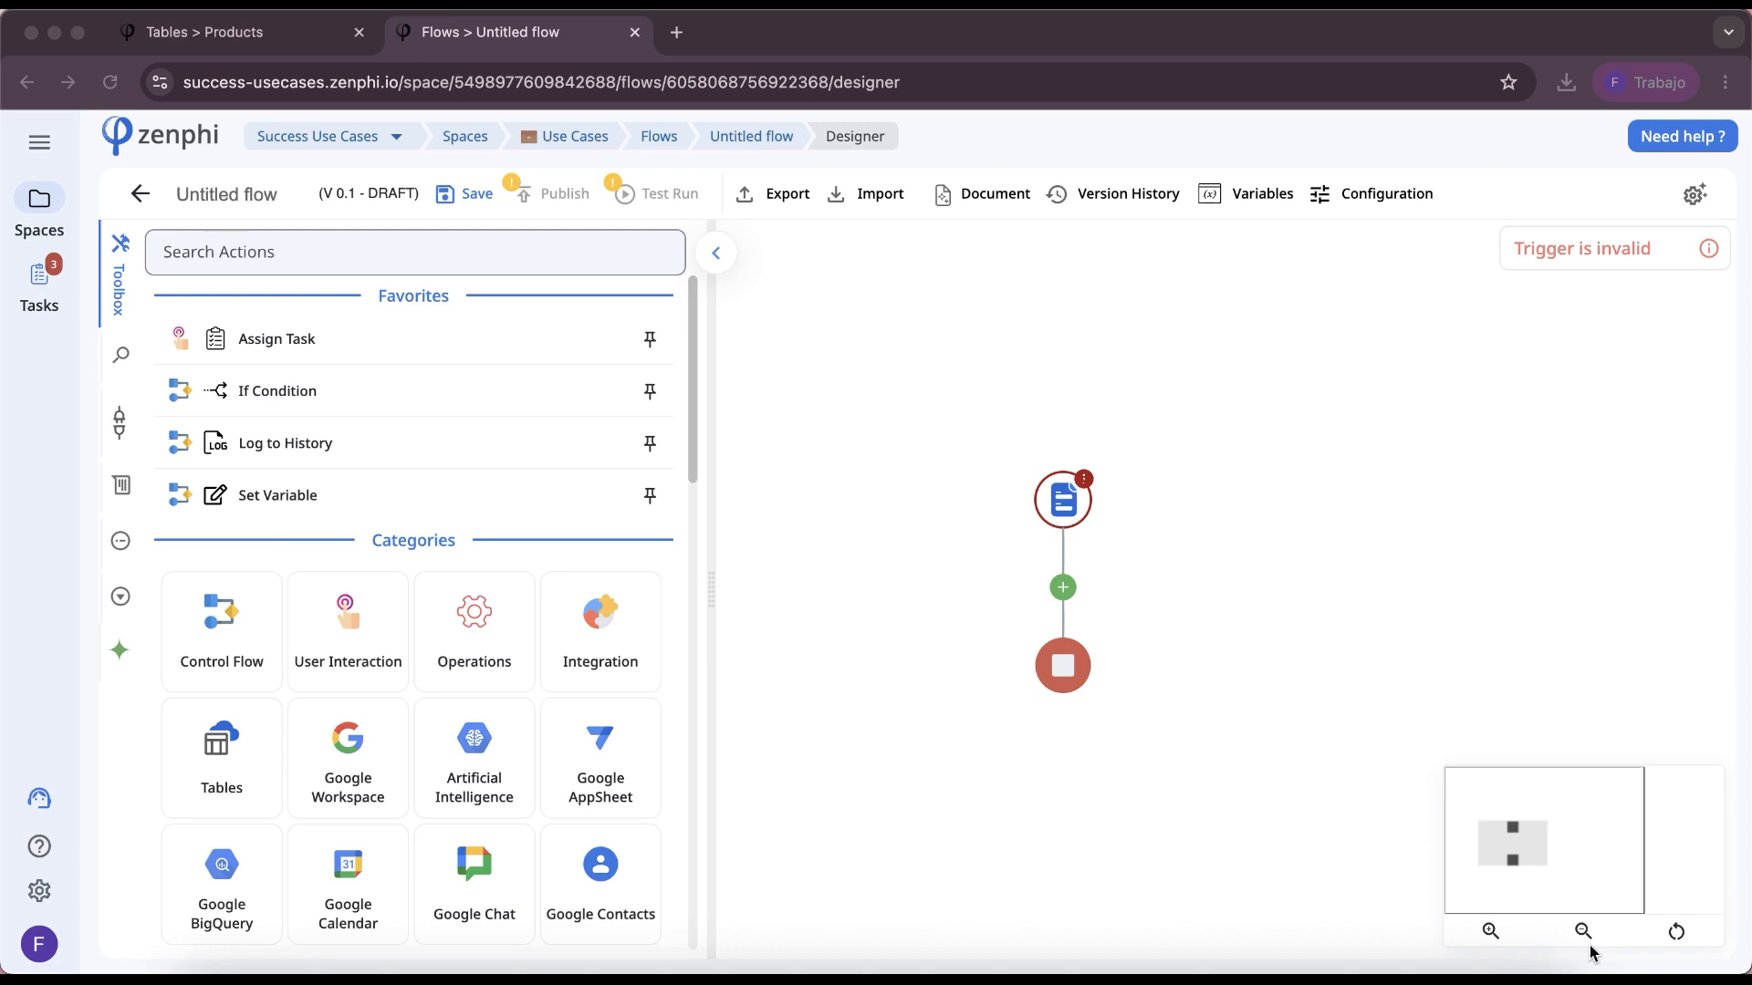
# Step: Check the Products table, then open the form trigger's form builder and title the form "Products for Sale"
pyautogui.click(1075, 501)
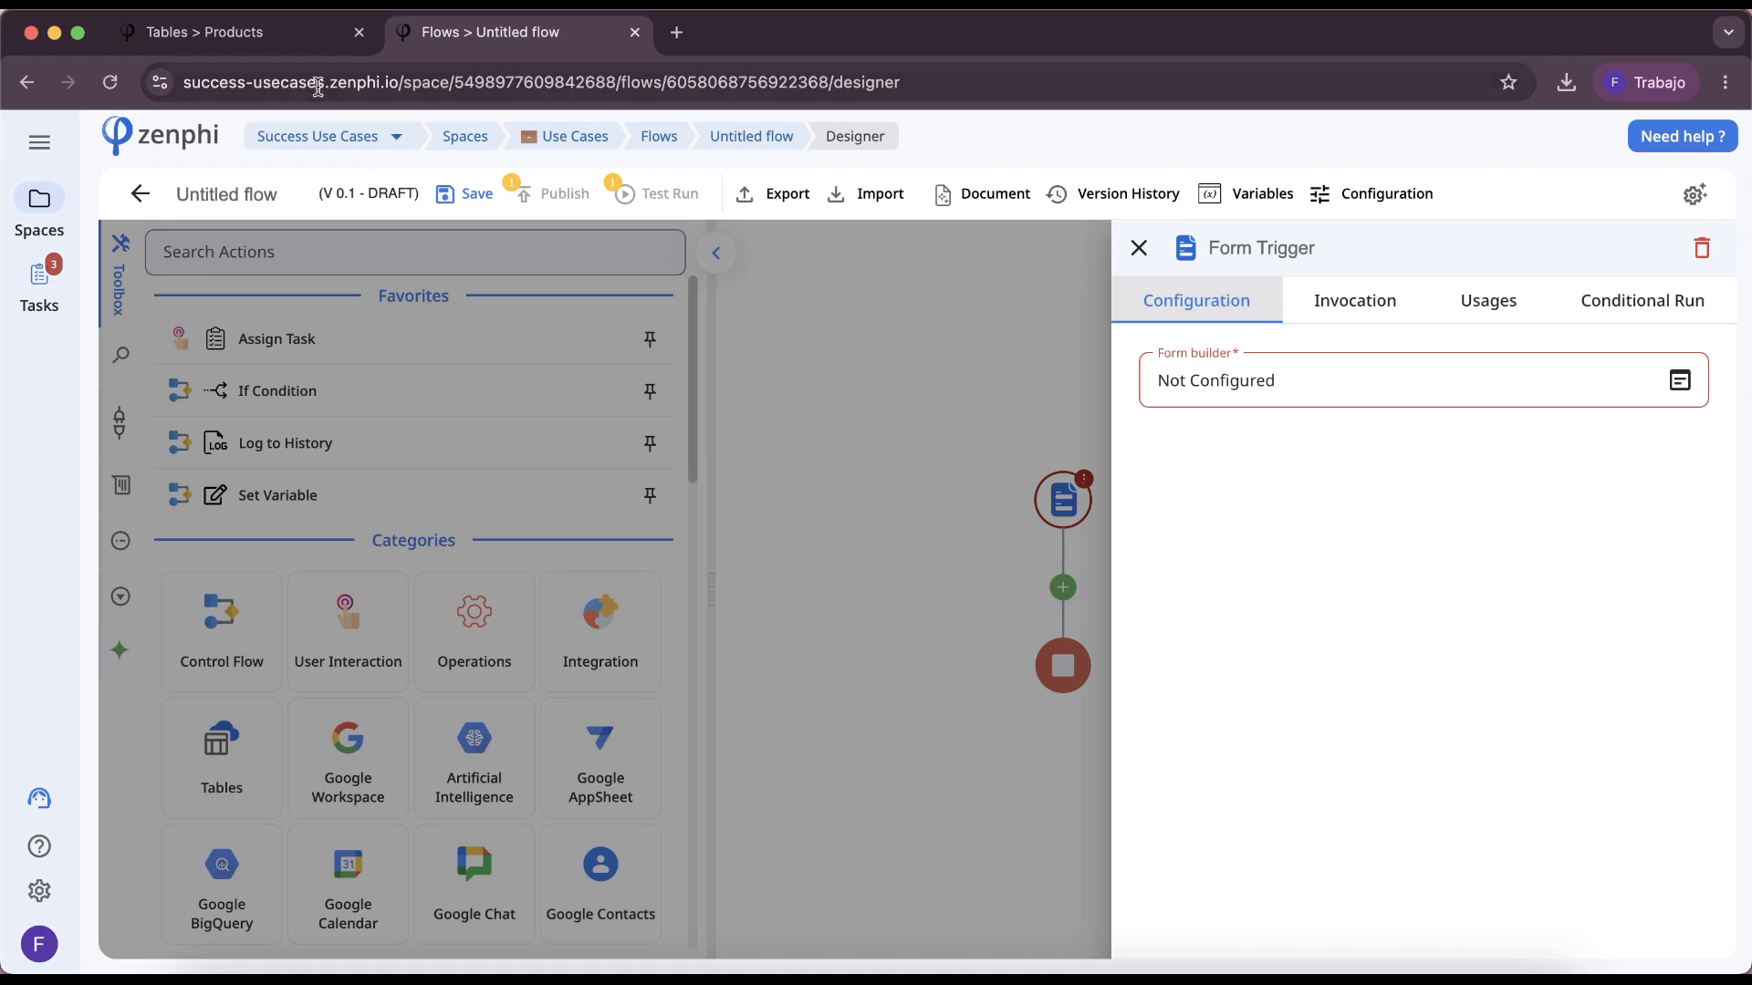
pyautogui.click(306, 35)
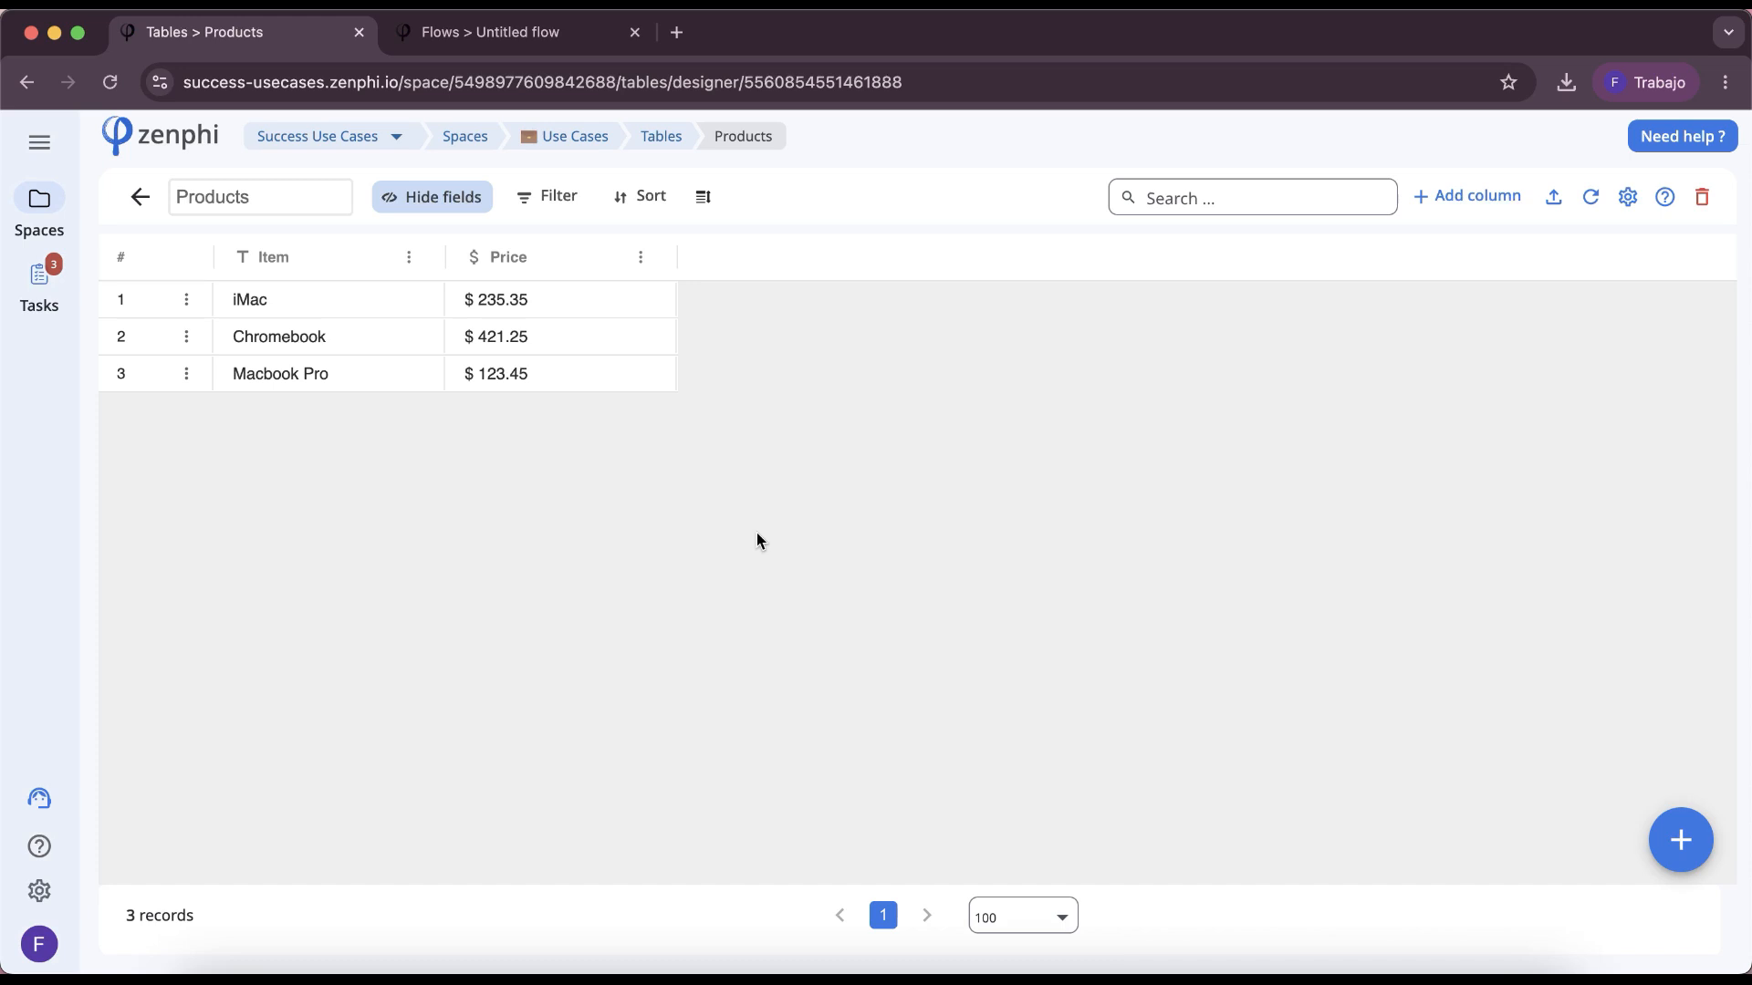
pyautogui.click(547, 37)
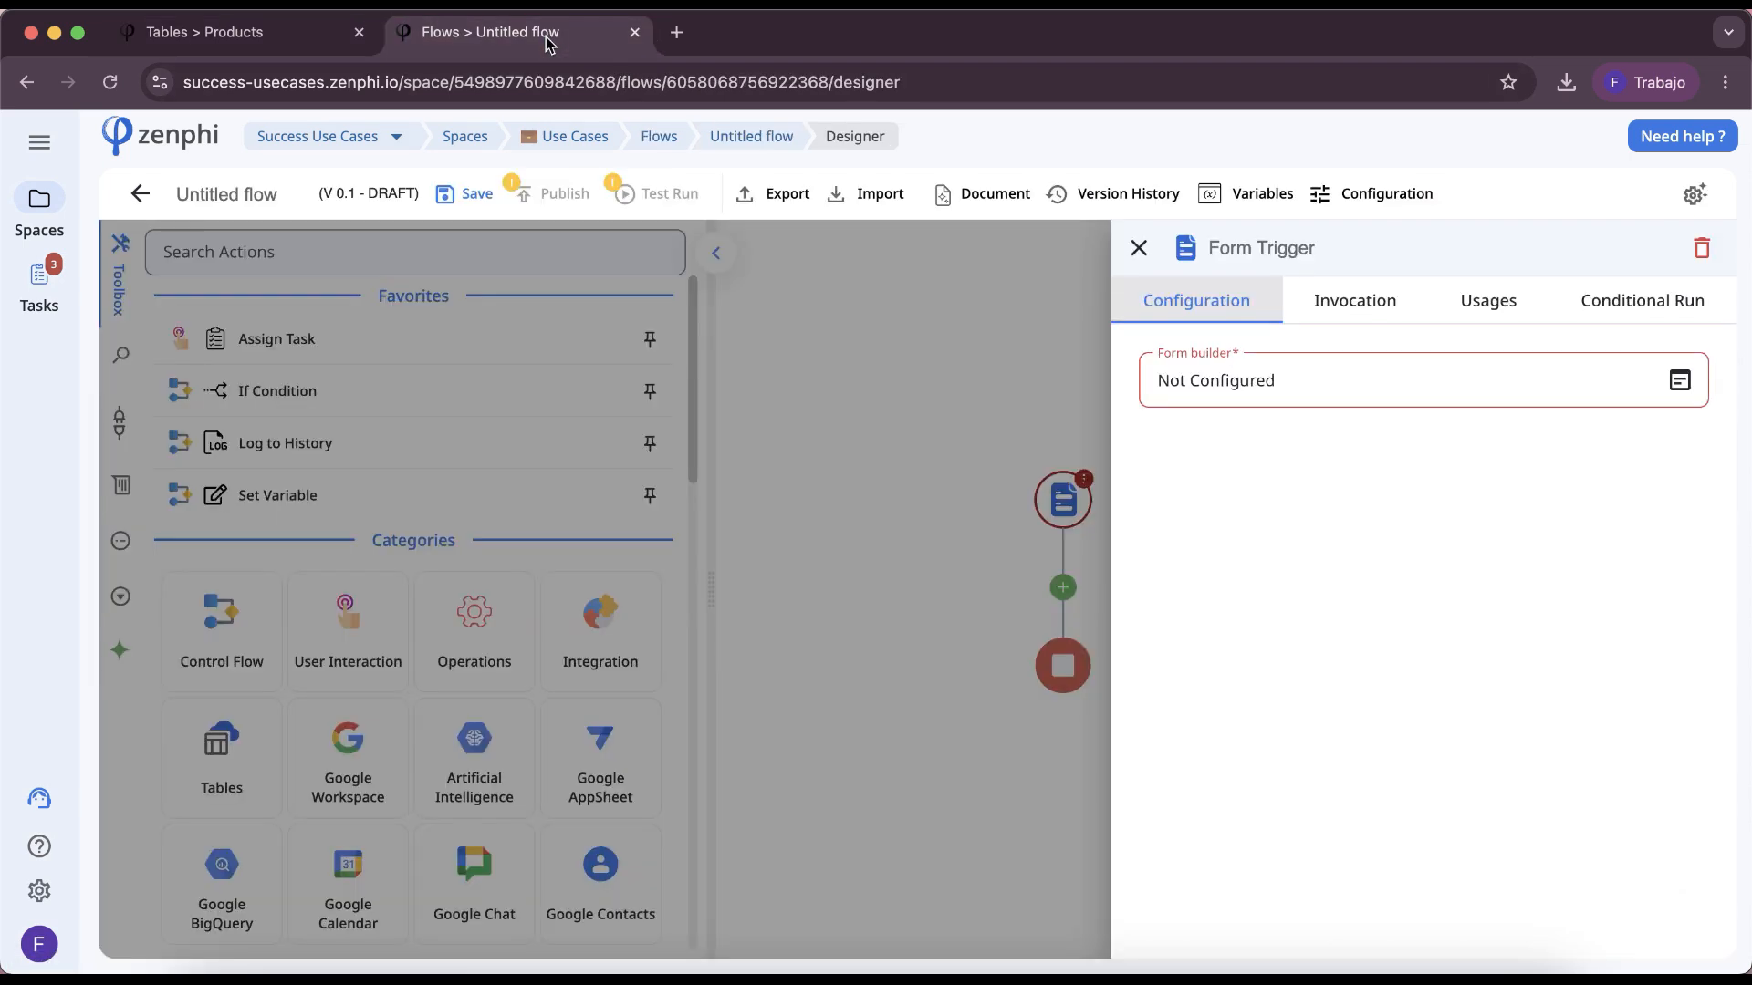
pyautogui.click(1680, 380)
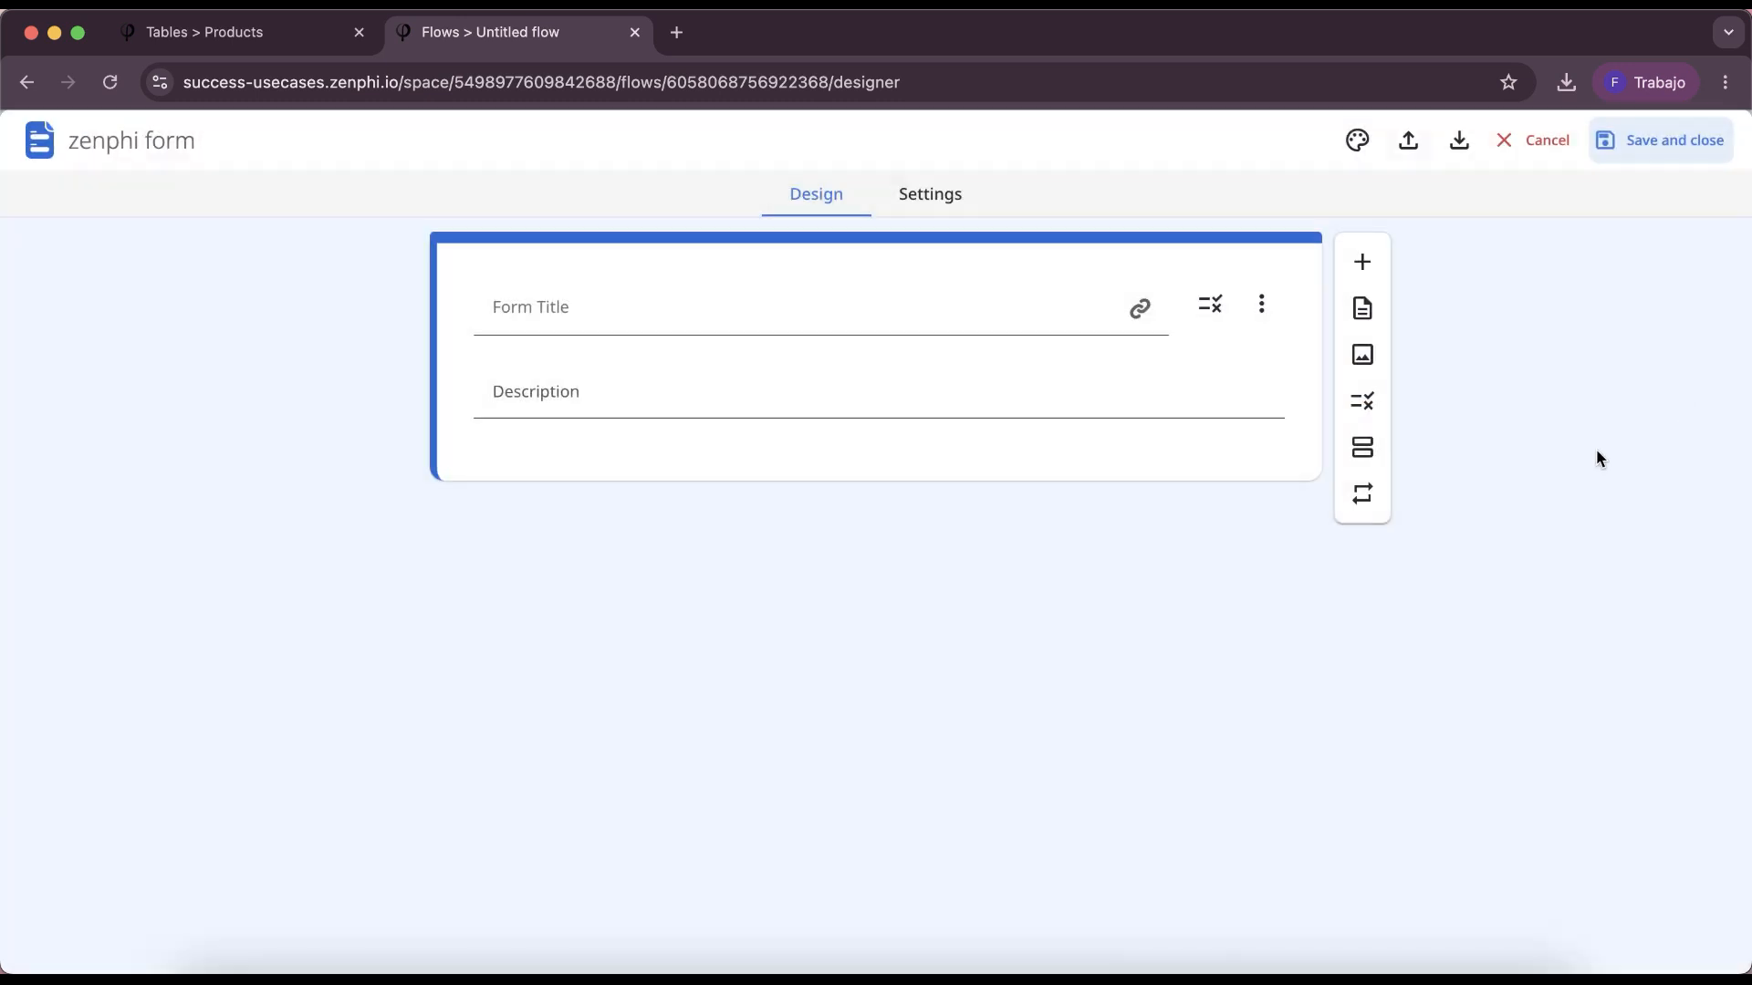
pyautogui.click(884, 308)
pyautogui.write('Products for Sale')
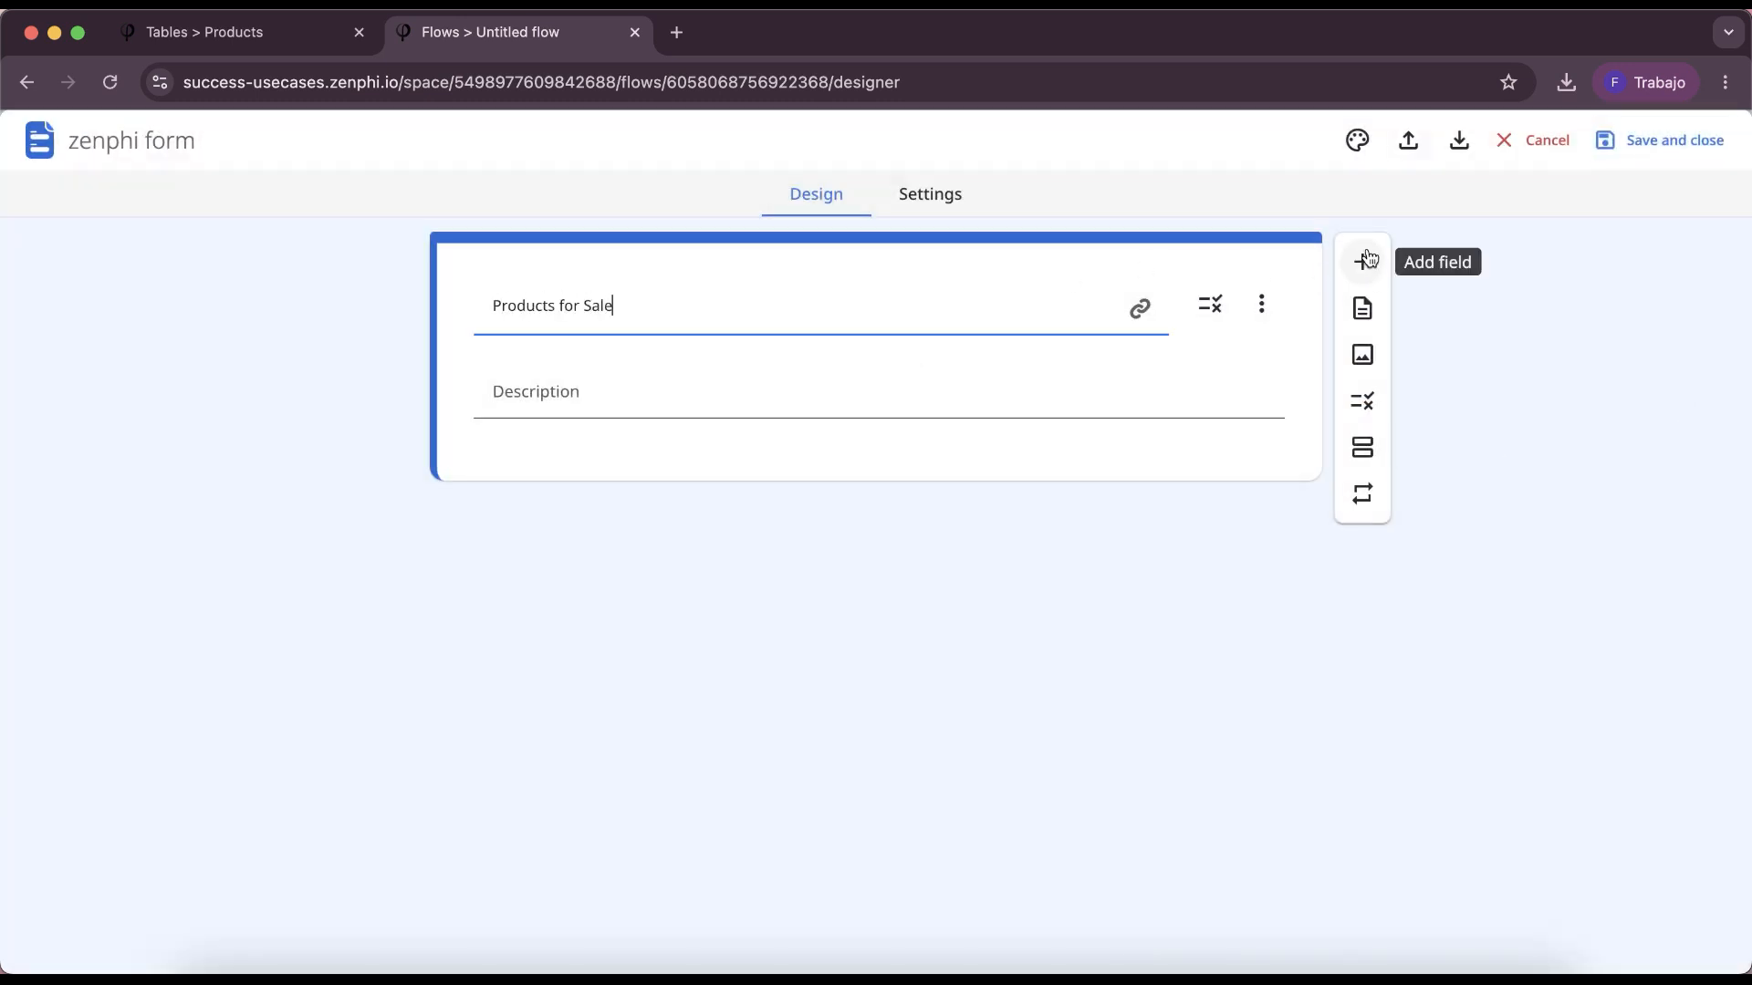
# Step: Add a Look-up field named "Products" to the form and link it to the Products table
pyautogui.click(1366, 260)
pyautogui.click(1191, 560)
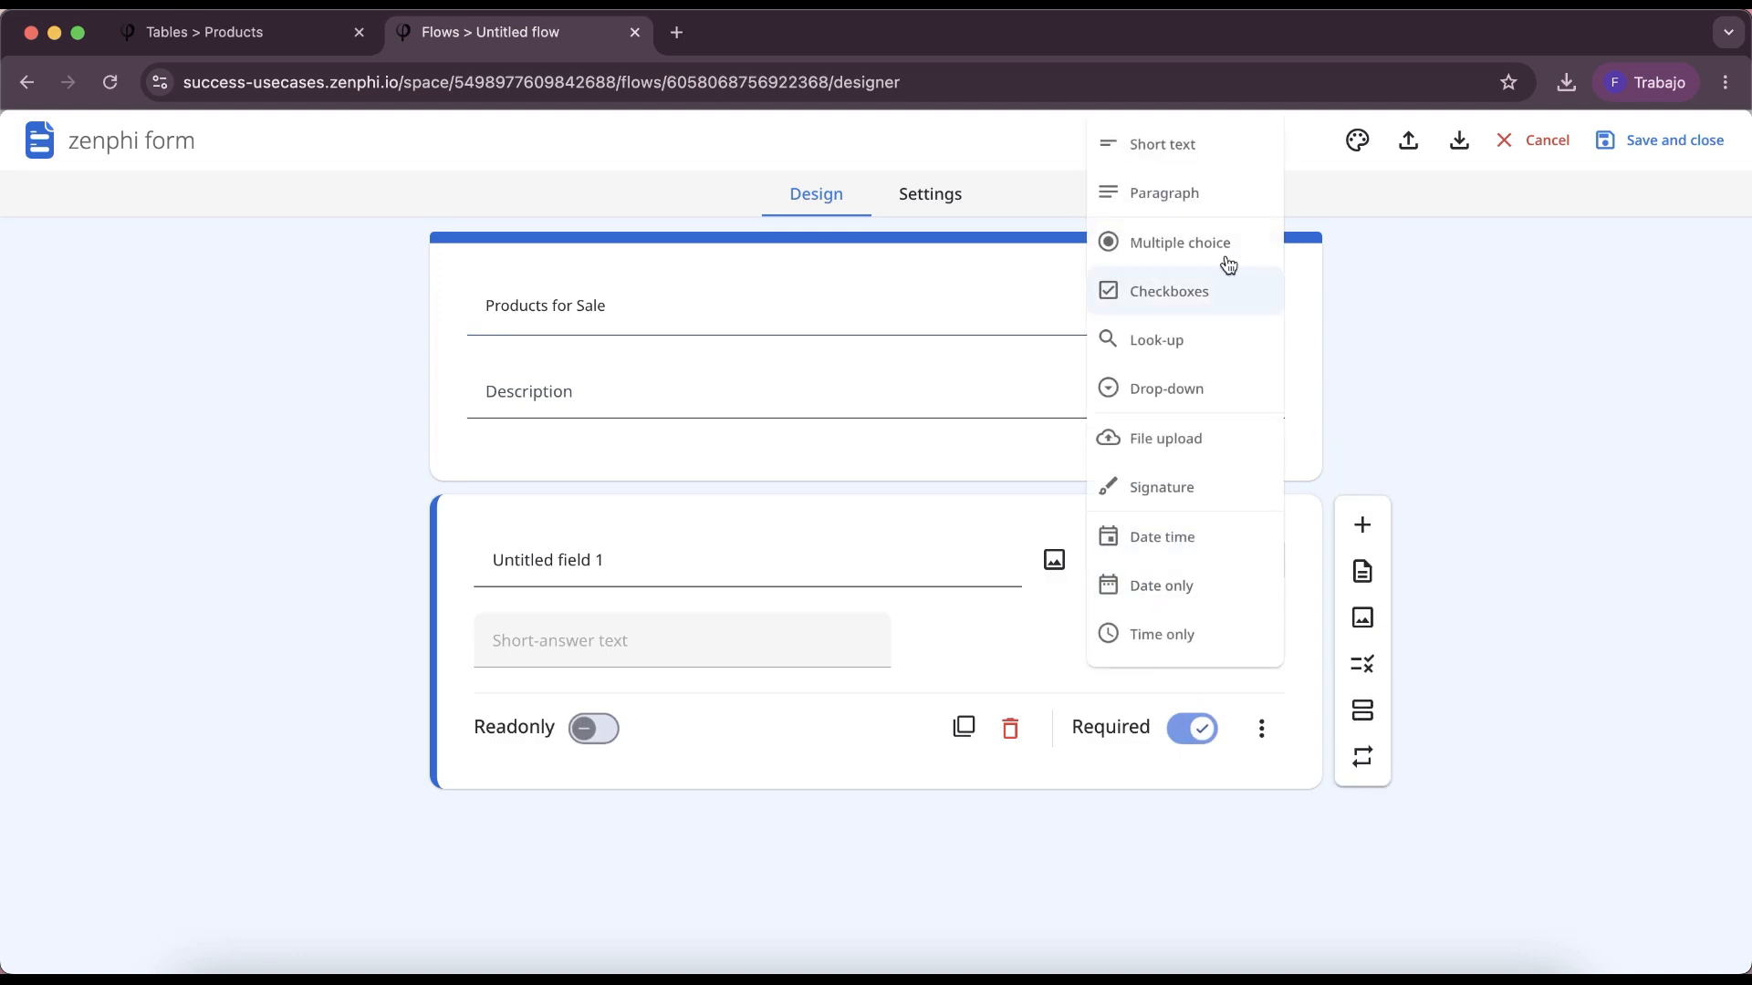
pyautogui.click(1180, 339)
pyautogui.click(848, 554)
pyautogui.write('P')
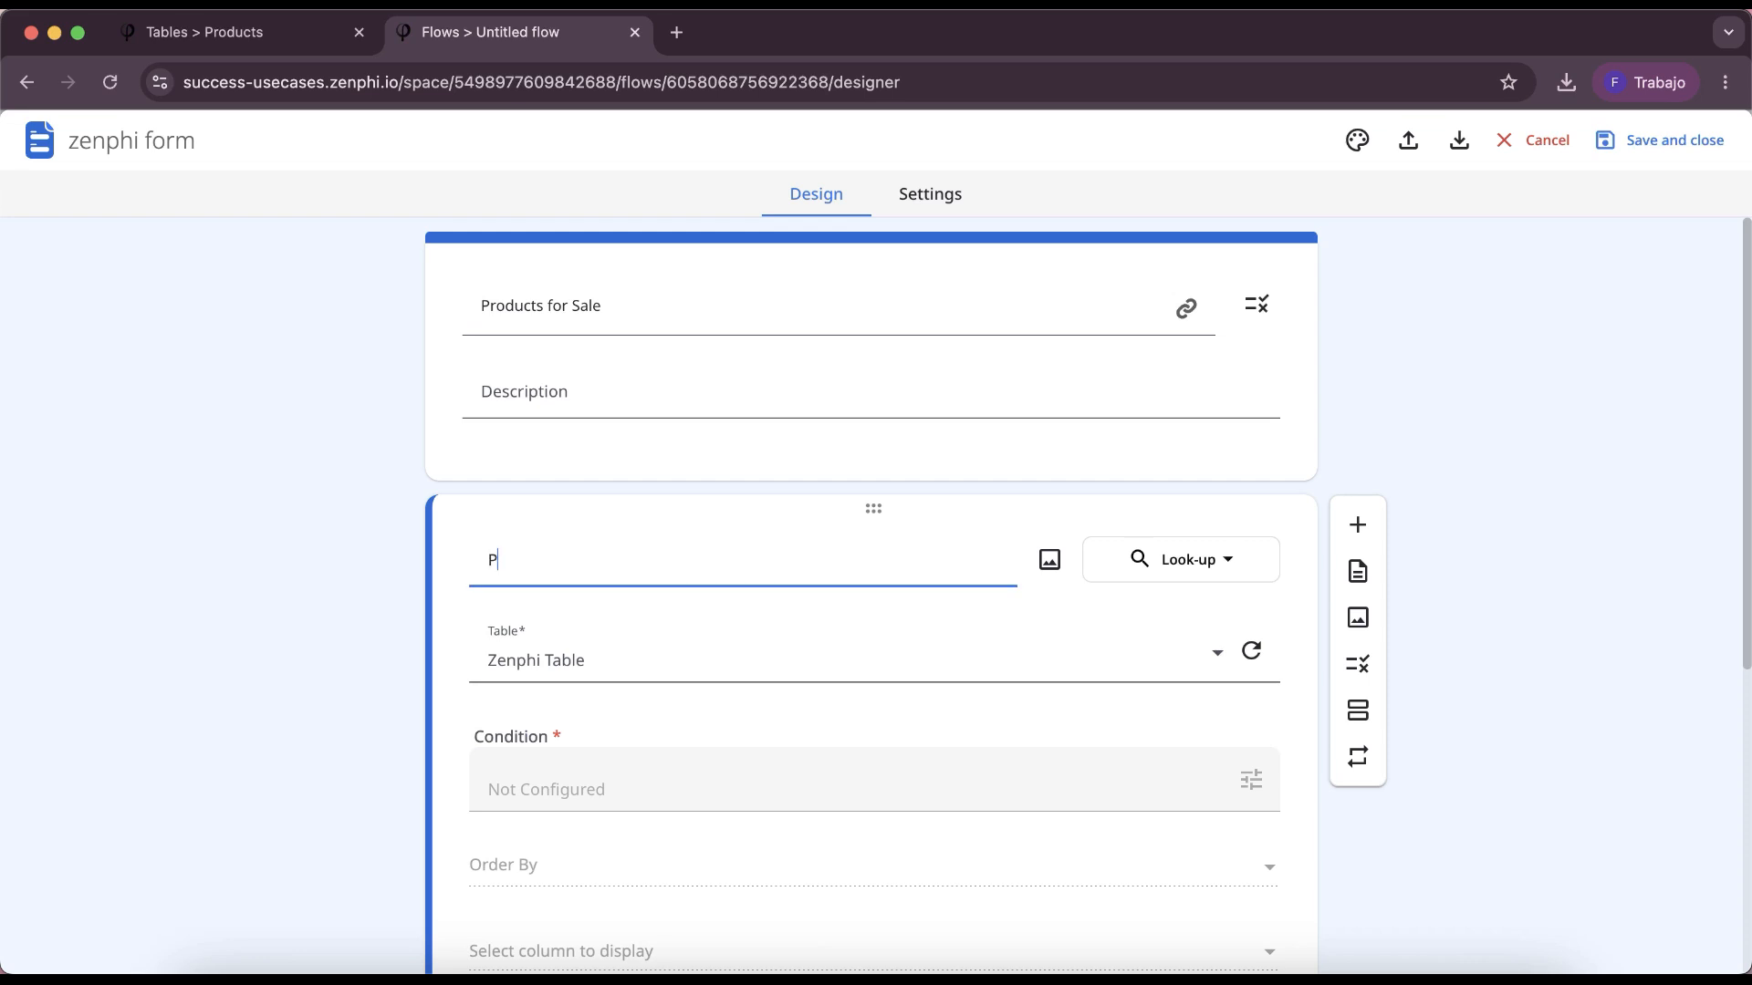
pyautogui.write('roducts')
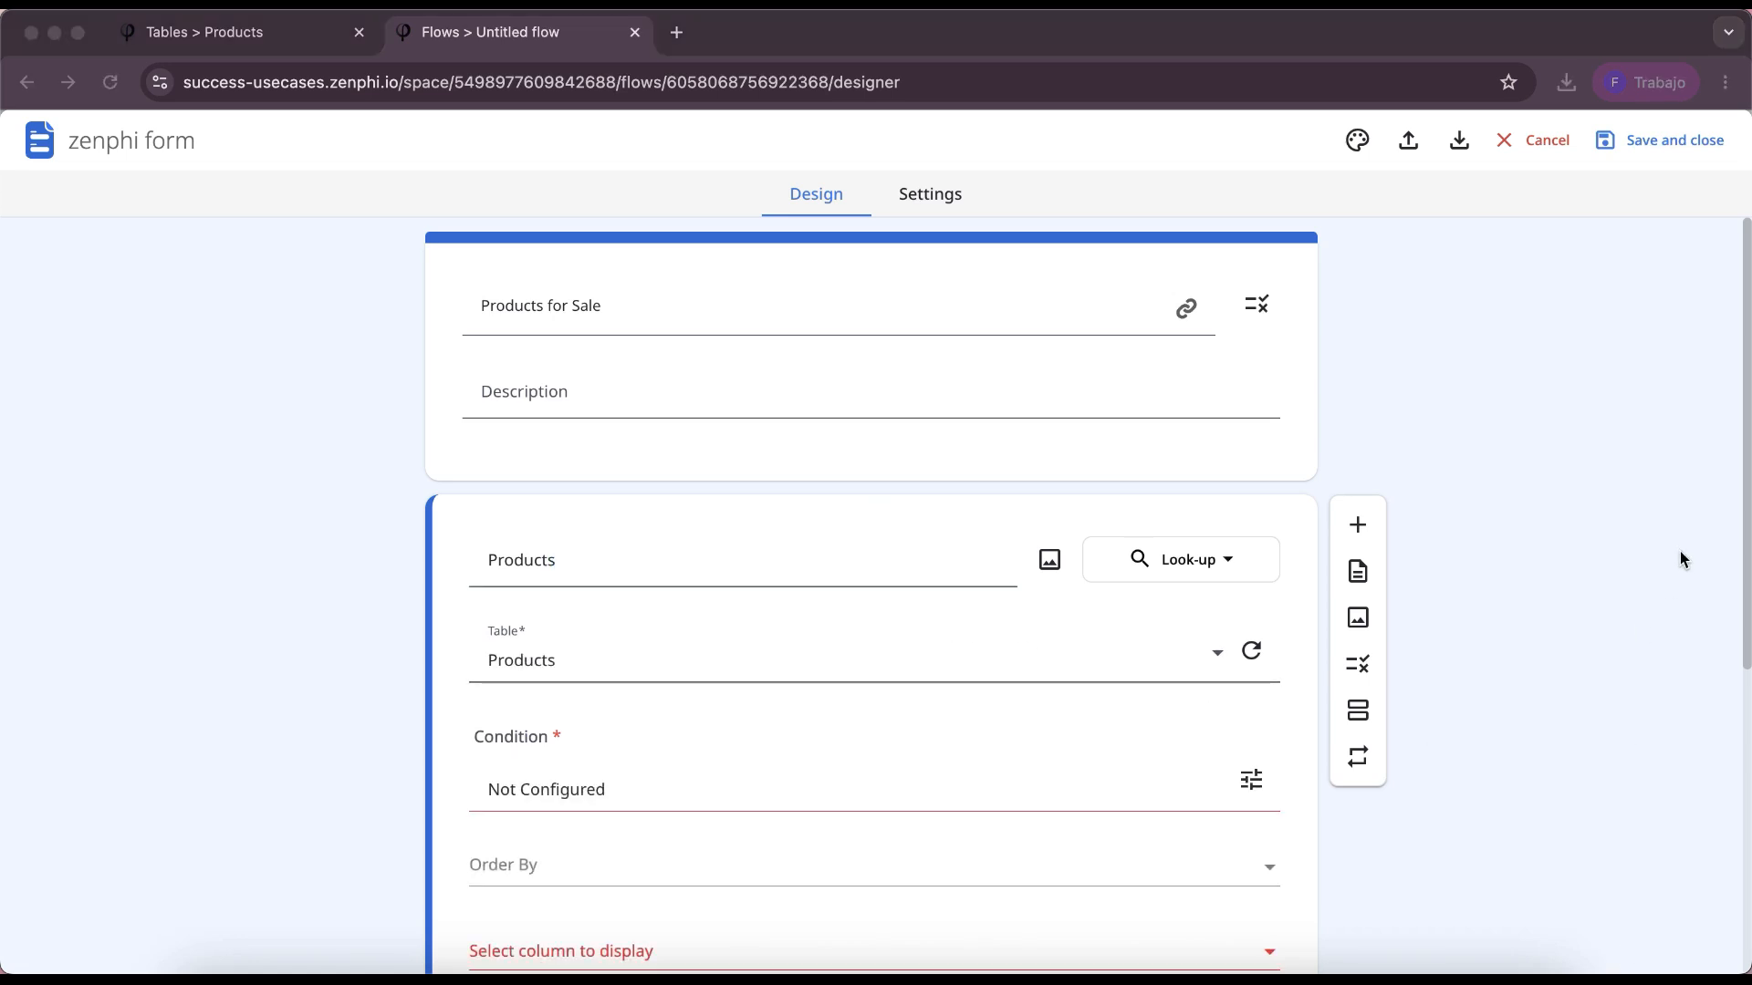
pyautogui.click(1680, 553)
pyautogui.moveTo(1745, 499); pyautogui.dragTo(1712, 633)
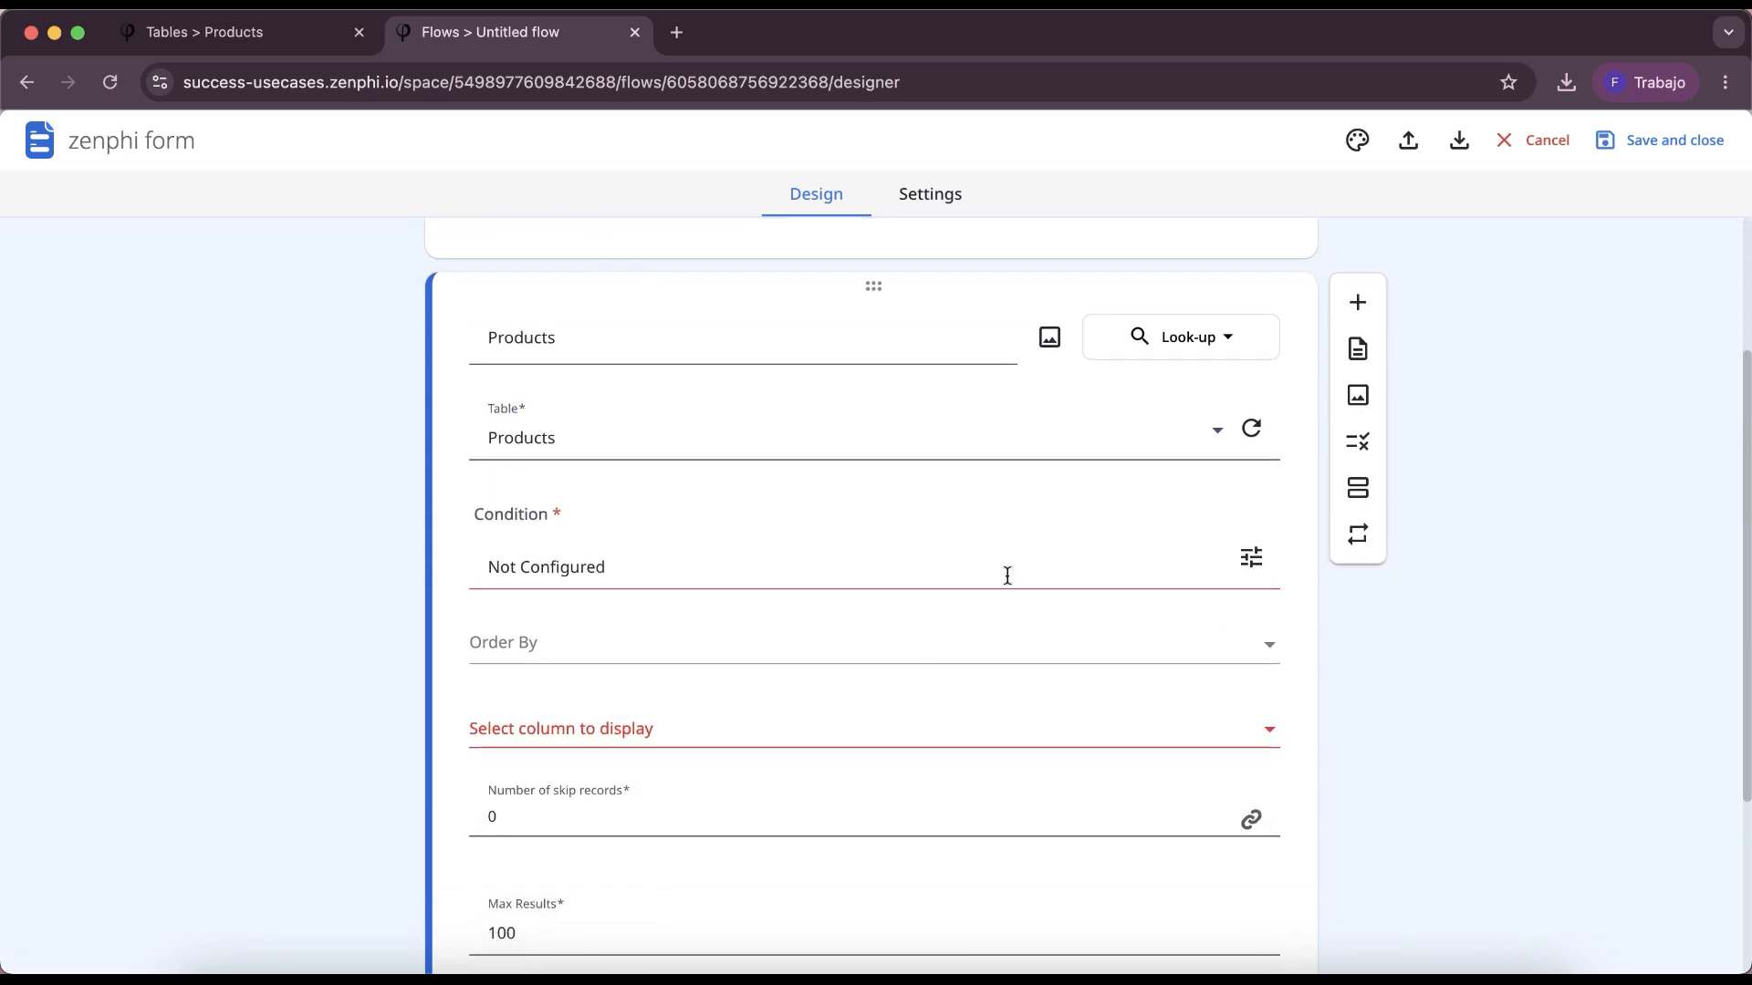
# Step: Add a numeric Inventory column to the Products table, with 1 for iMac, 12 for Chromebook and 0 for Macbook Pro
pyautogui.click(306, 38)
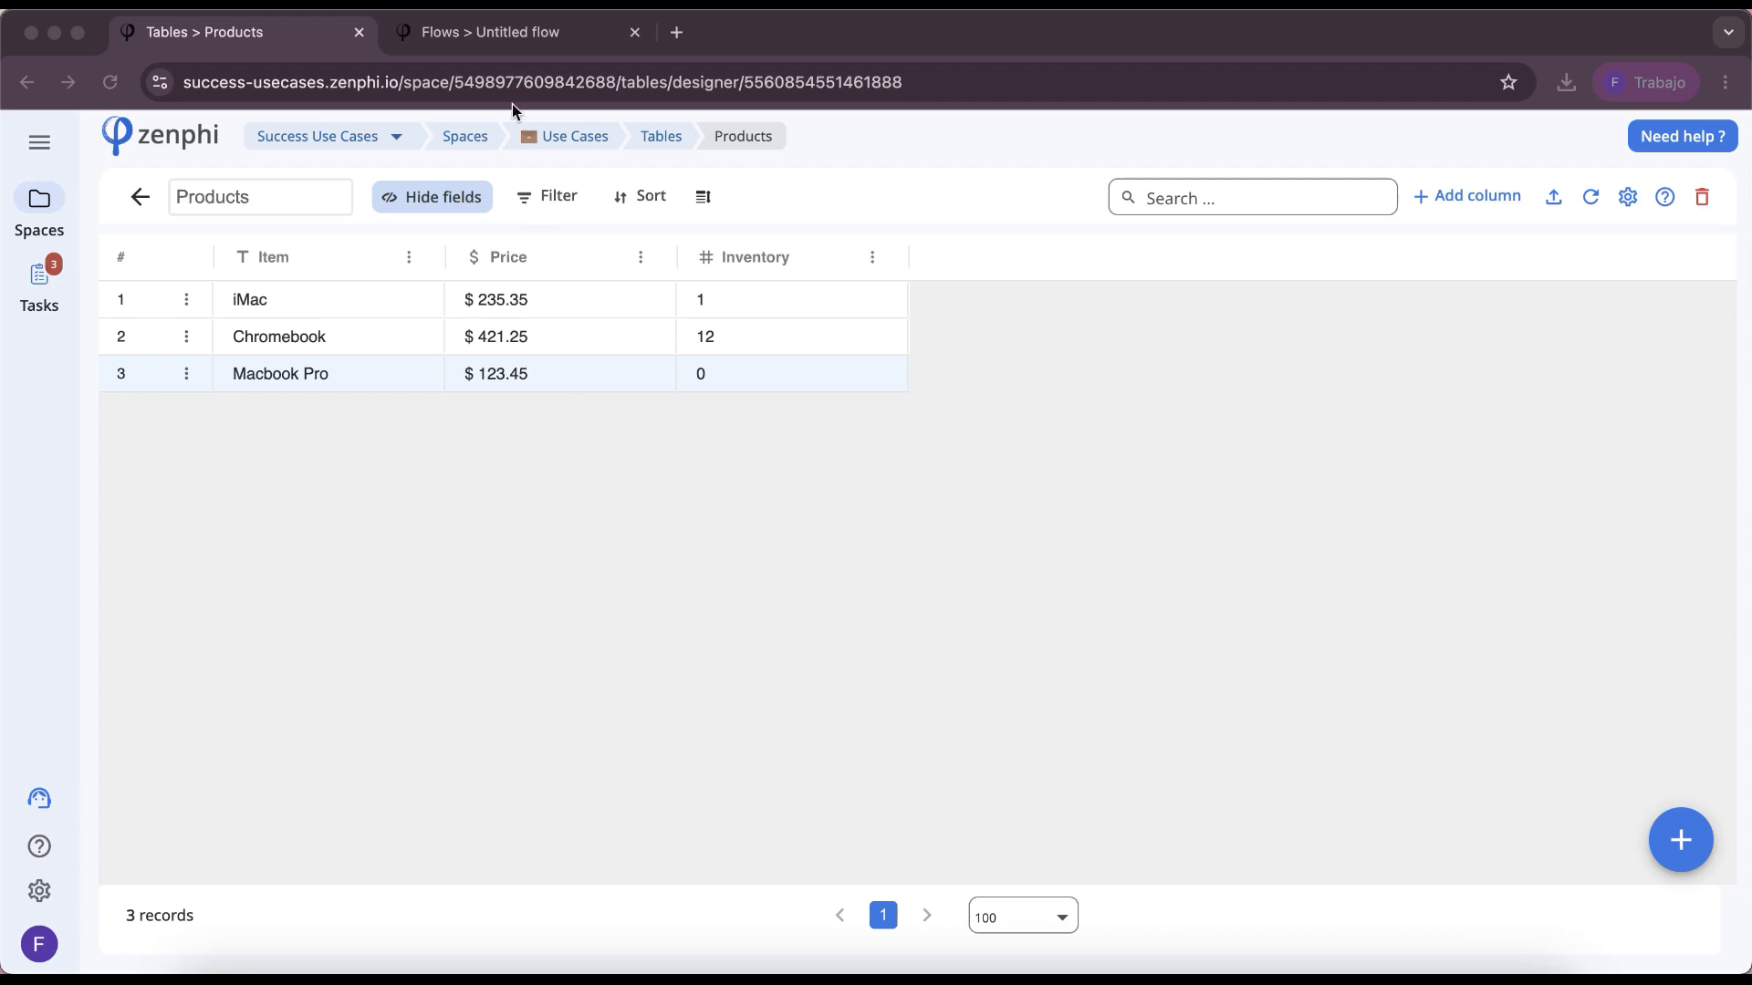
pyautogui.click(497, 37)
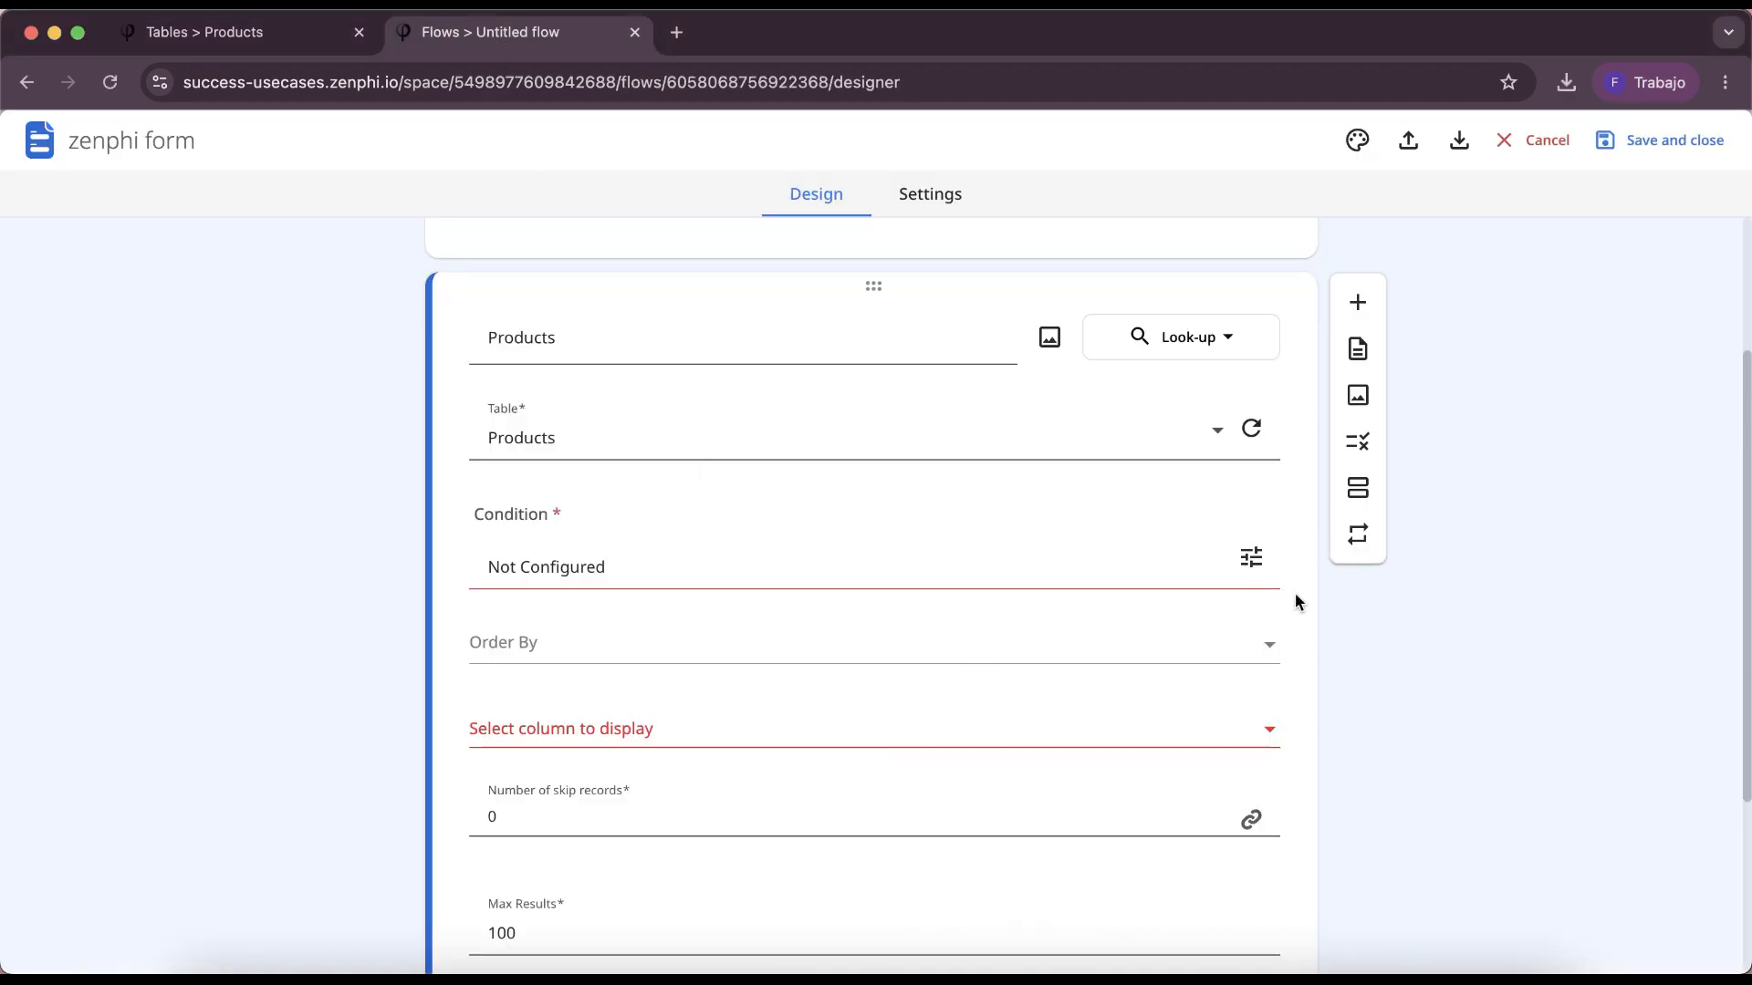
# Step: Set the look-up field's condition to return records whose Inventory is Greater Than (>) 5
pyautogui.click(1251, 558)
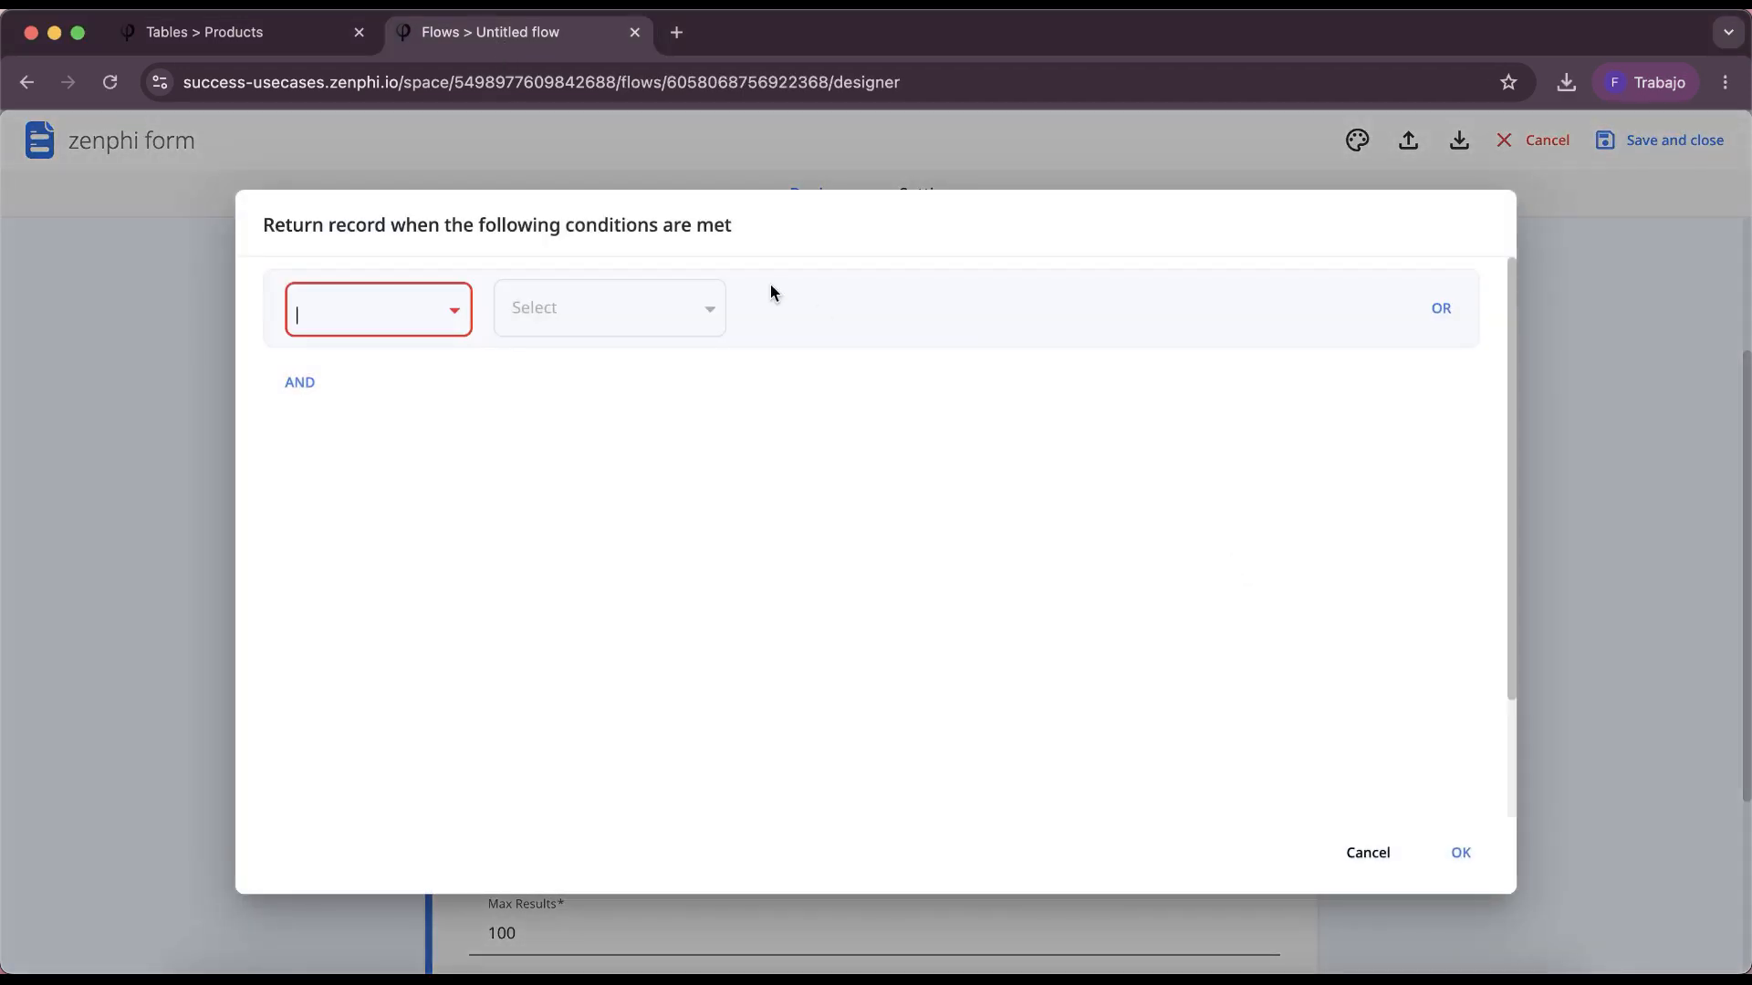
pyautogui.click(439, 321)
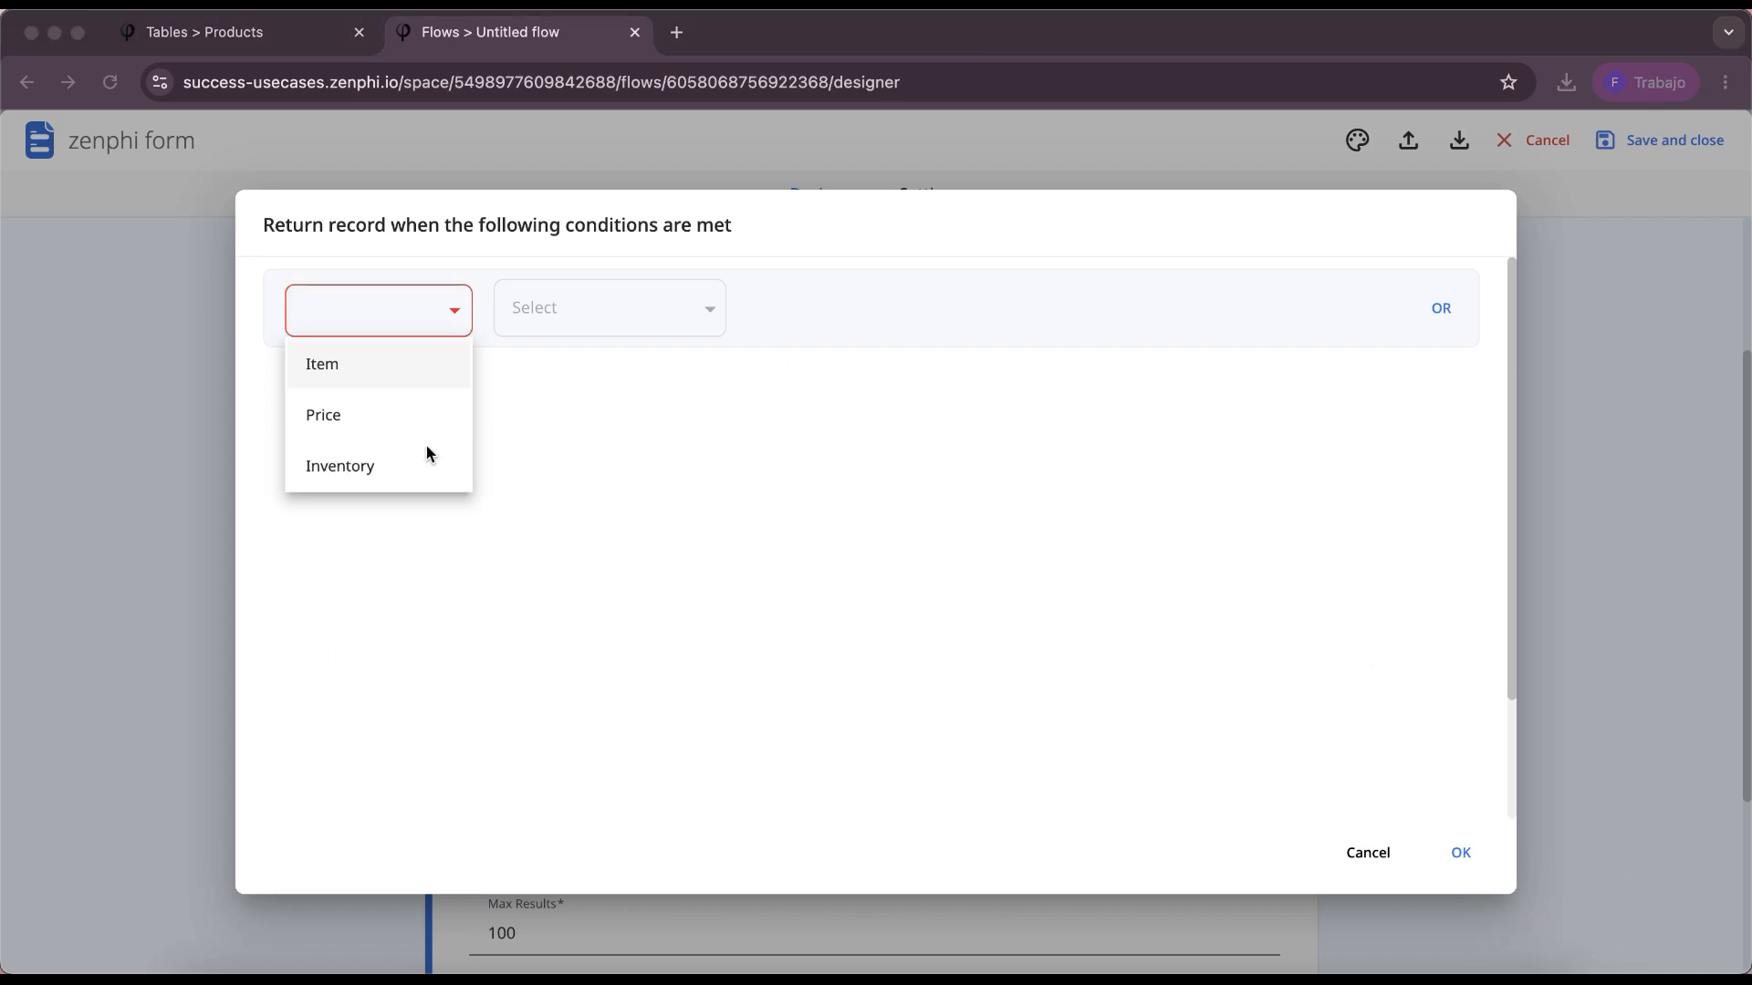
pyautogui.click(380, 469)
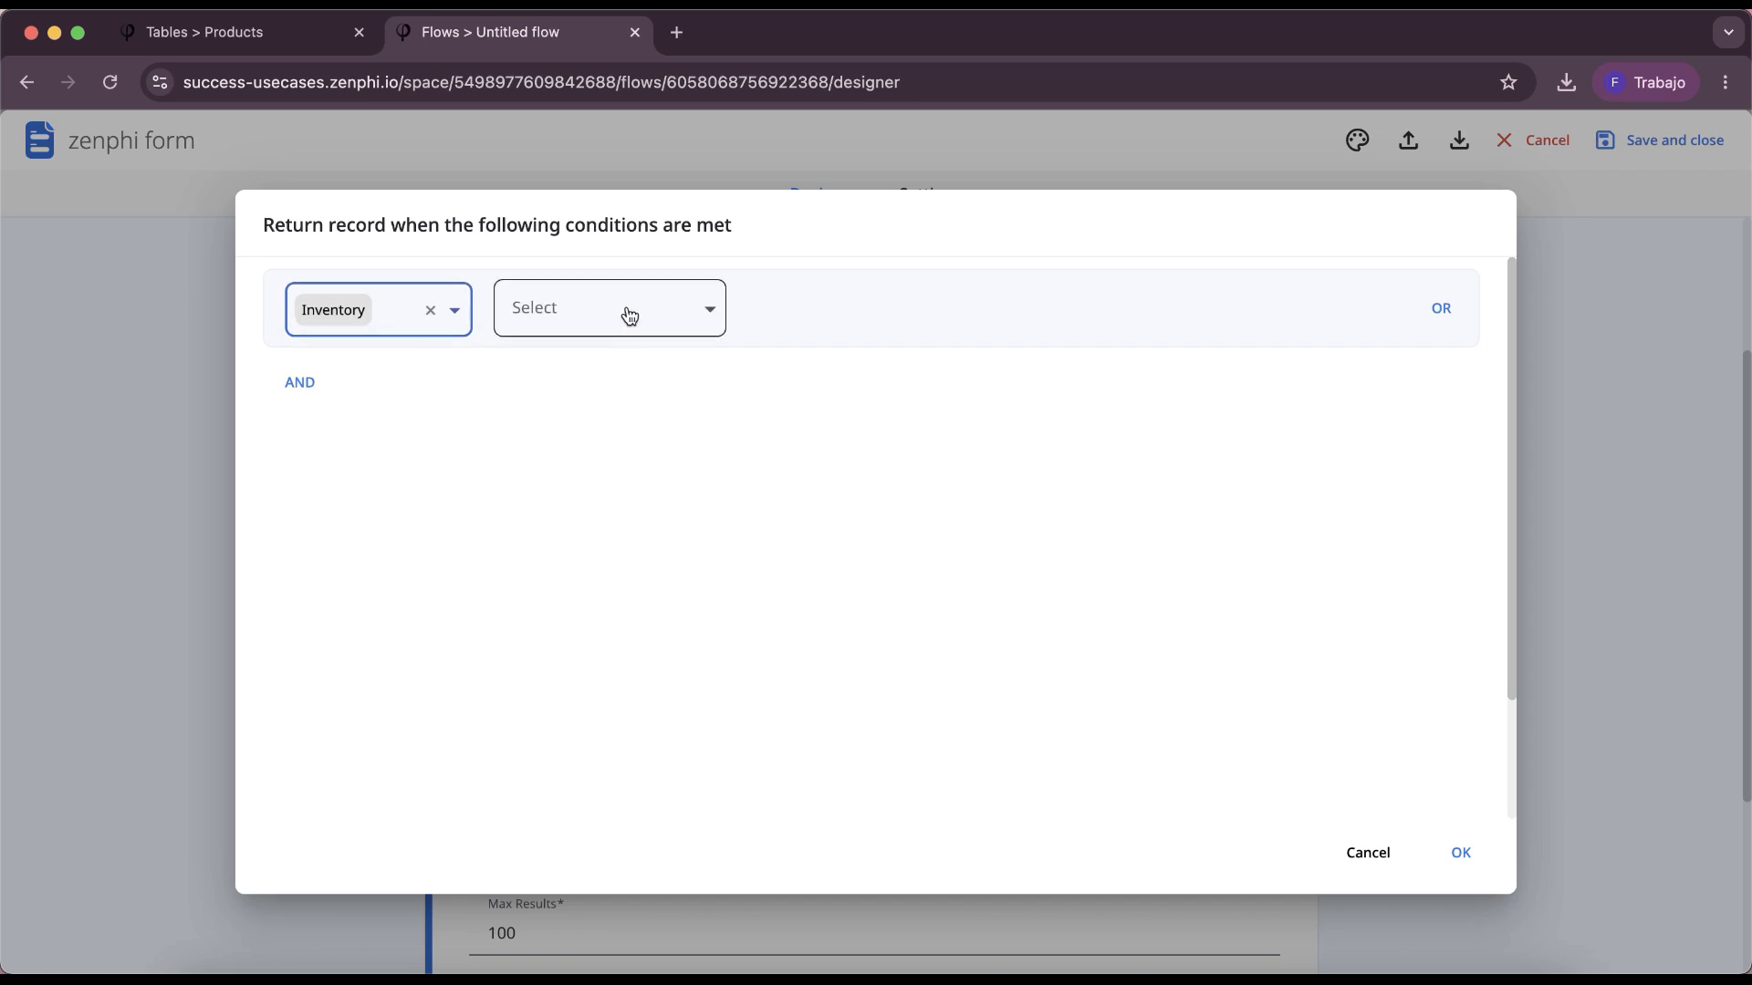
pyautogui.click(629, 315)
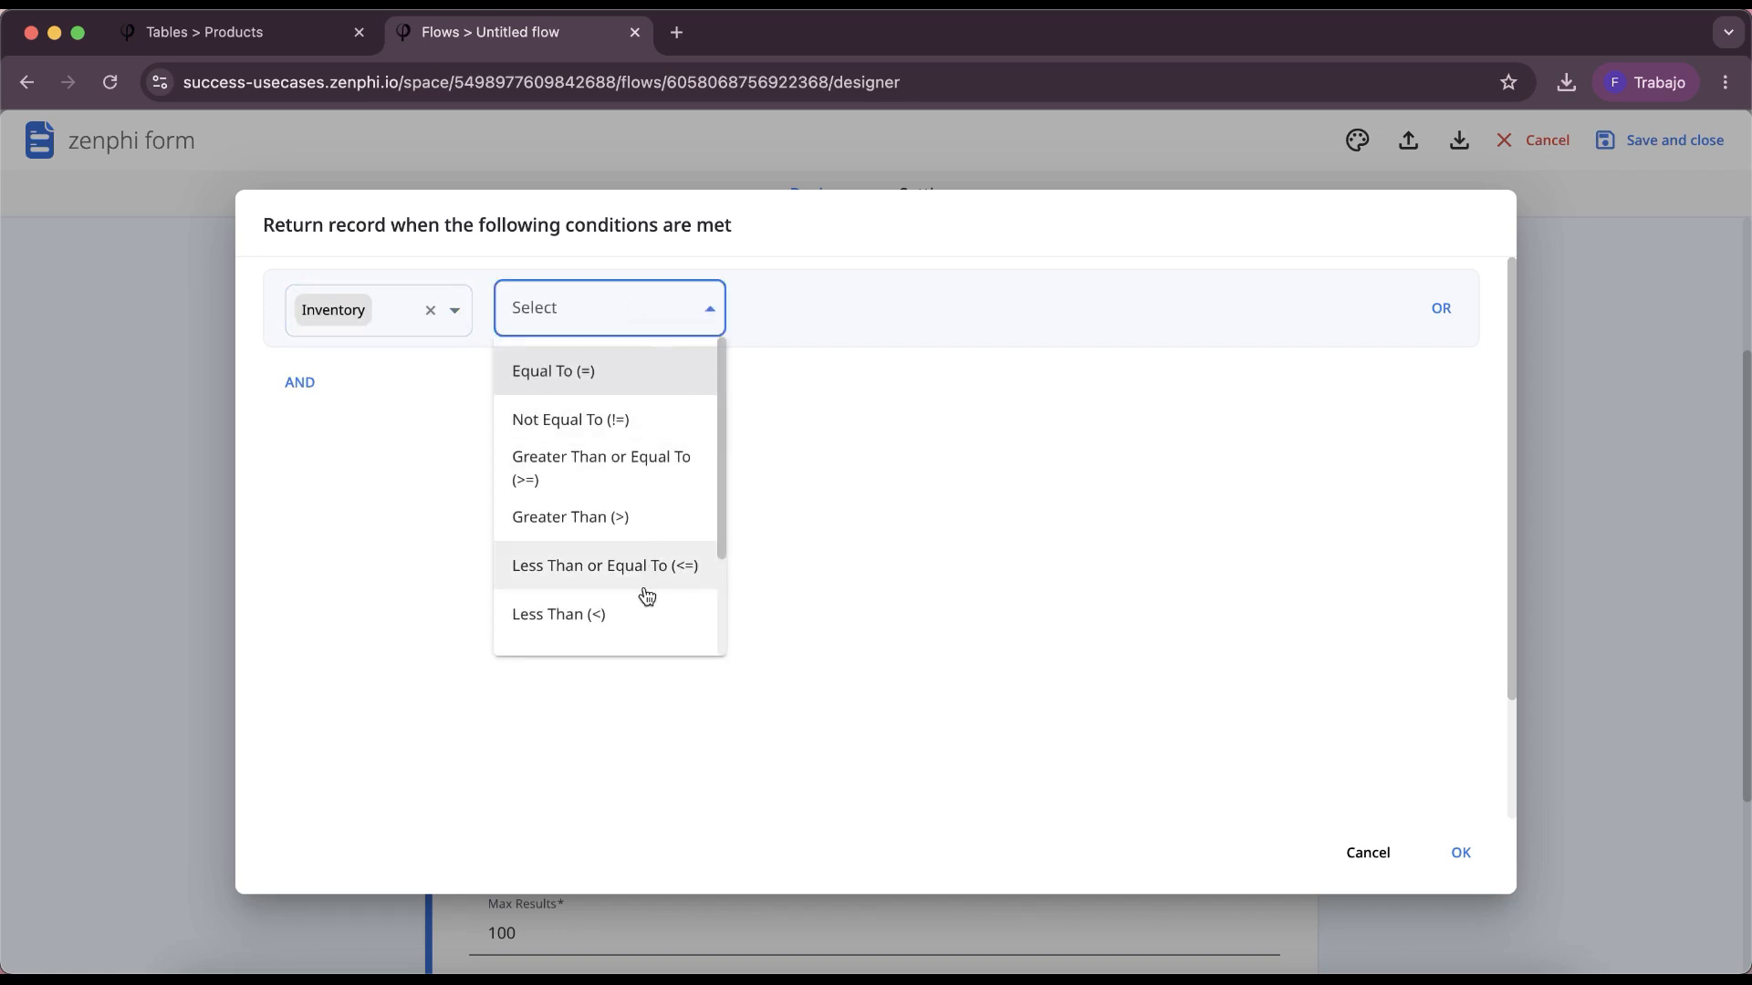
pyautogui.click(606, 522)
pyautogui.click(804, 310)
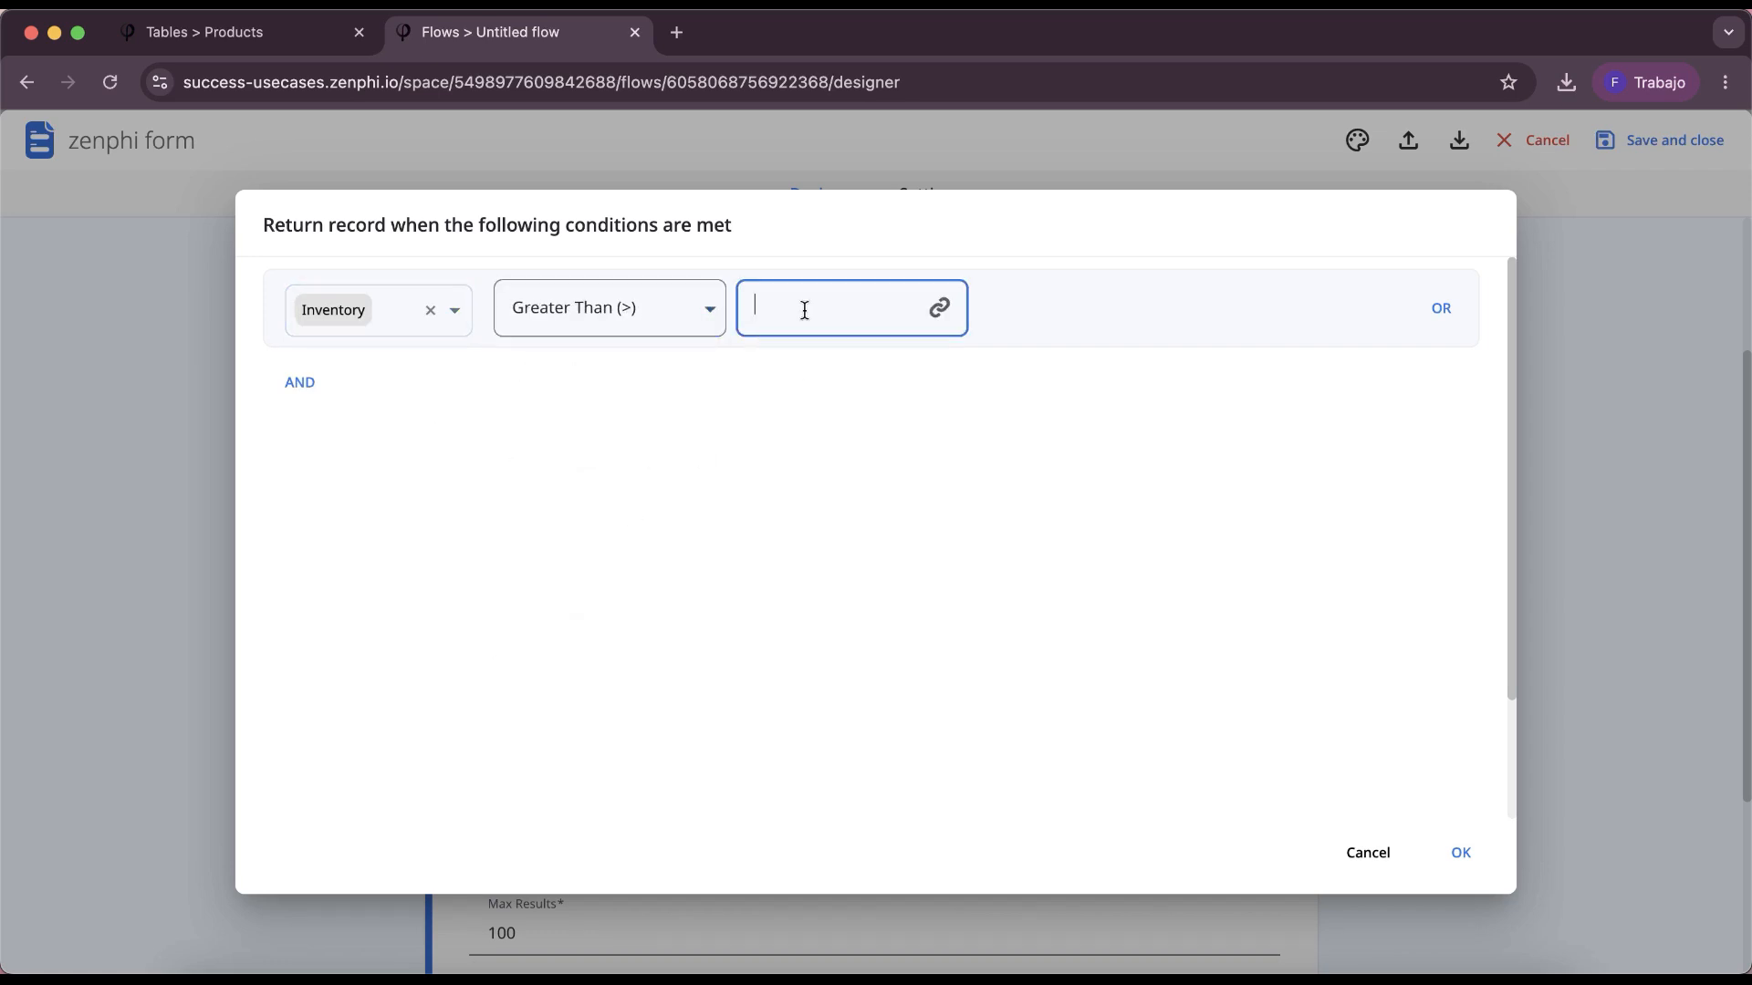
pyautogui.write('5')
pyautogui.click(1461, 852)
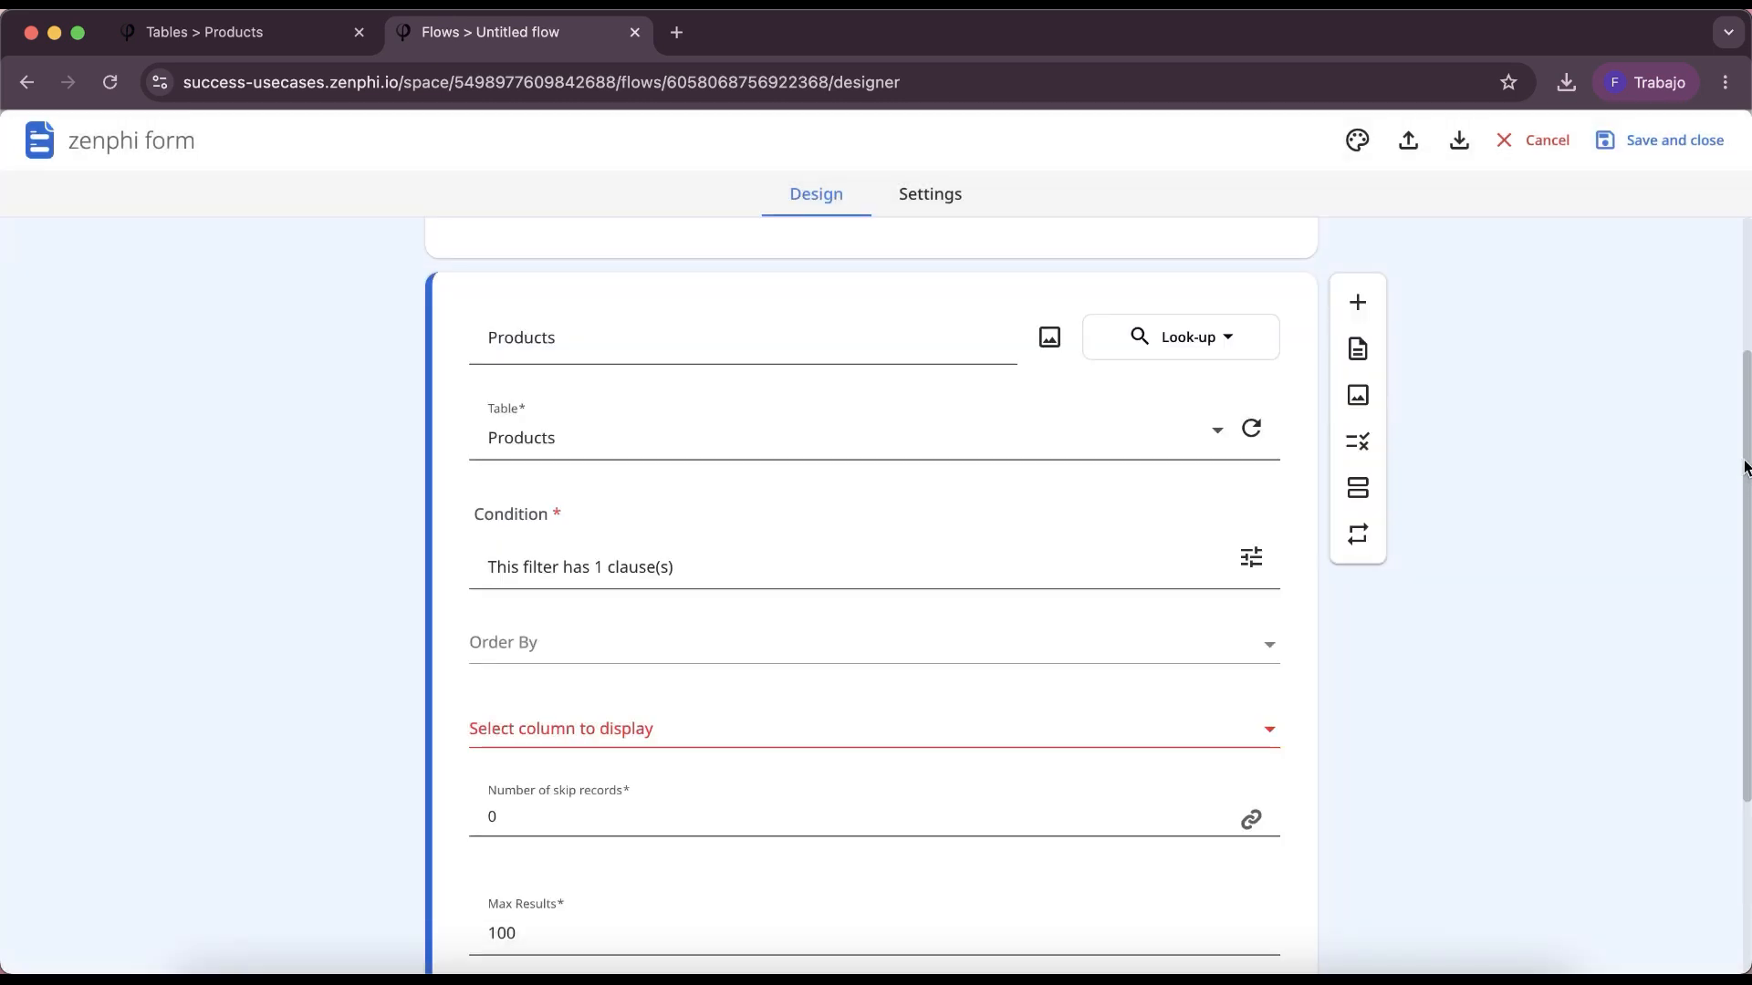
# Step: Set the look-up to show the Item column, keep its display type as Dropdown, and save and close the form
pyautogui.moveTo(1743, 463); pyautogui.dragTo(1093, 547)
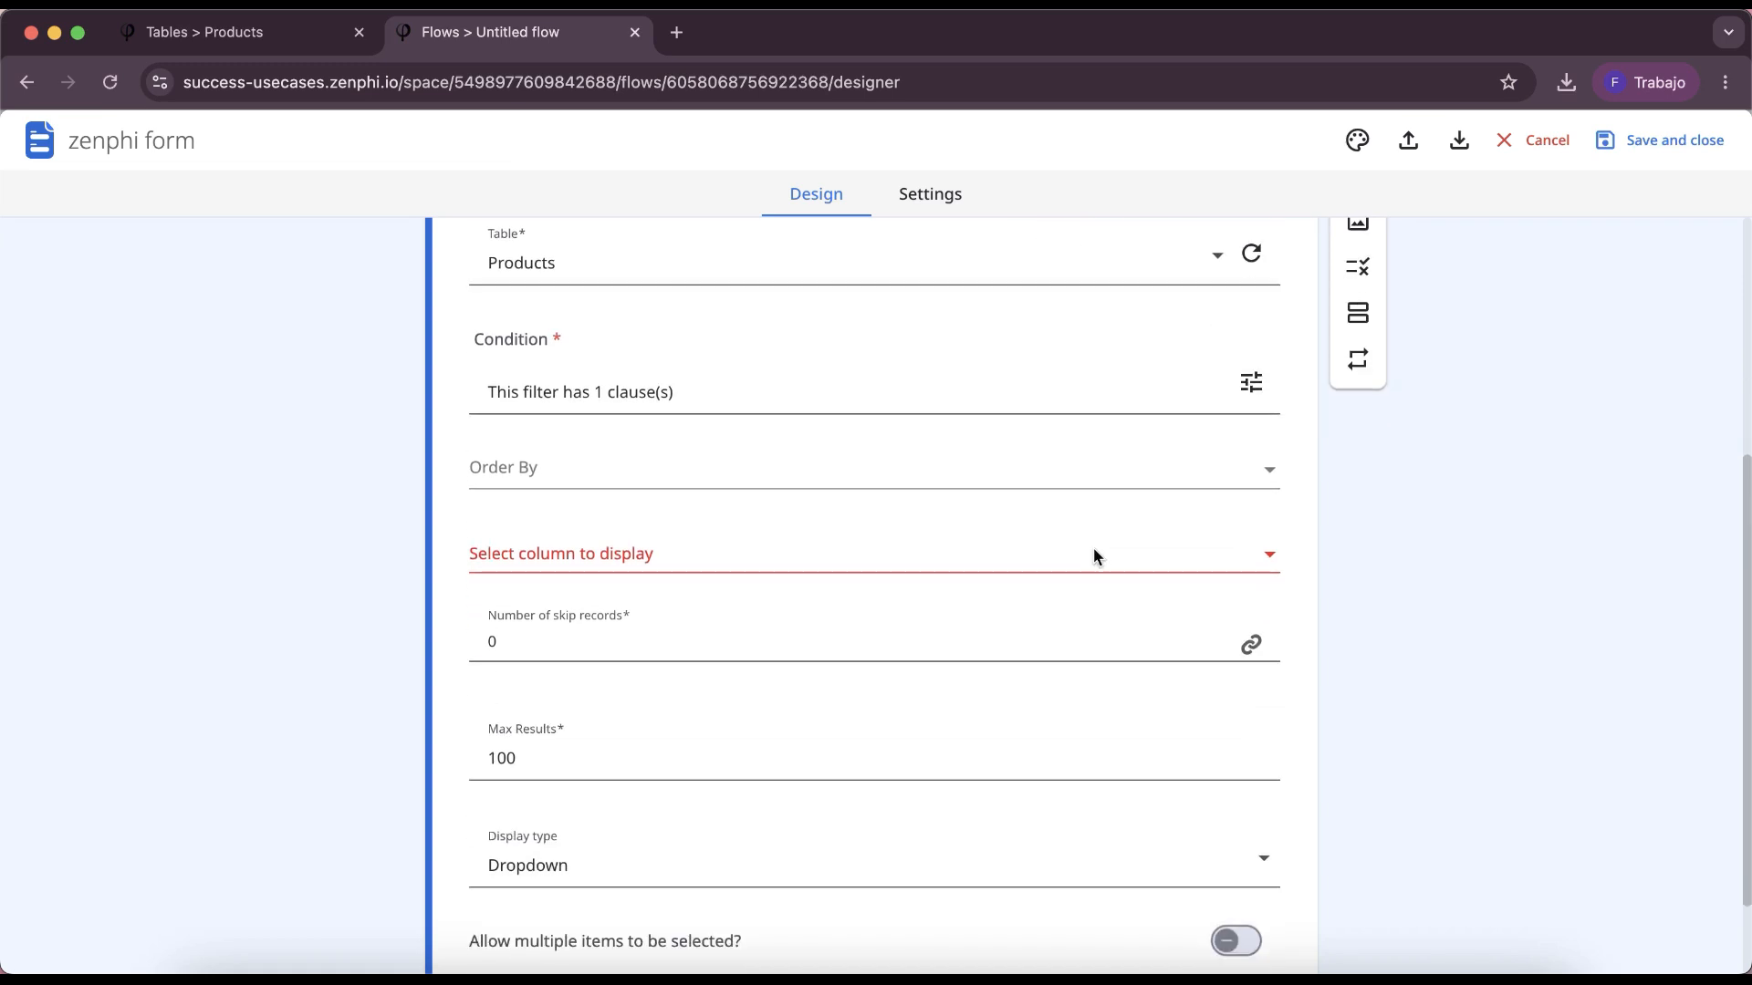
pyautogui.click(1040, 544)
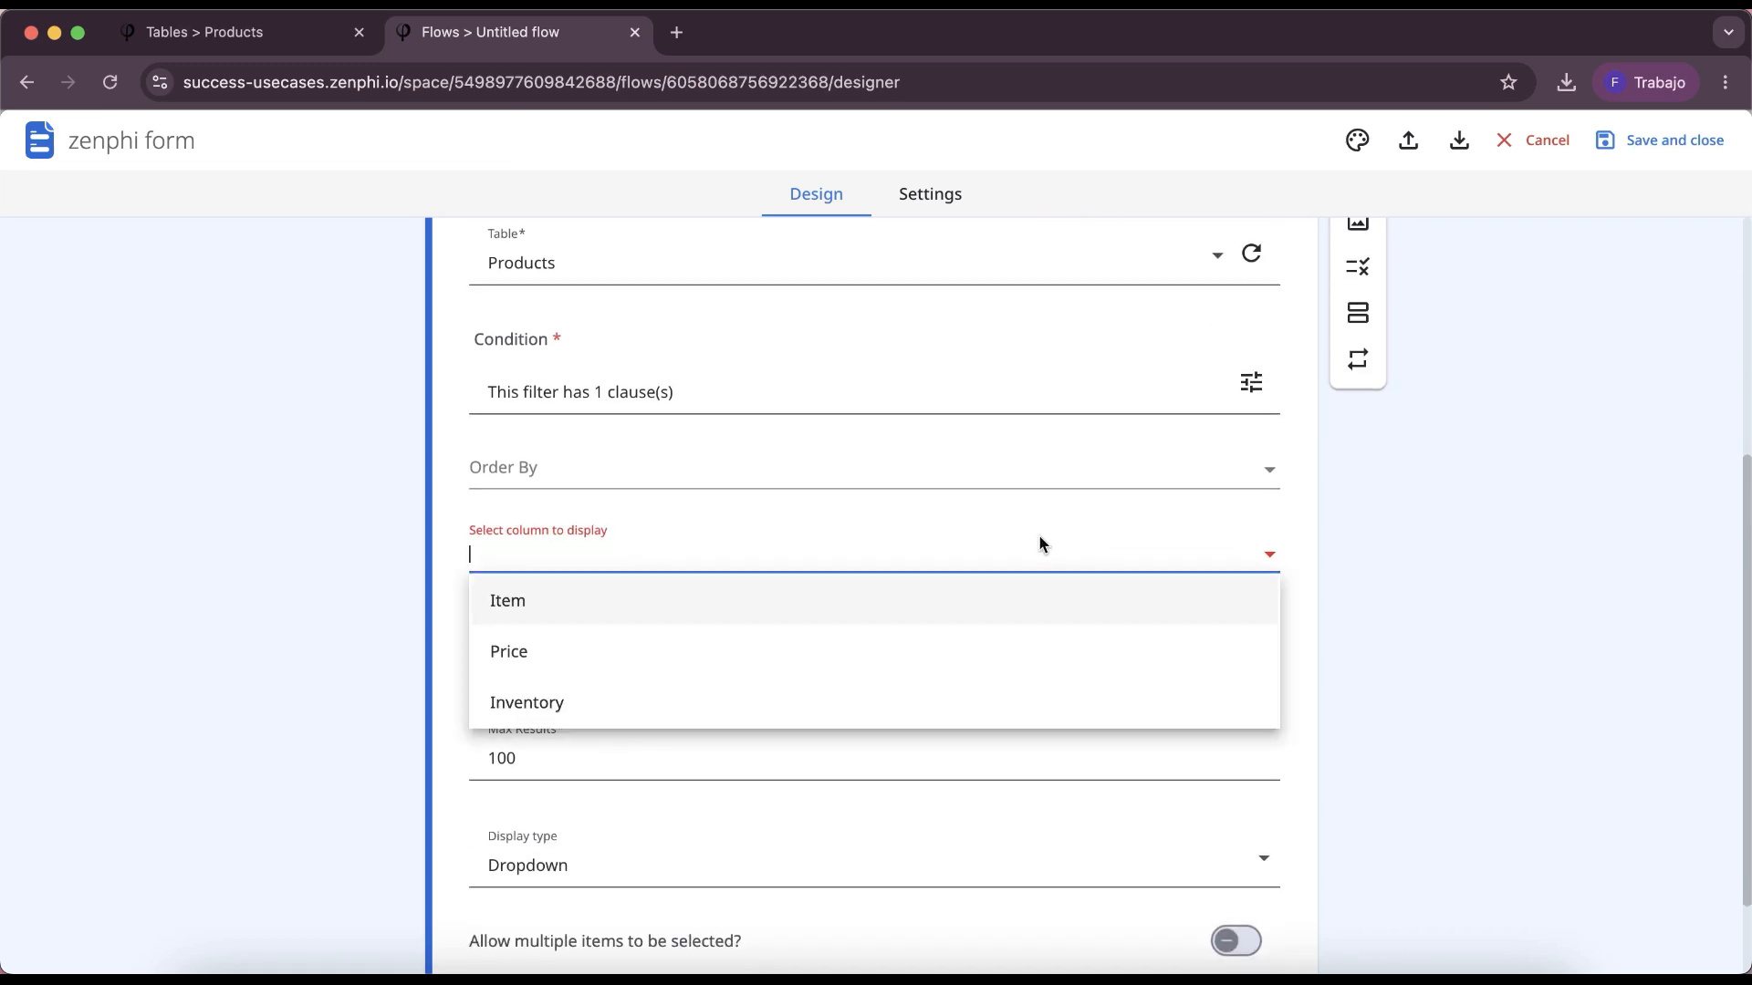
pyautogui.click(962, 599)
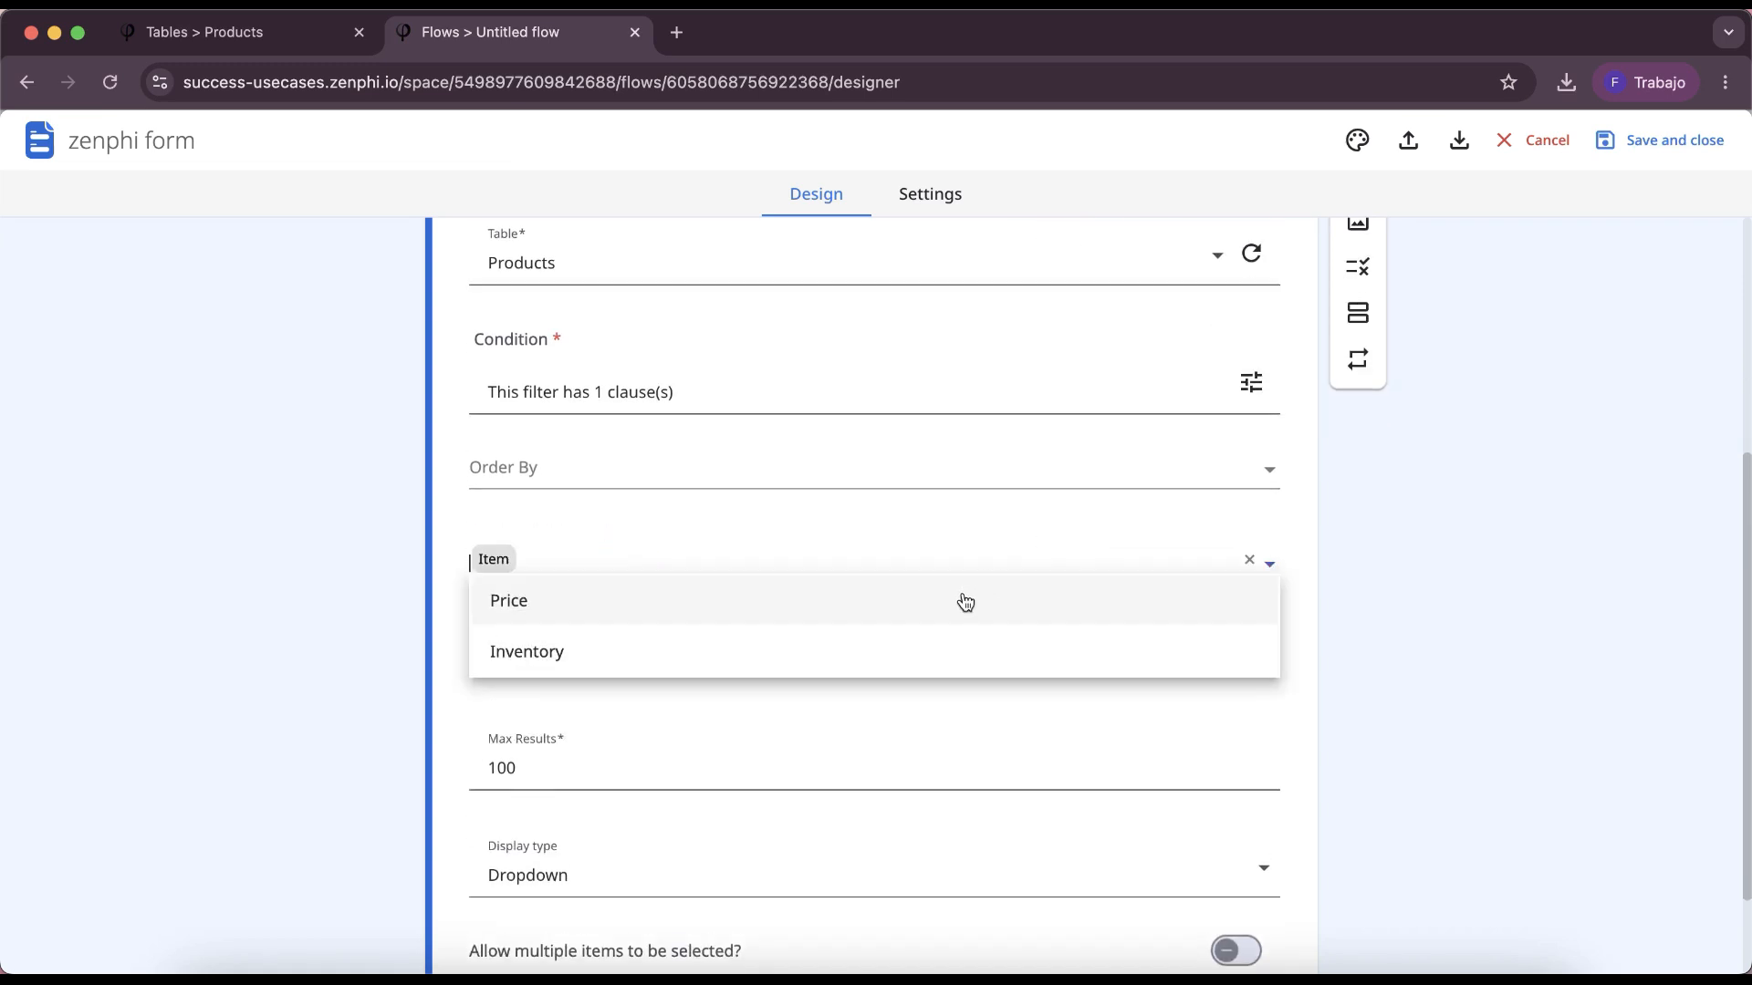
pyautogui.click(1573, 675)
pyautogui.scroll(-2, 955, 781)
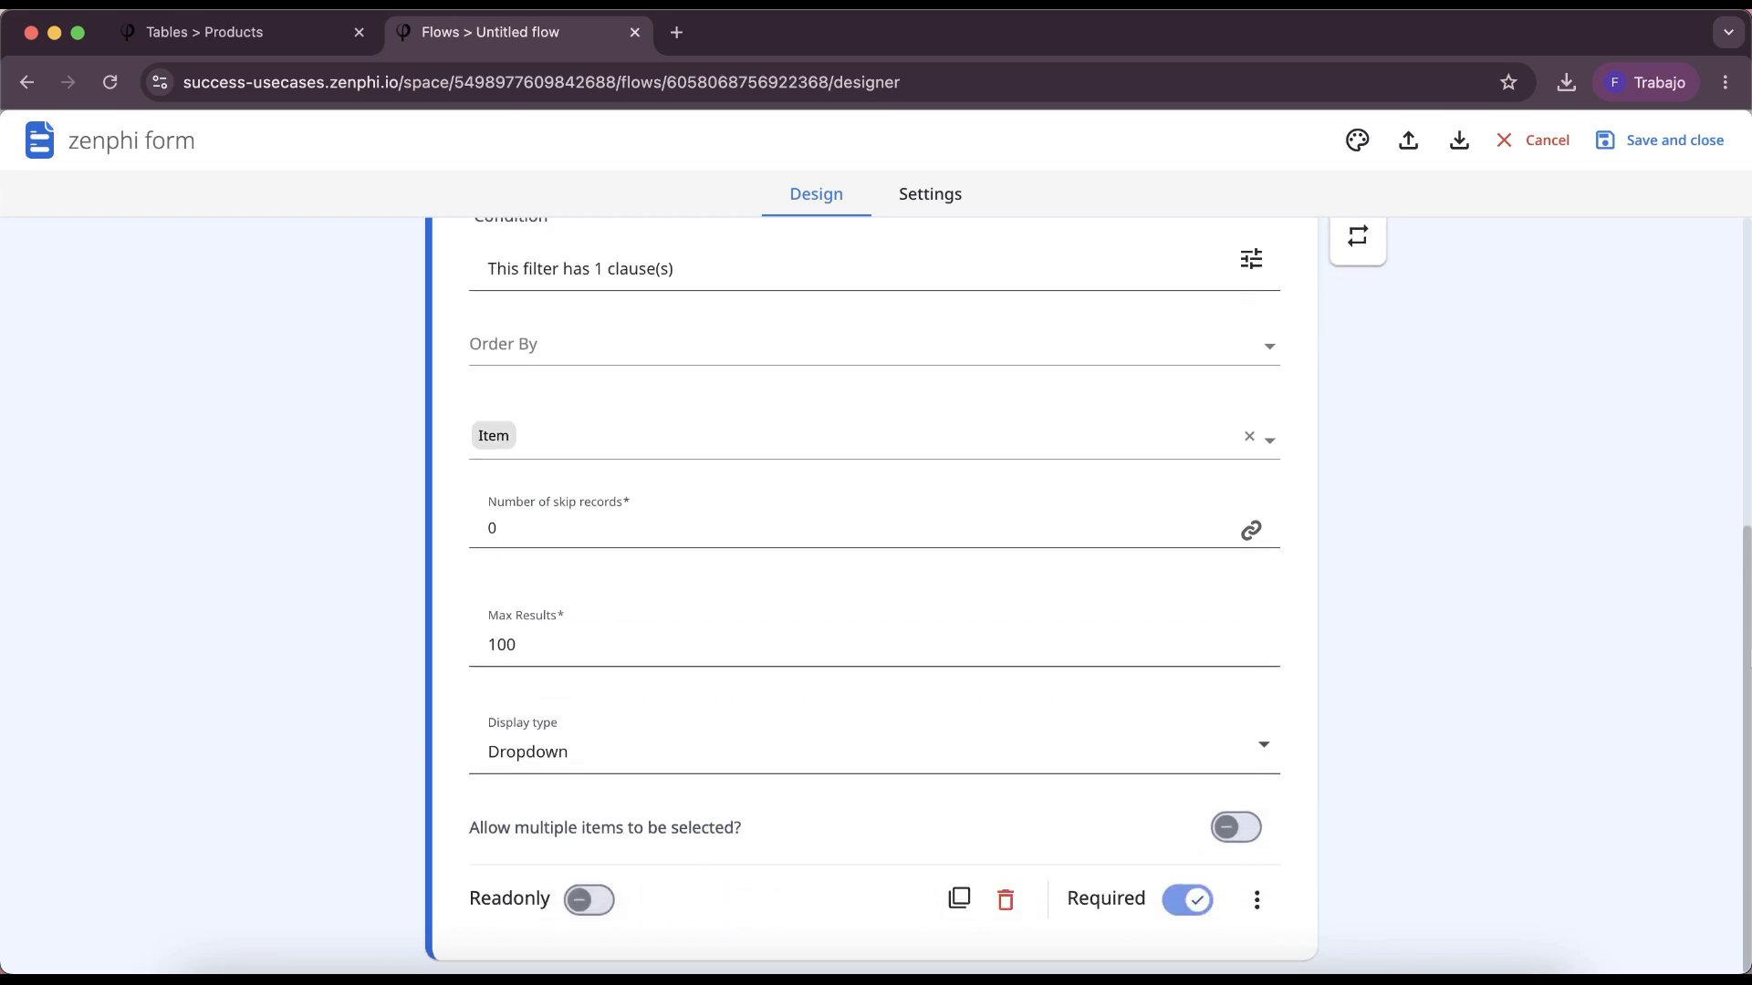
pyautogui.click(955, 777)
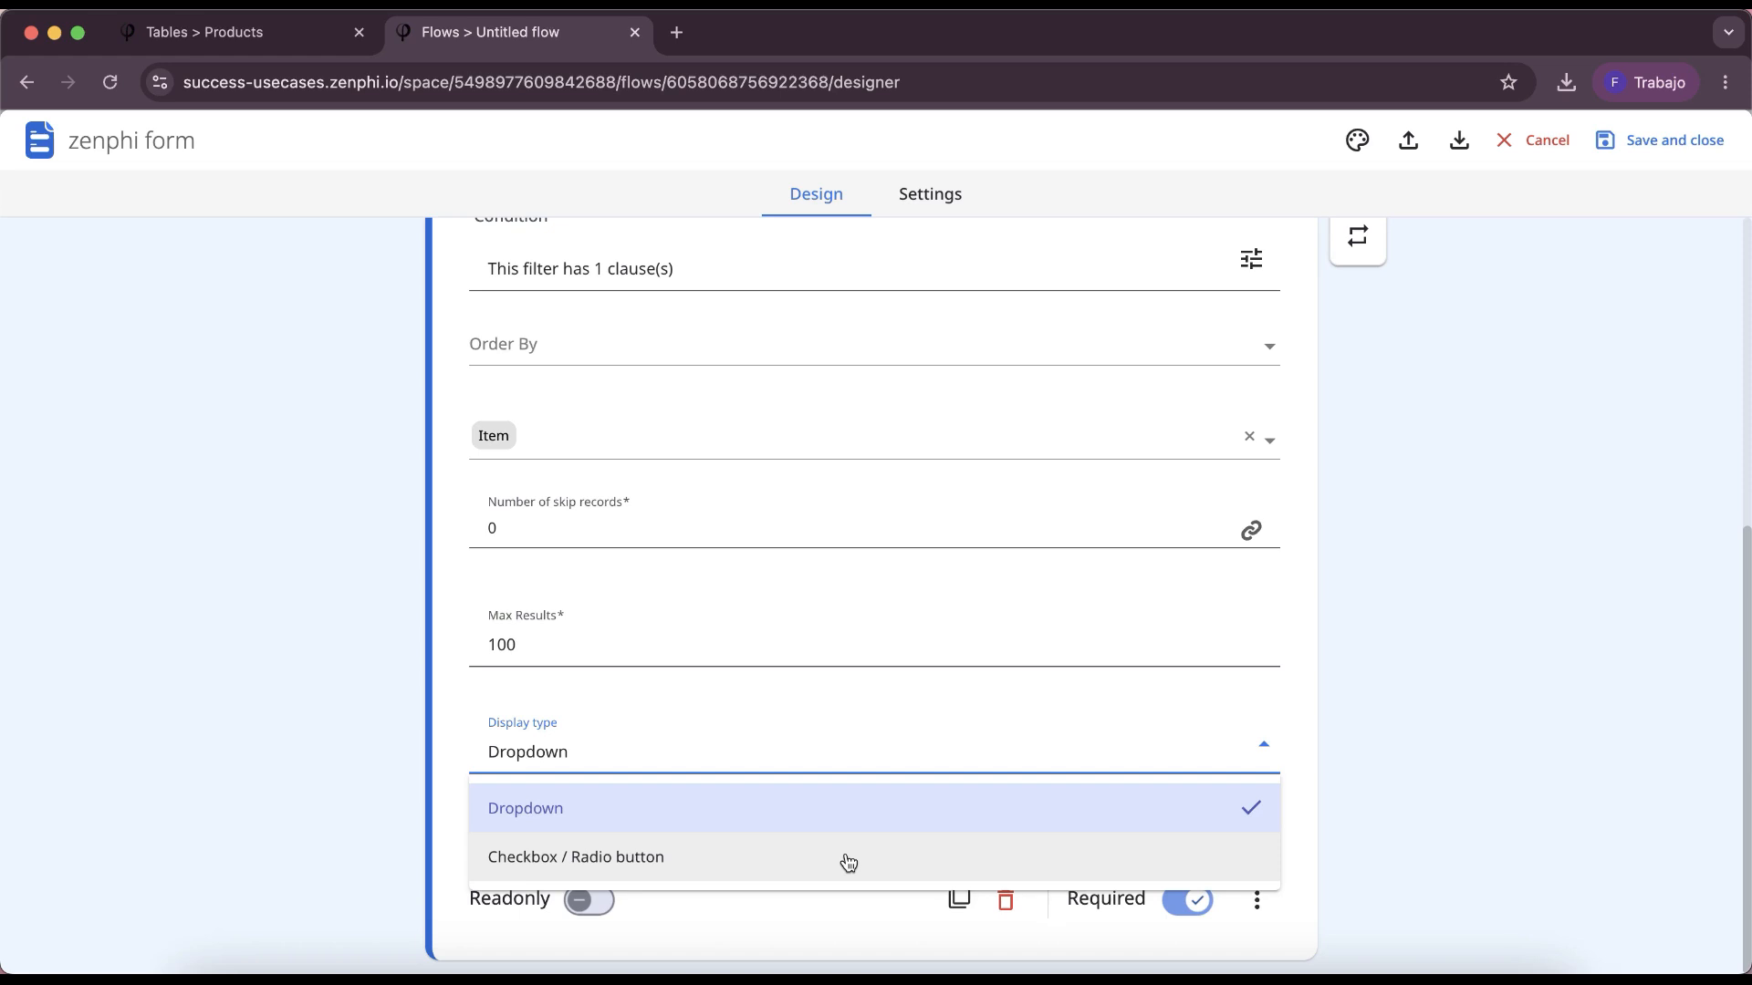
pyautogui.click(1629, 951)
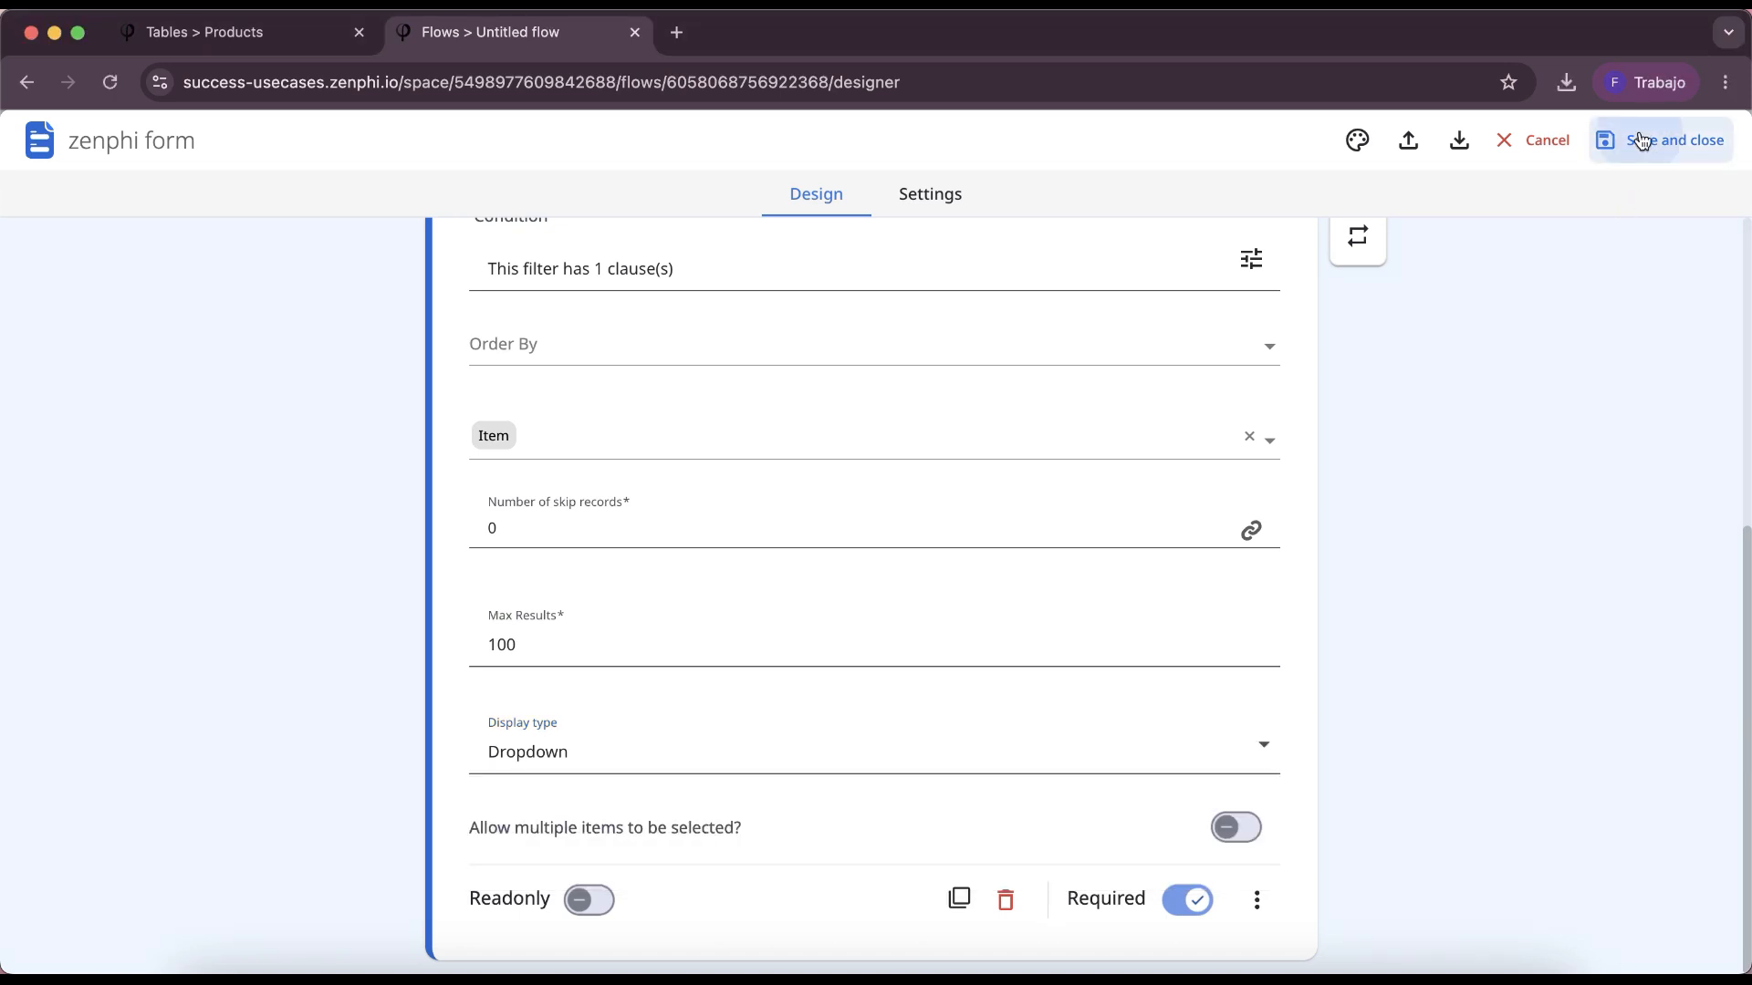
pyautogui.click(1674, 139)
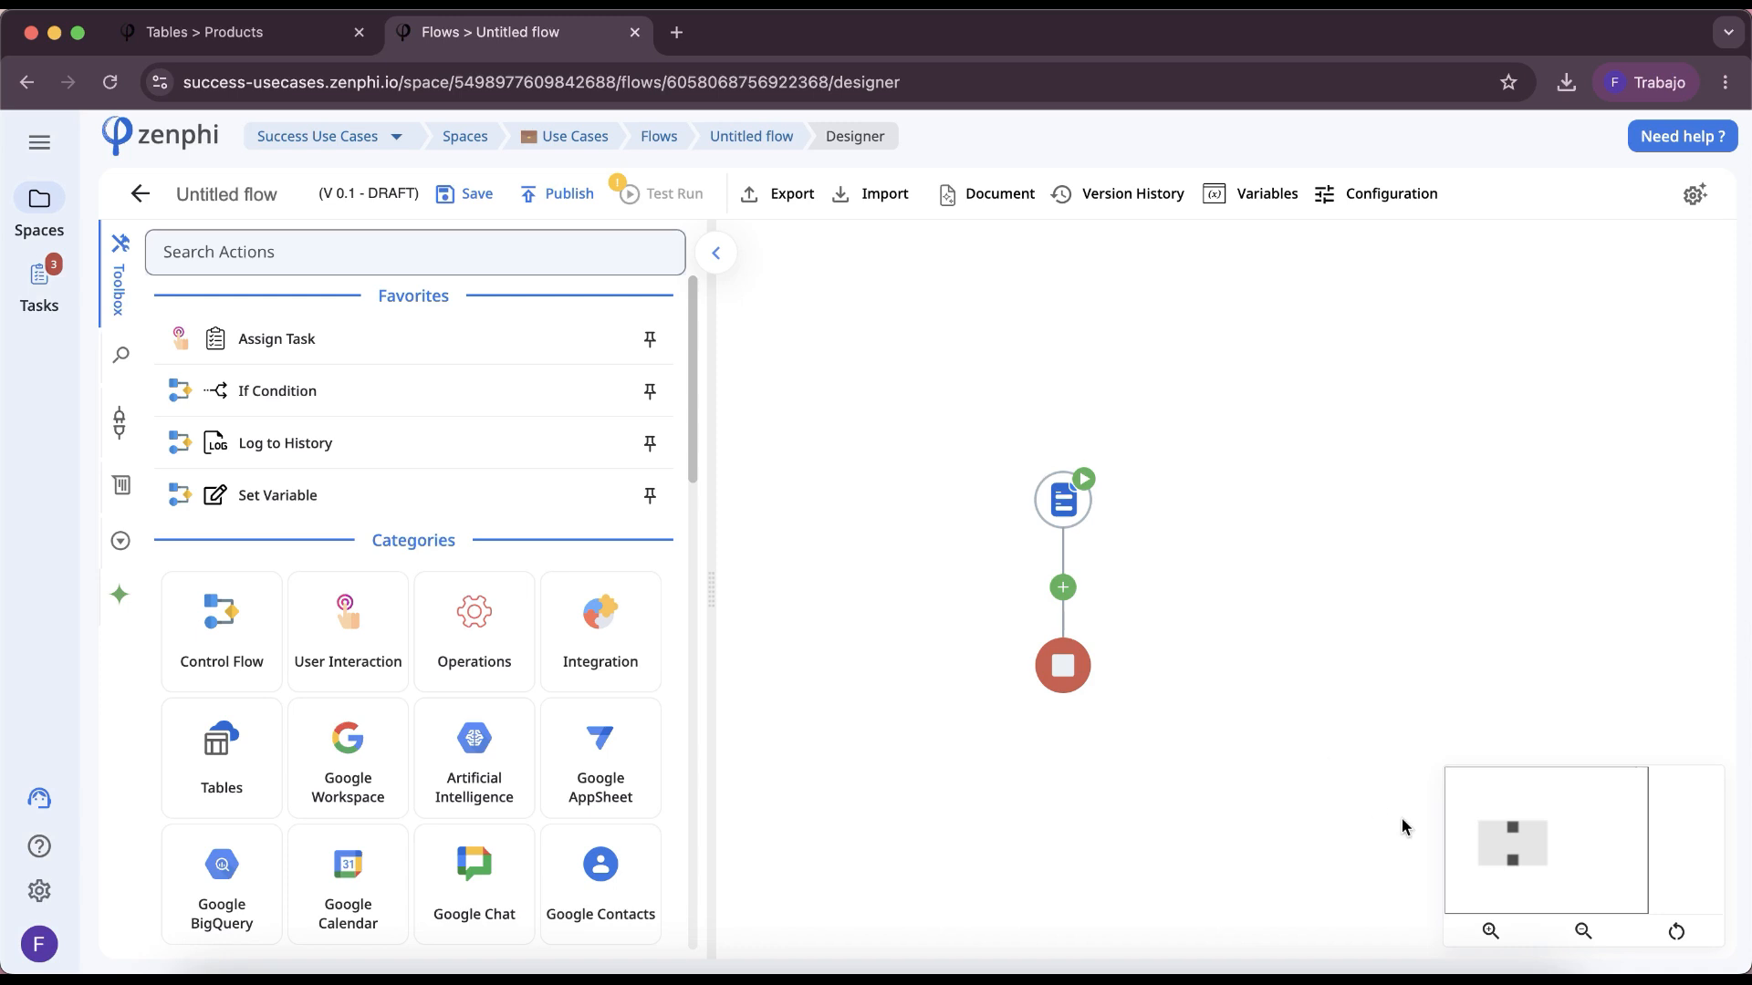
# Step: Insert a Tables Find Record action between the form trigger and the end of the flow
pyautogui.click(1633, 954)
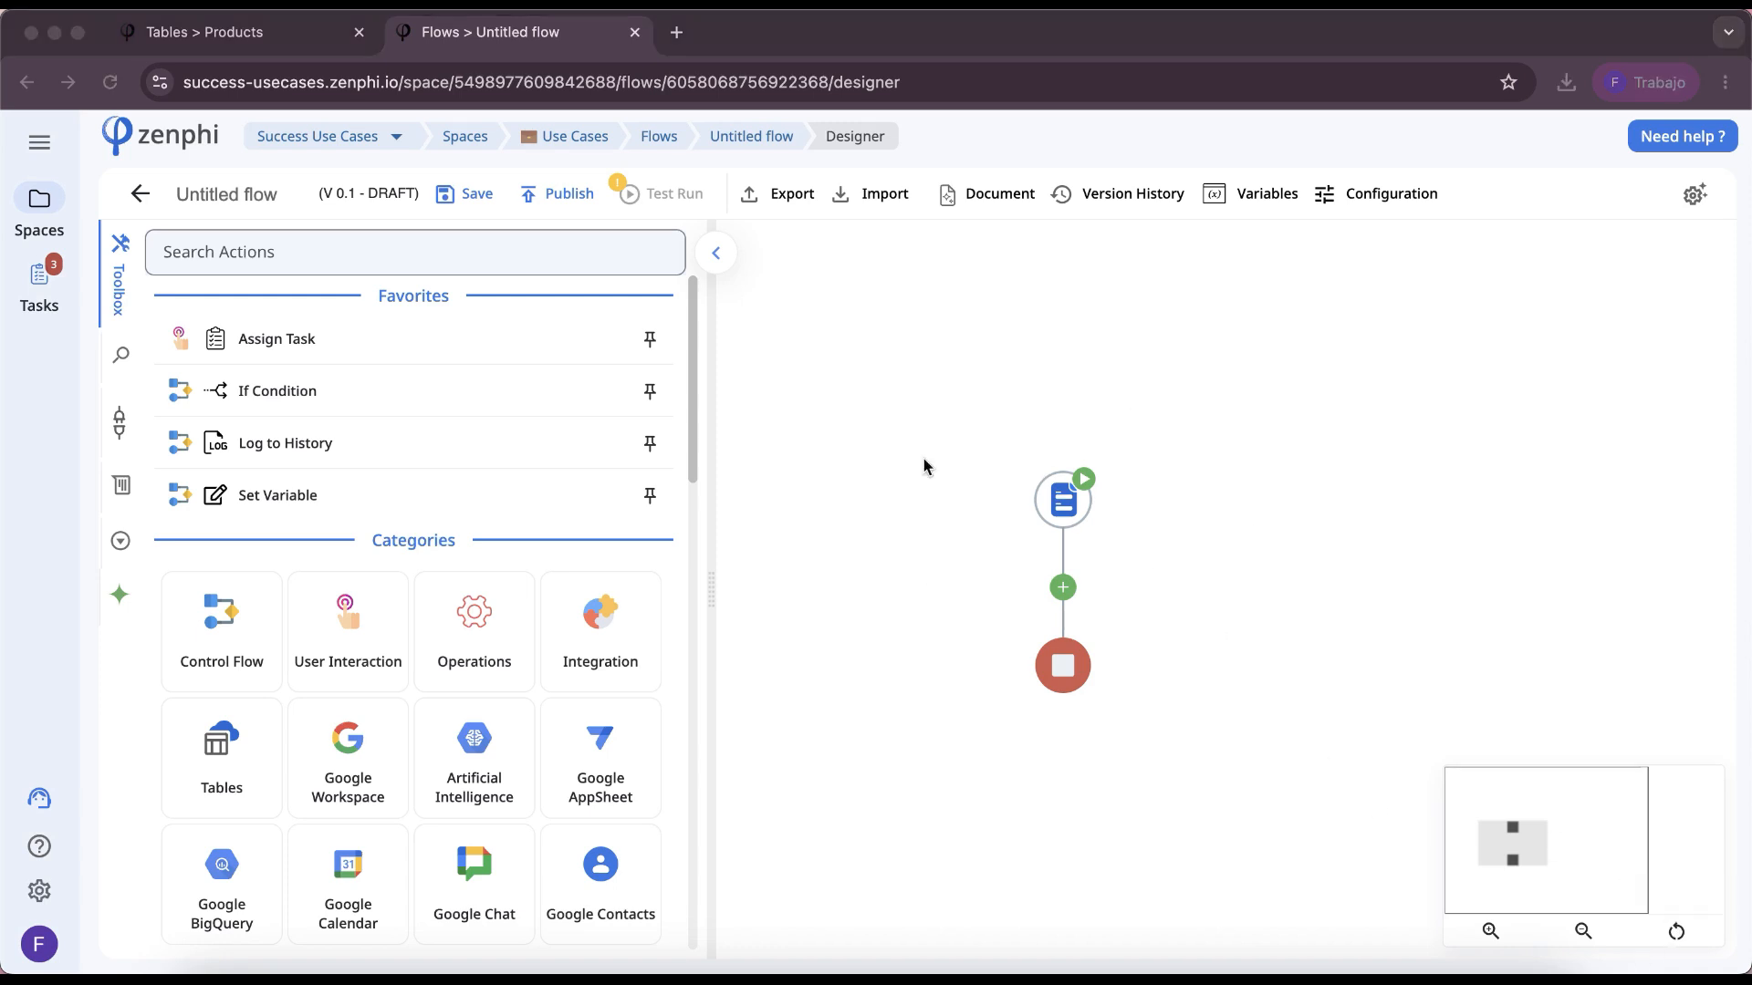
pyautogui.click(1113, 385)
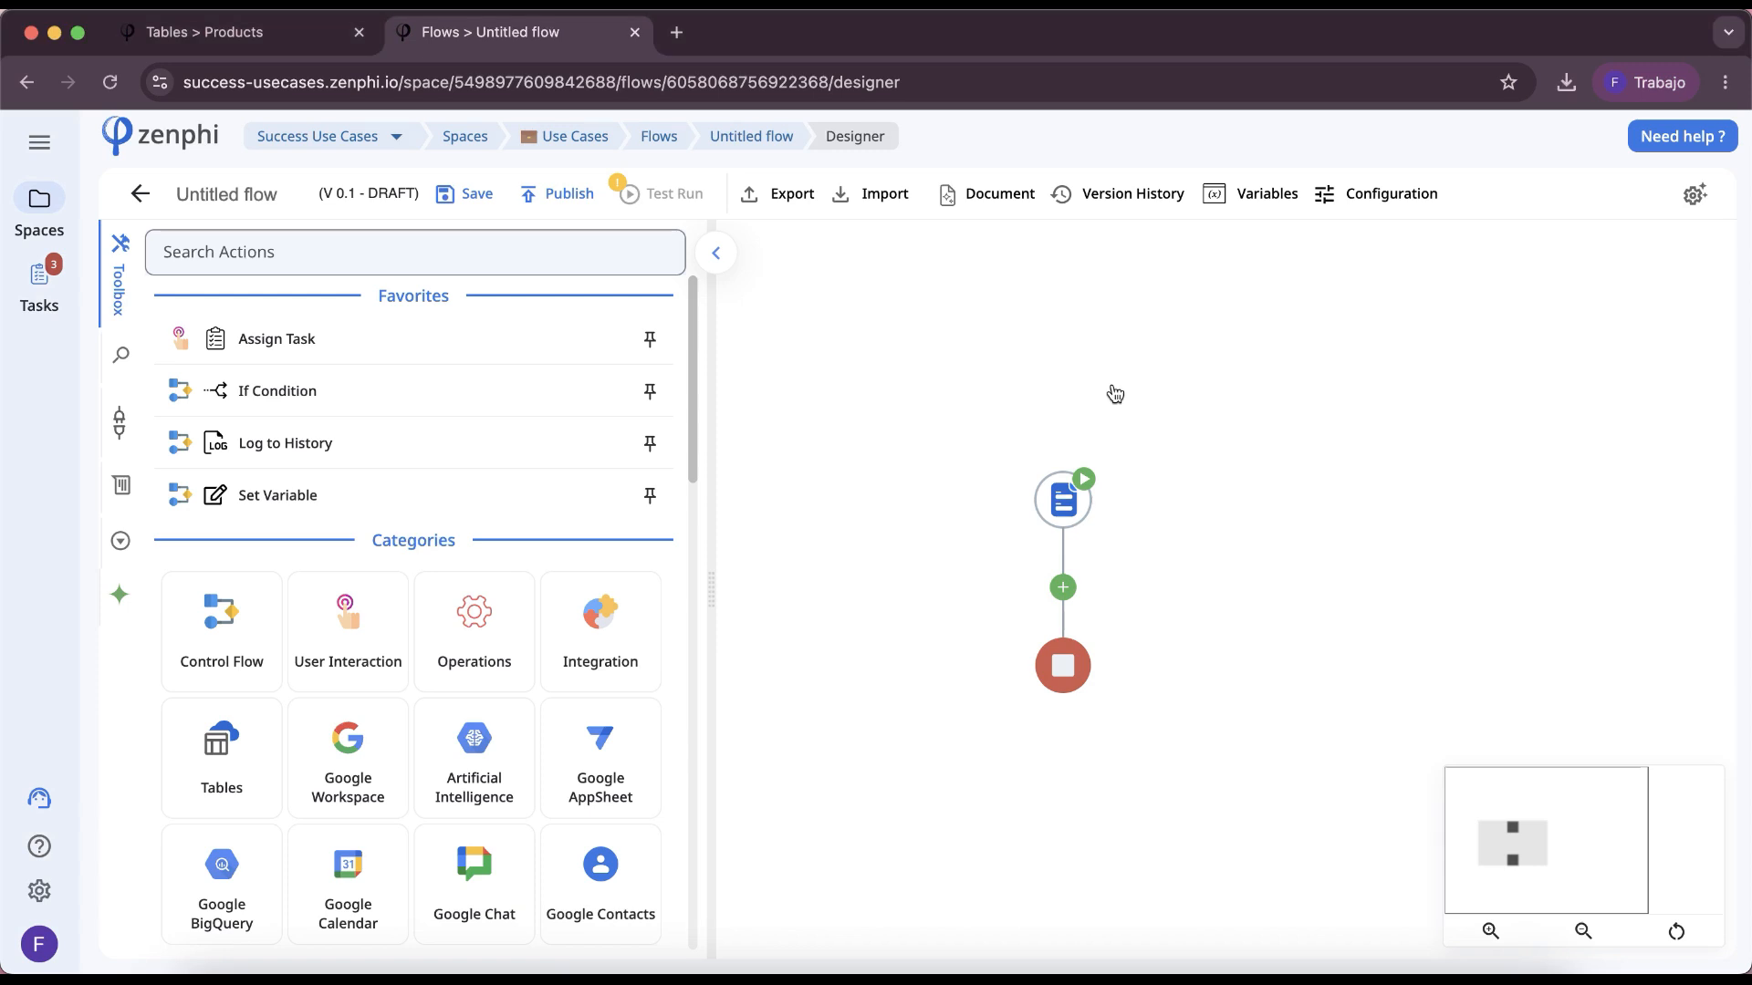
pyautogui.click(1063, 586)
pyautogui.click(1378, 421)
pyautogui.write('find ')
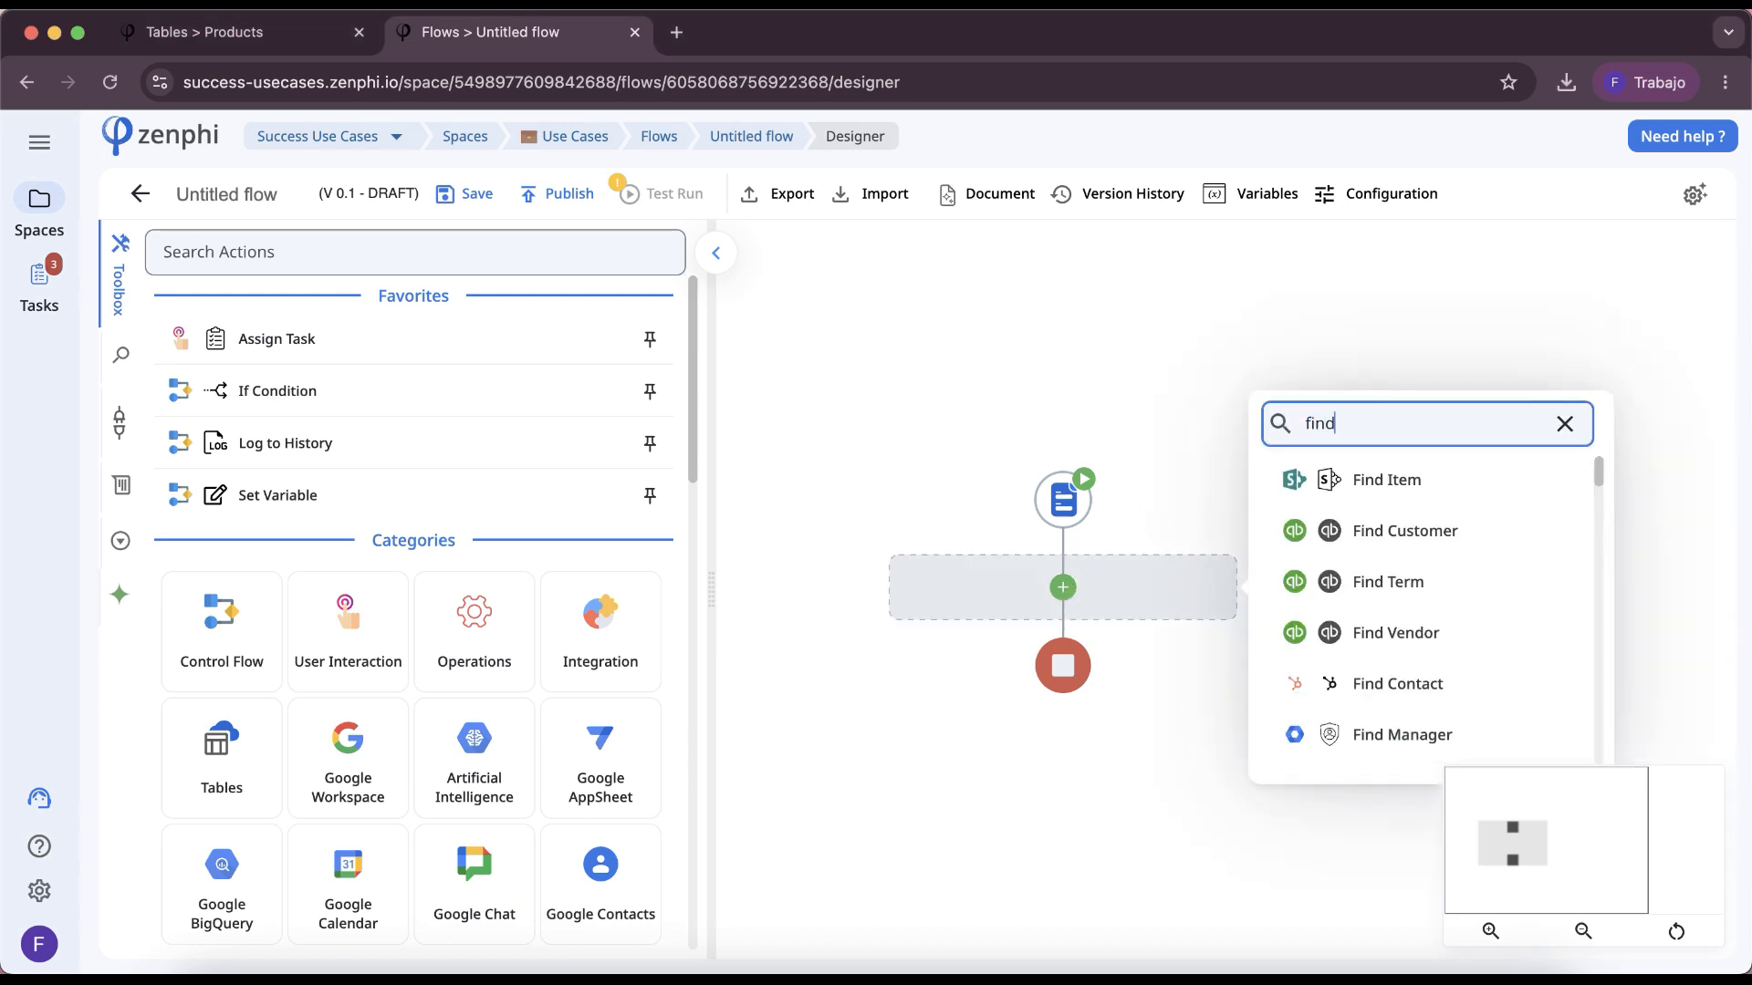
pyautogui.write('r')
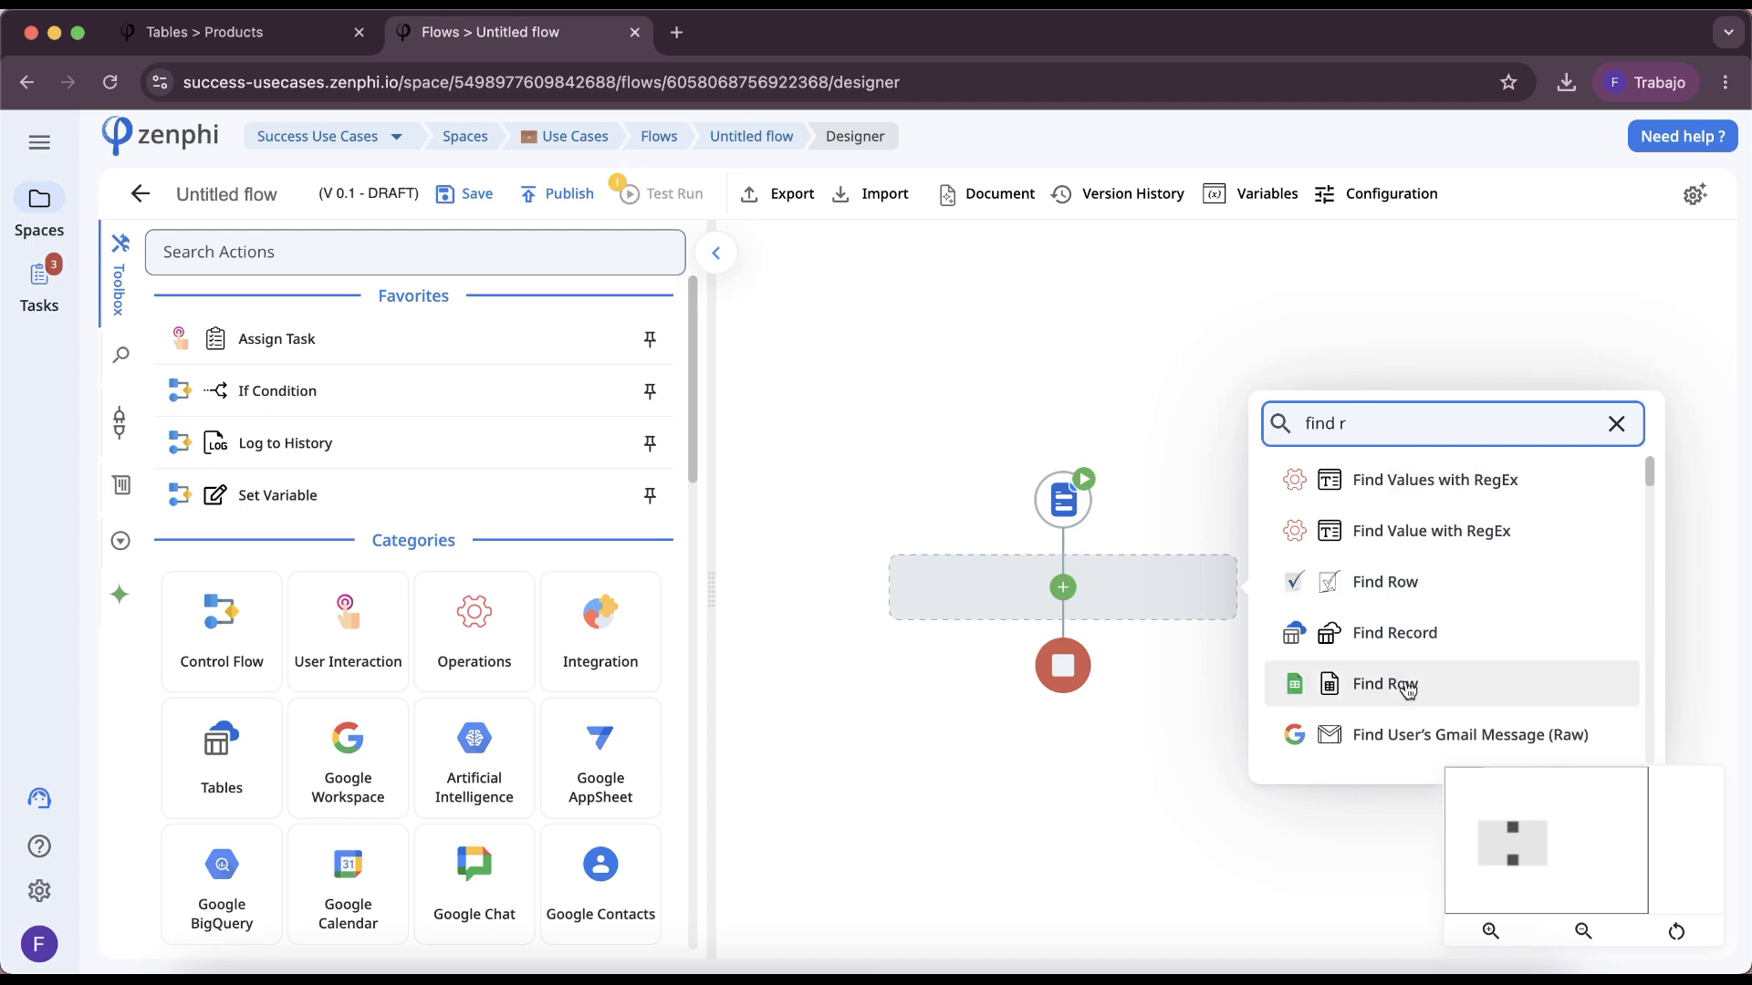
pyautogui.click(1371, 641)
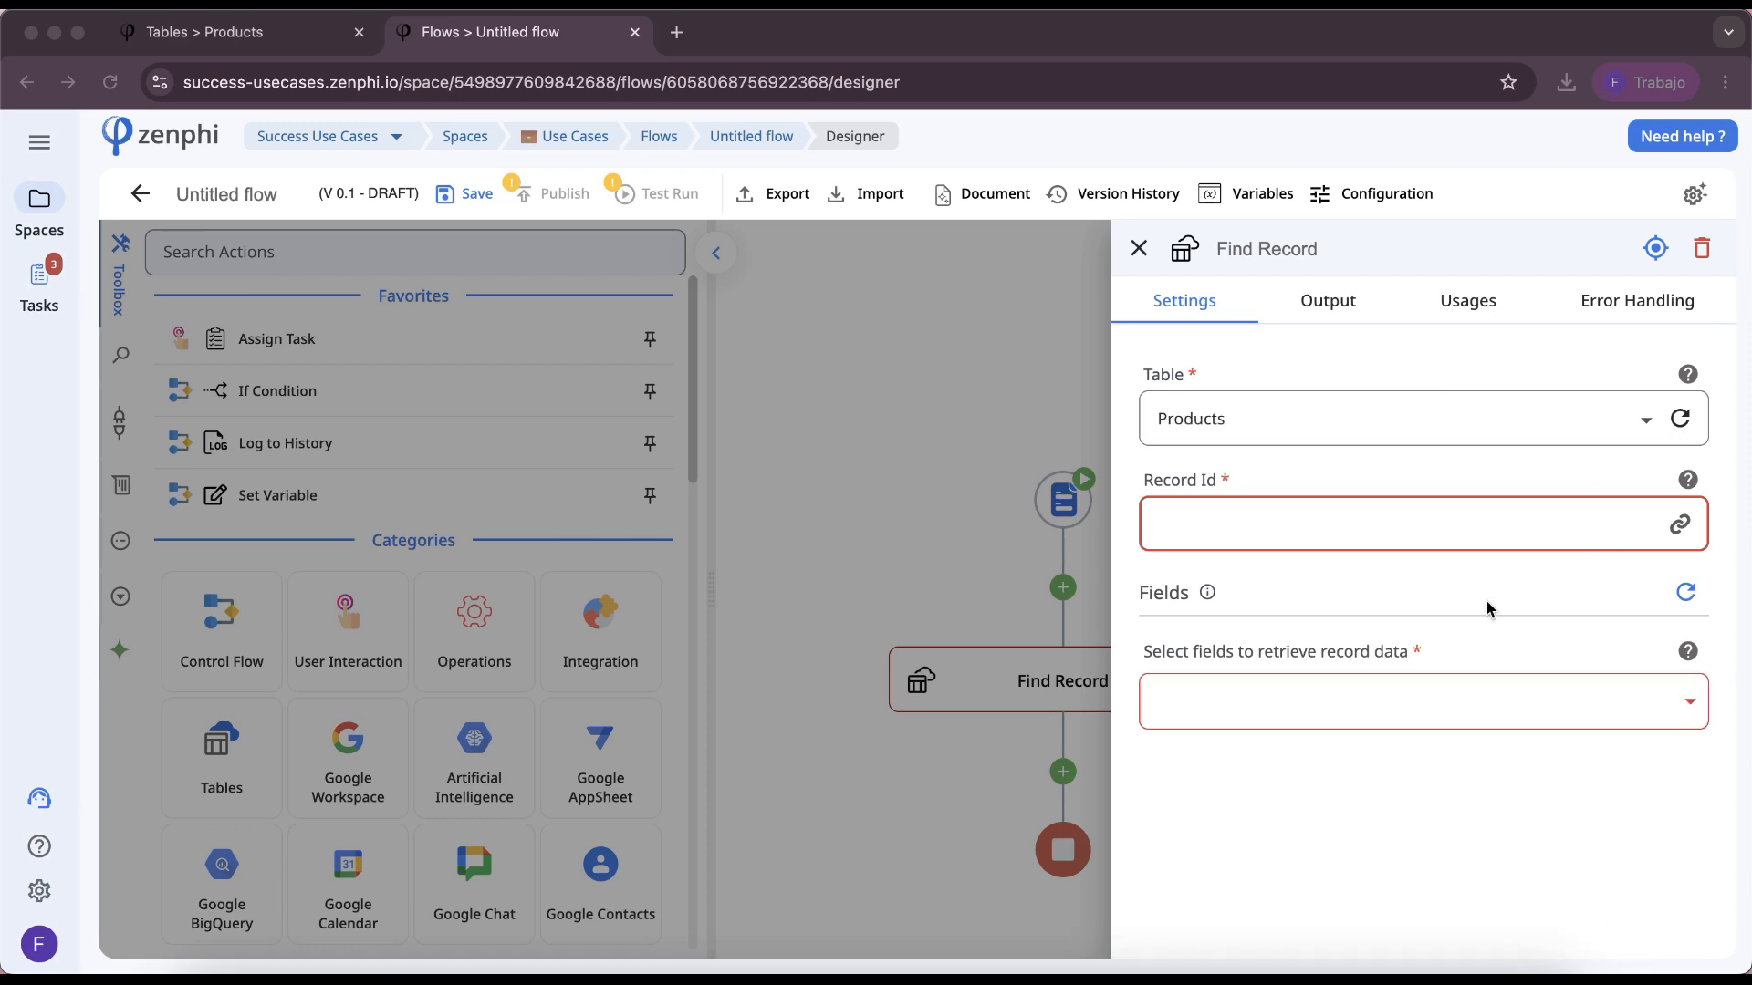
# Step: Configure Find Record for the Products table with the form's Products answer as Record Id, retrieving Item, Price and Inventory
pyautogui.click(1465, 560)
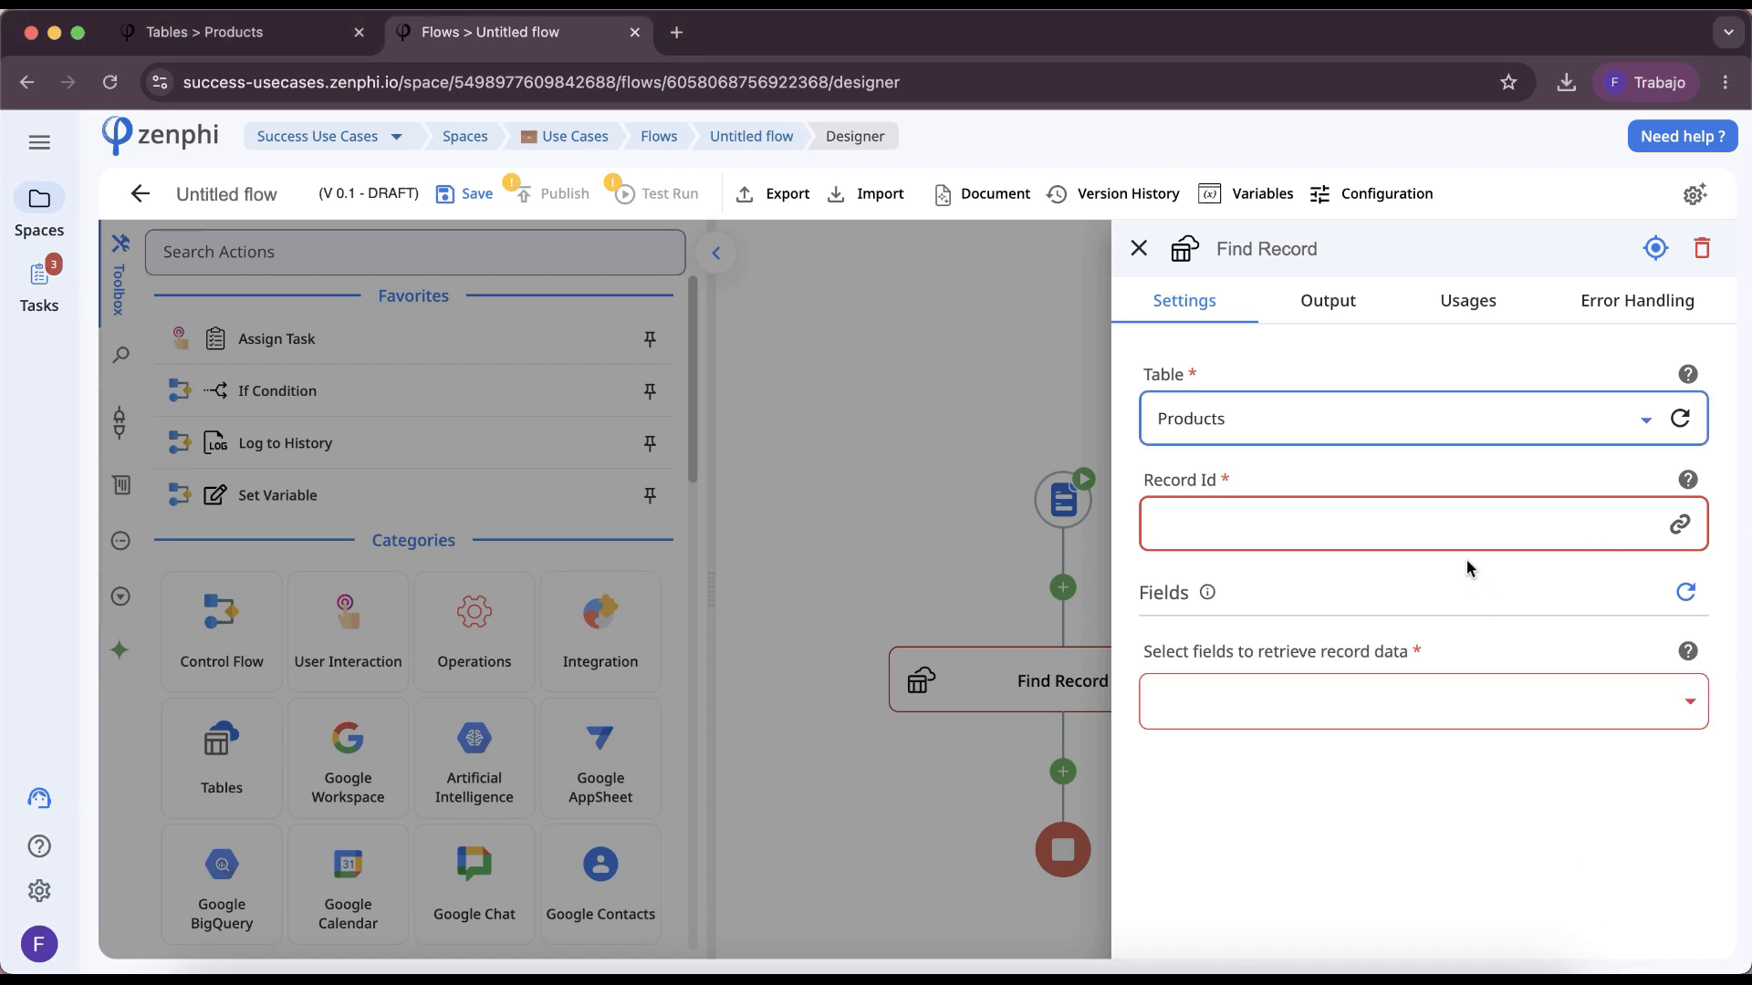
pyautogui.moveTo(1685, 484)
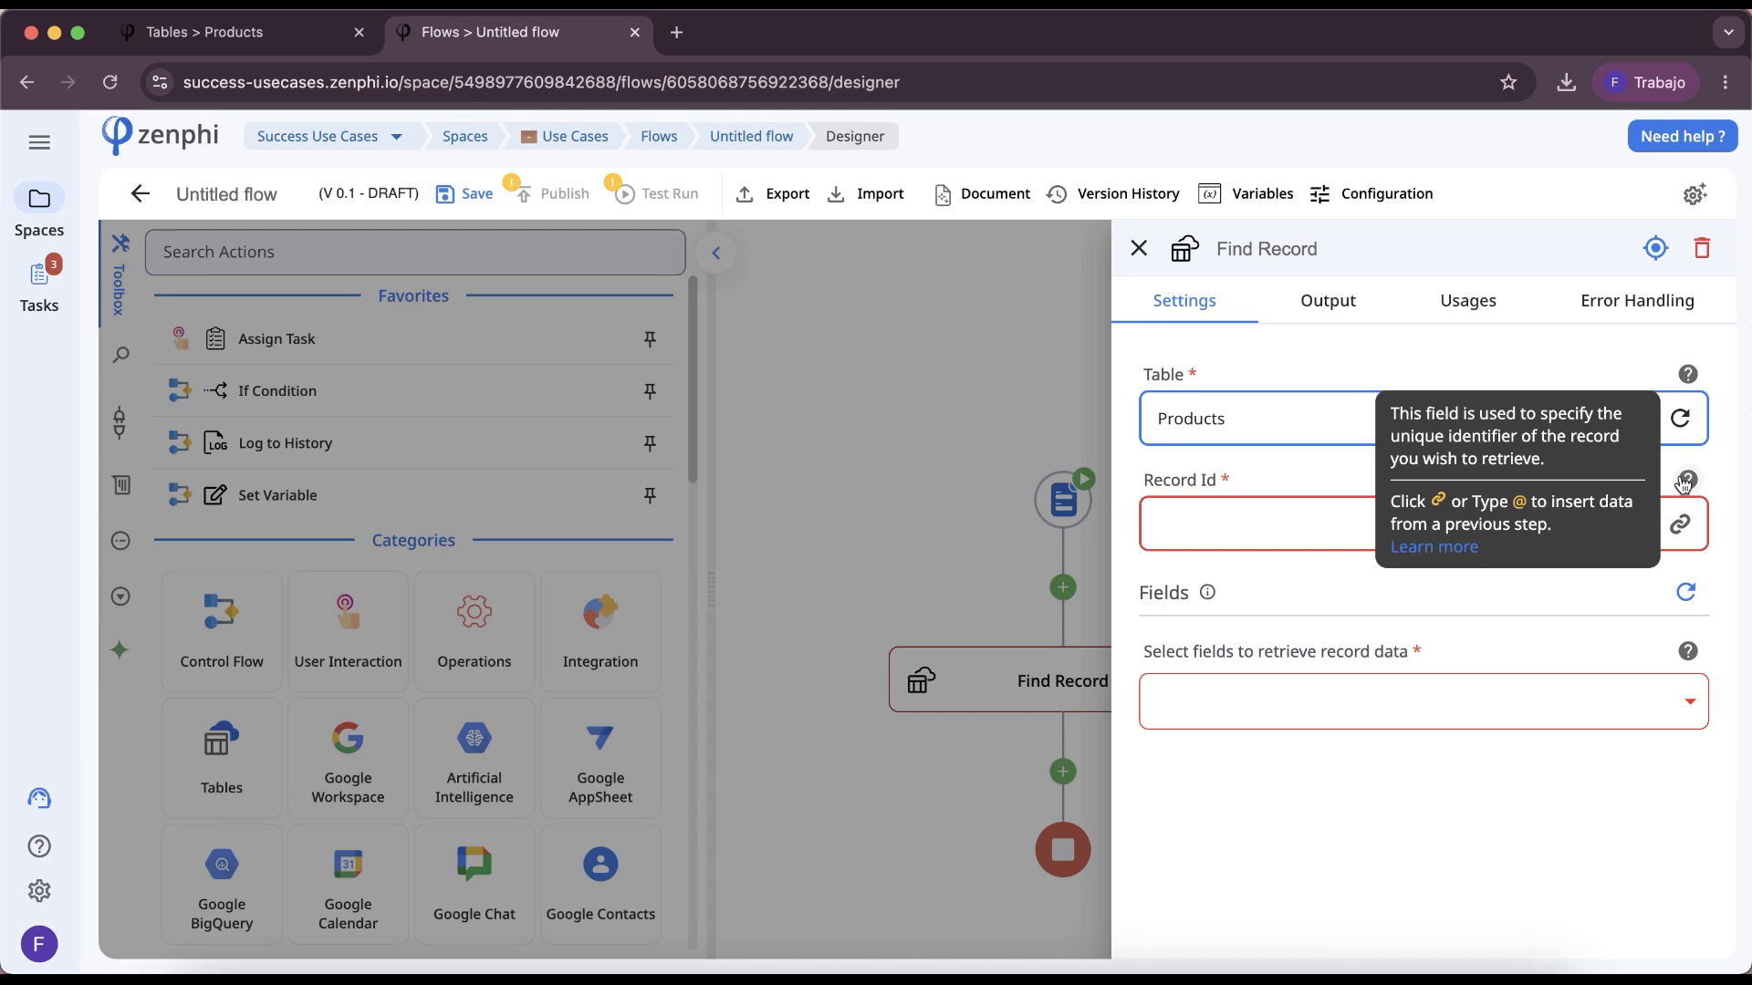
pyautogui.click(1683, 534)
pyautogui.click(1683, 534)
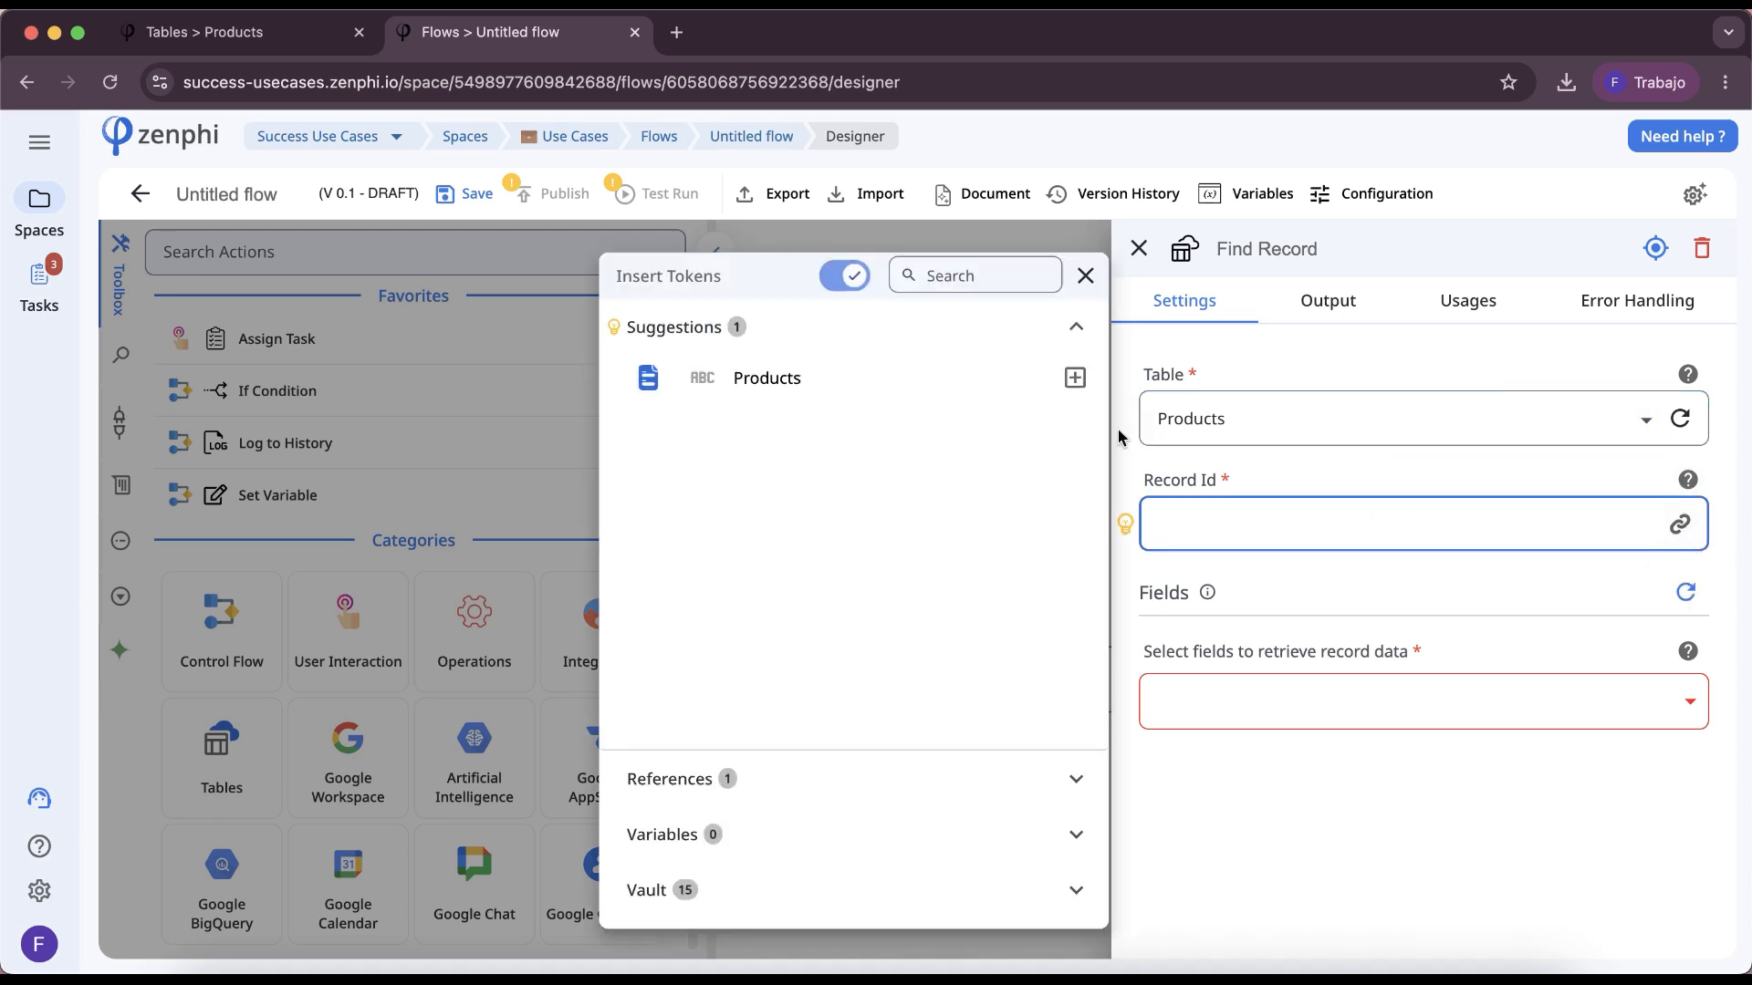
pyautogui.click(1076, 378)
pyautogui.click(1281, 699)
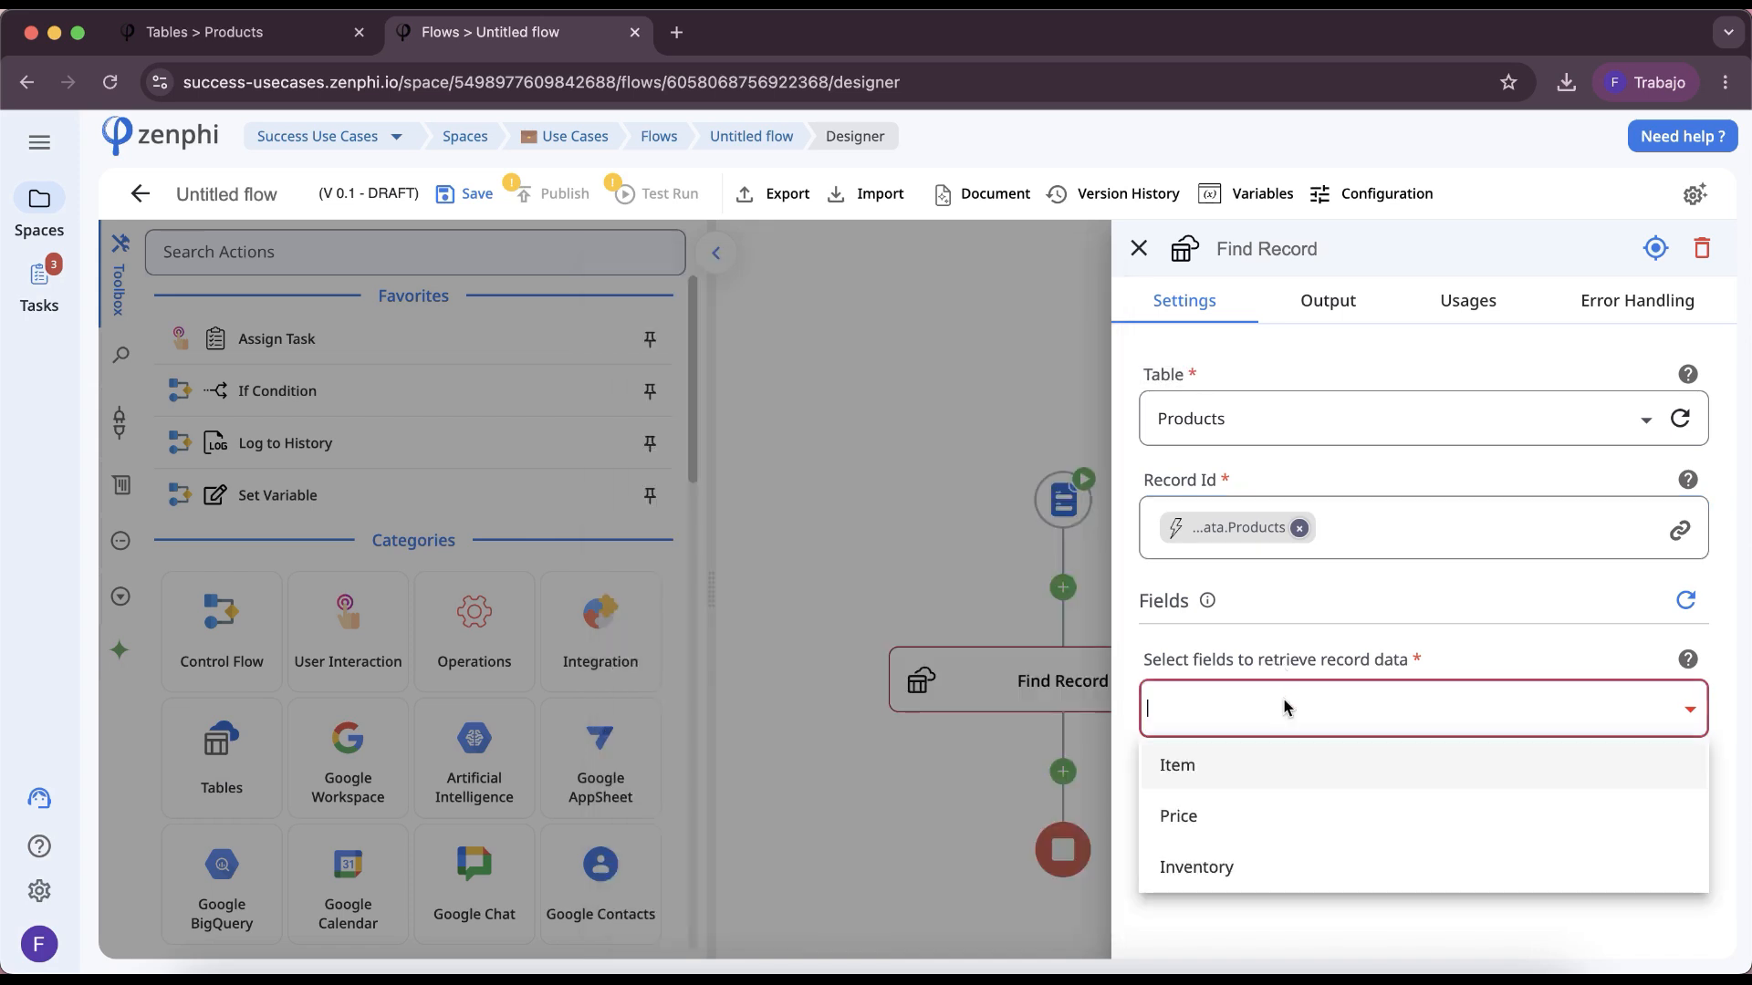
pyautogui.click(1311, 769)
pyautogui.click(1290, 766)
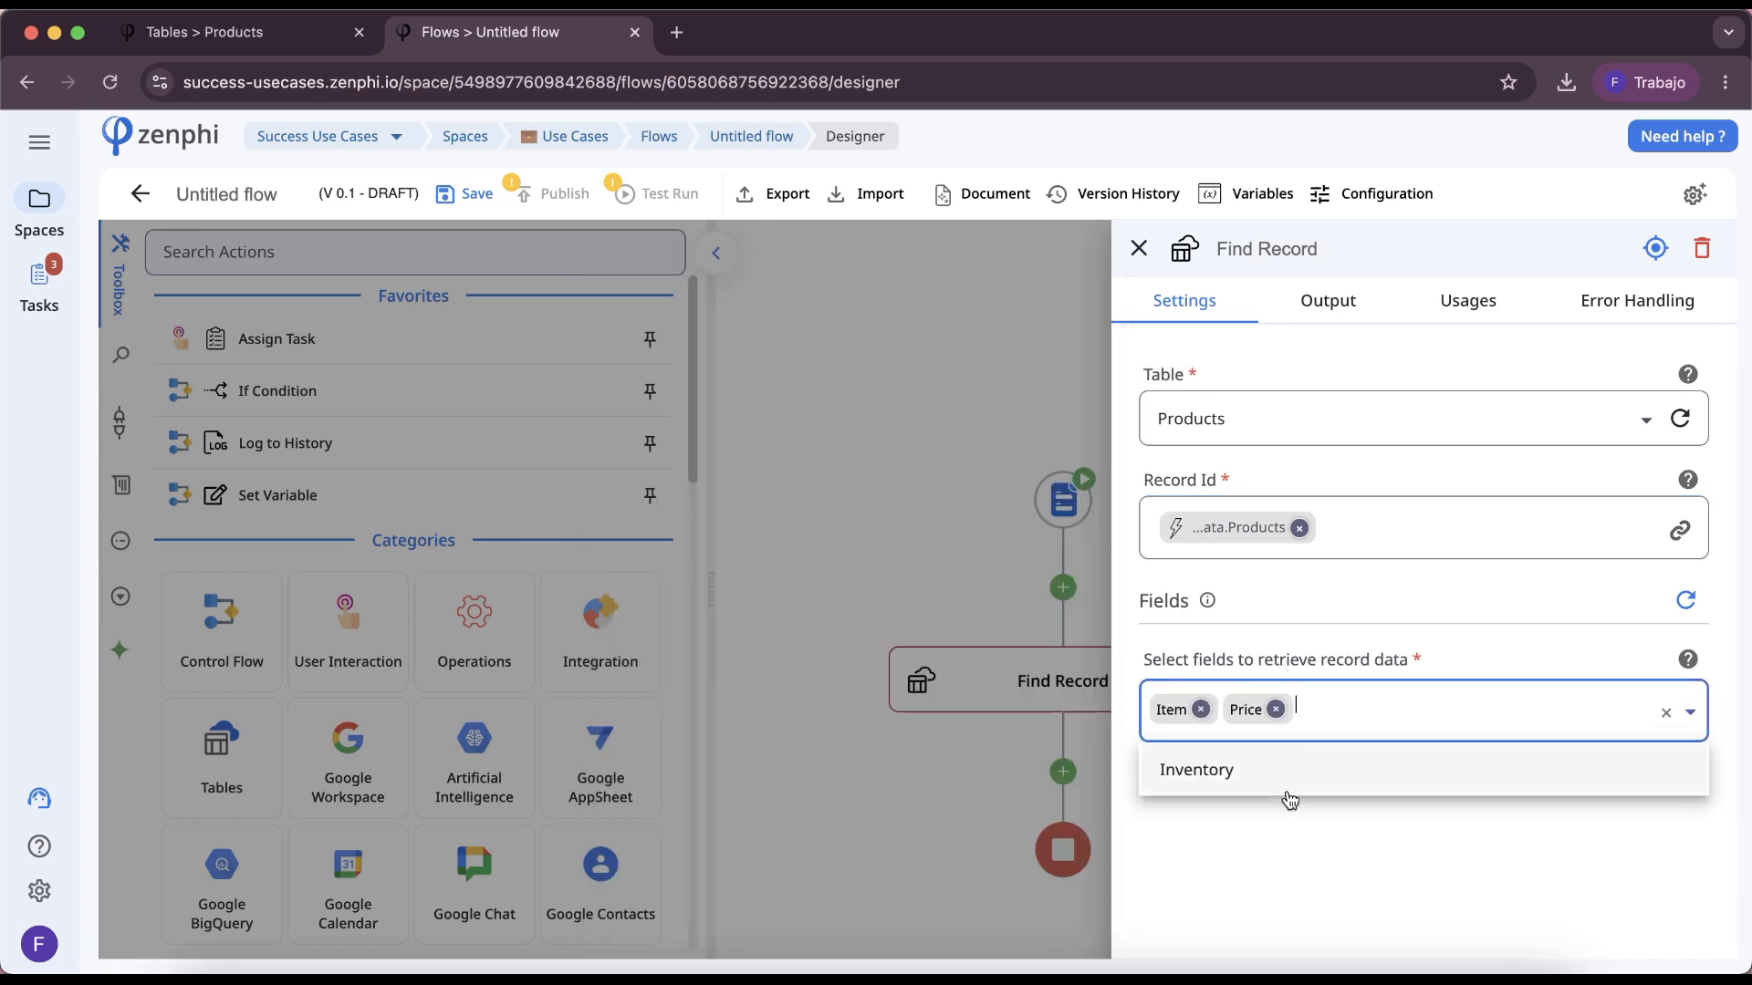
pyautogui.click(1288, 791)
pyautogui.press('Escape')
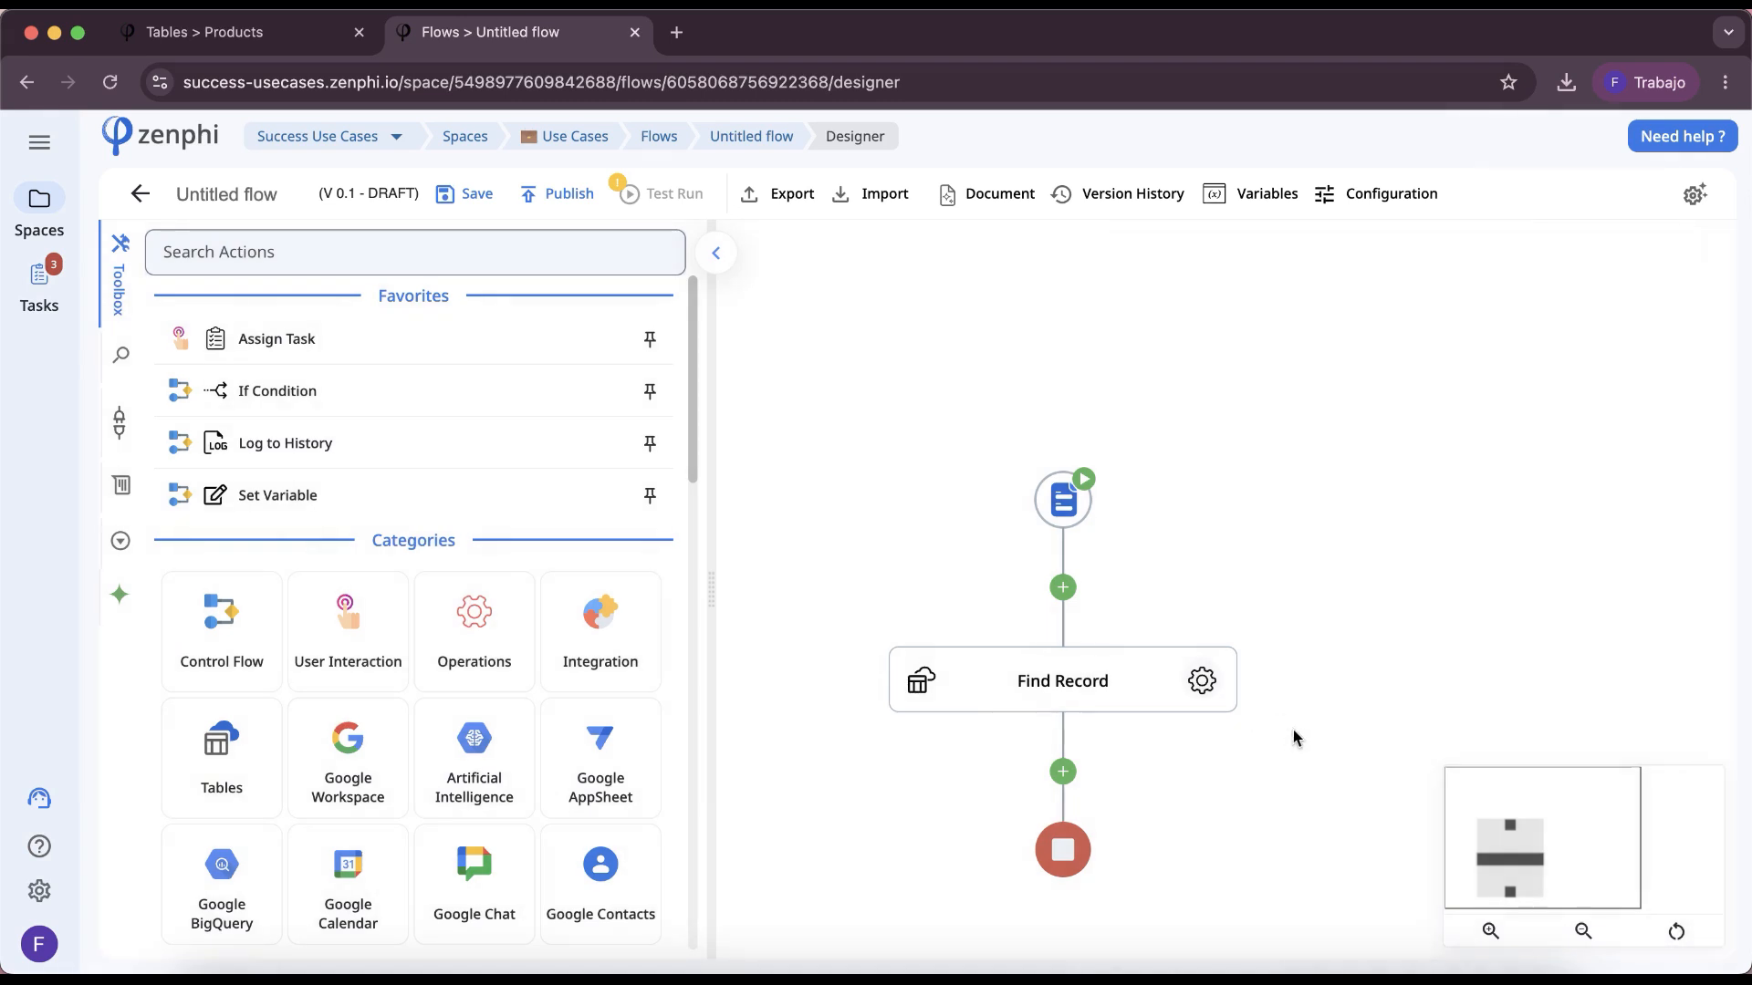
# Step: Insert a Send Email action between Find Record and the end of the flow
pyautogui.moveTo(1289, 701); pyautogui.dragTo(1295, 606)
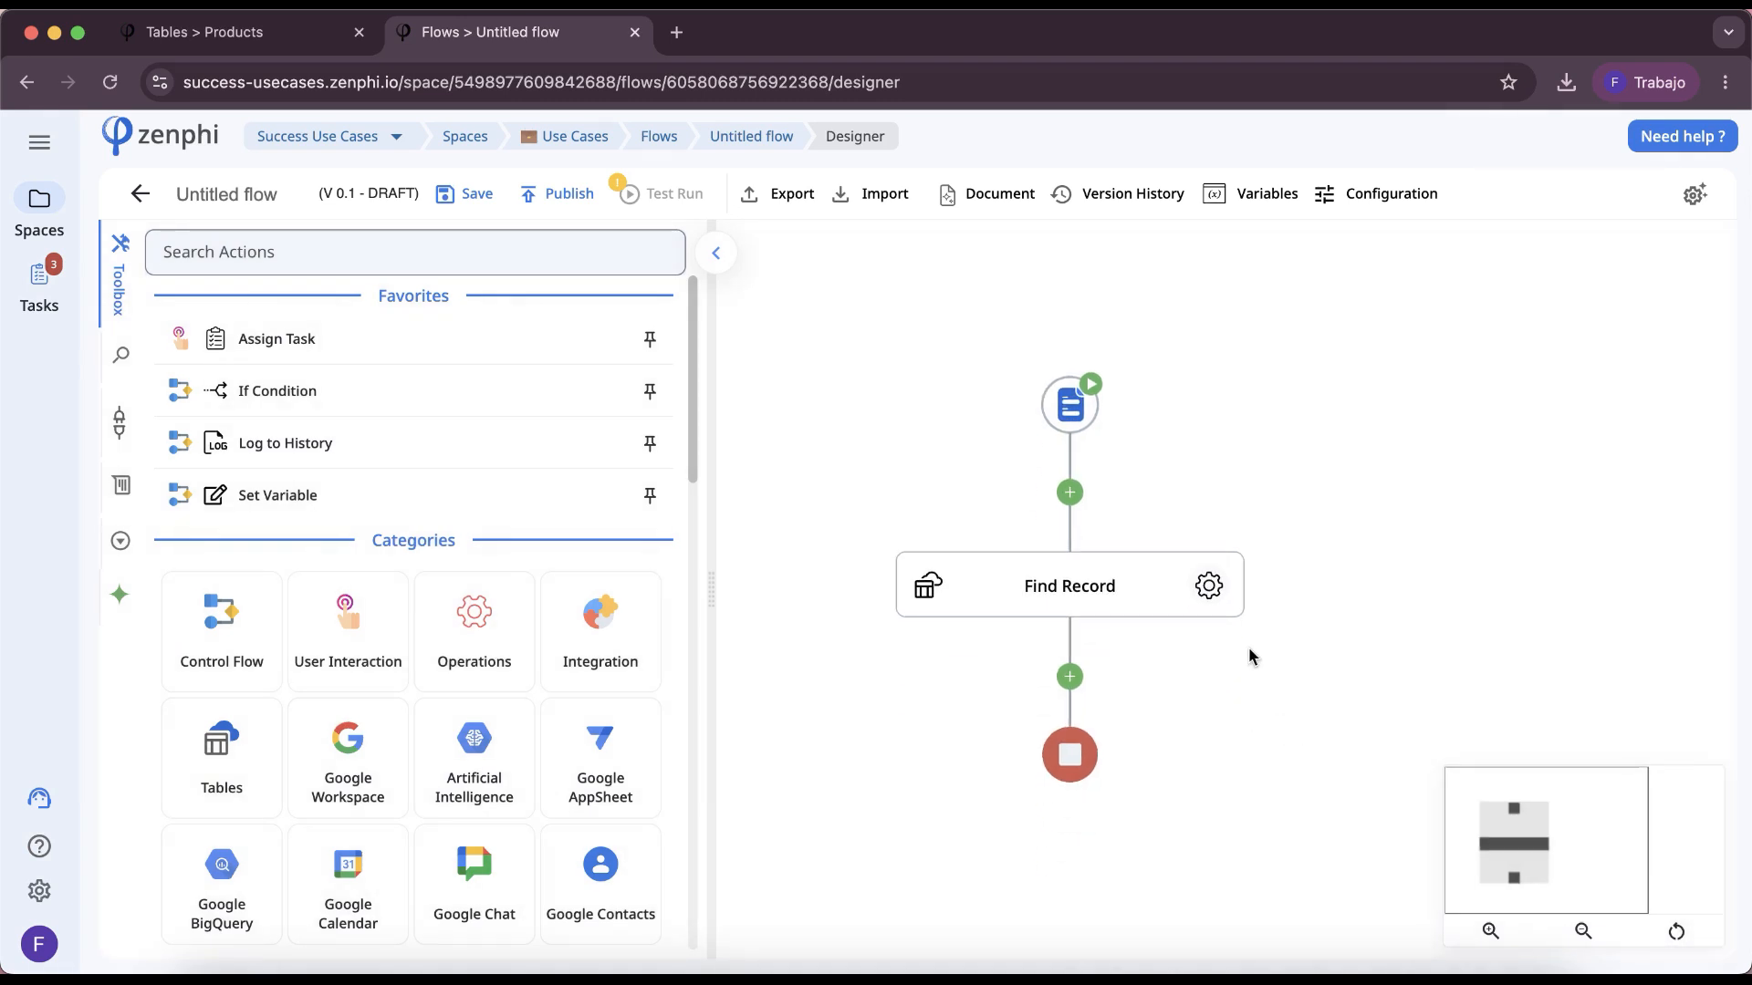
pyautogui.click(1131, 673)
pyautogui.write('send')
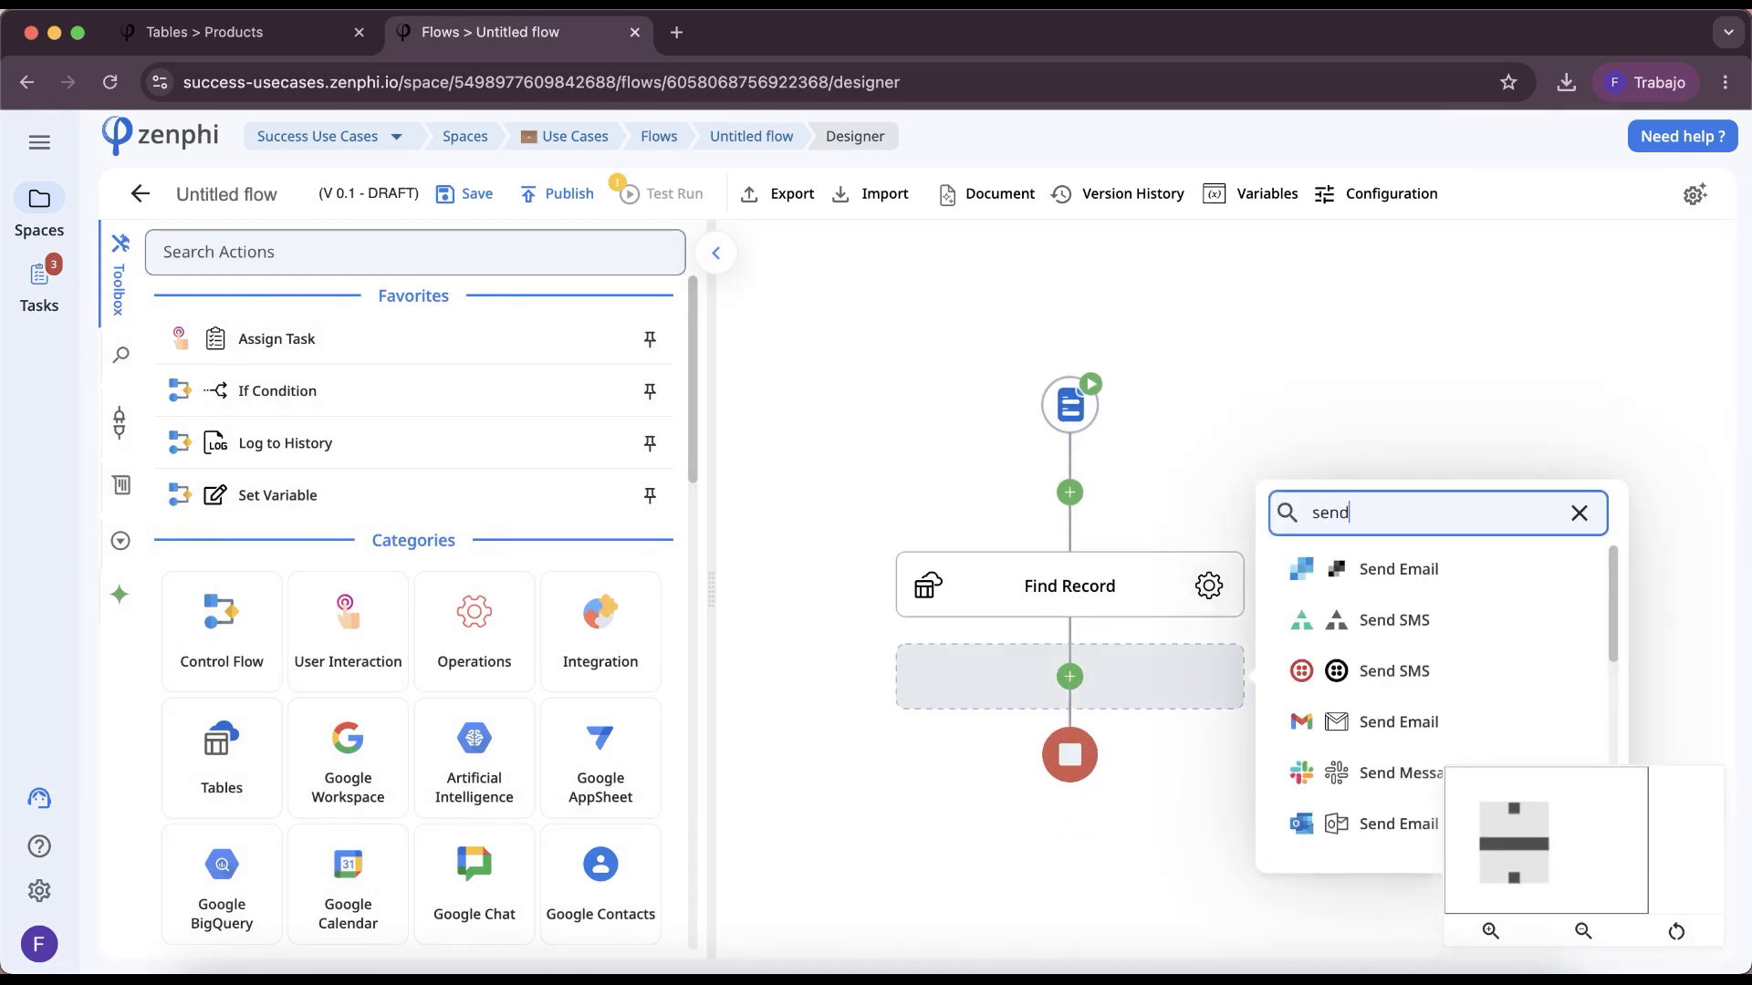
pyautogui.click(1396, 566)
# Step: Begin the email body with "Product without Find Record:" followed by the form trigger's Products token, leaving a blank line below
pyautogui.click(1633, 785)
pyautogui.click(1646, 811)
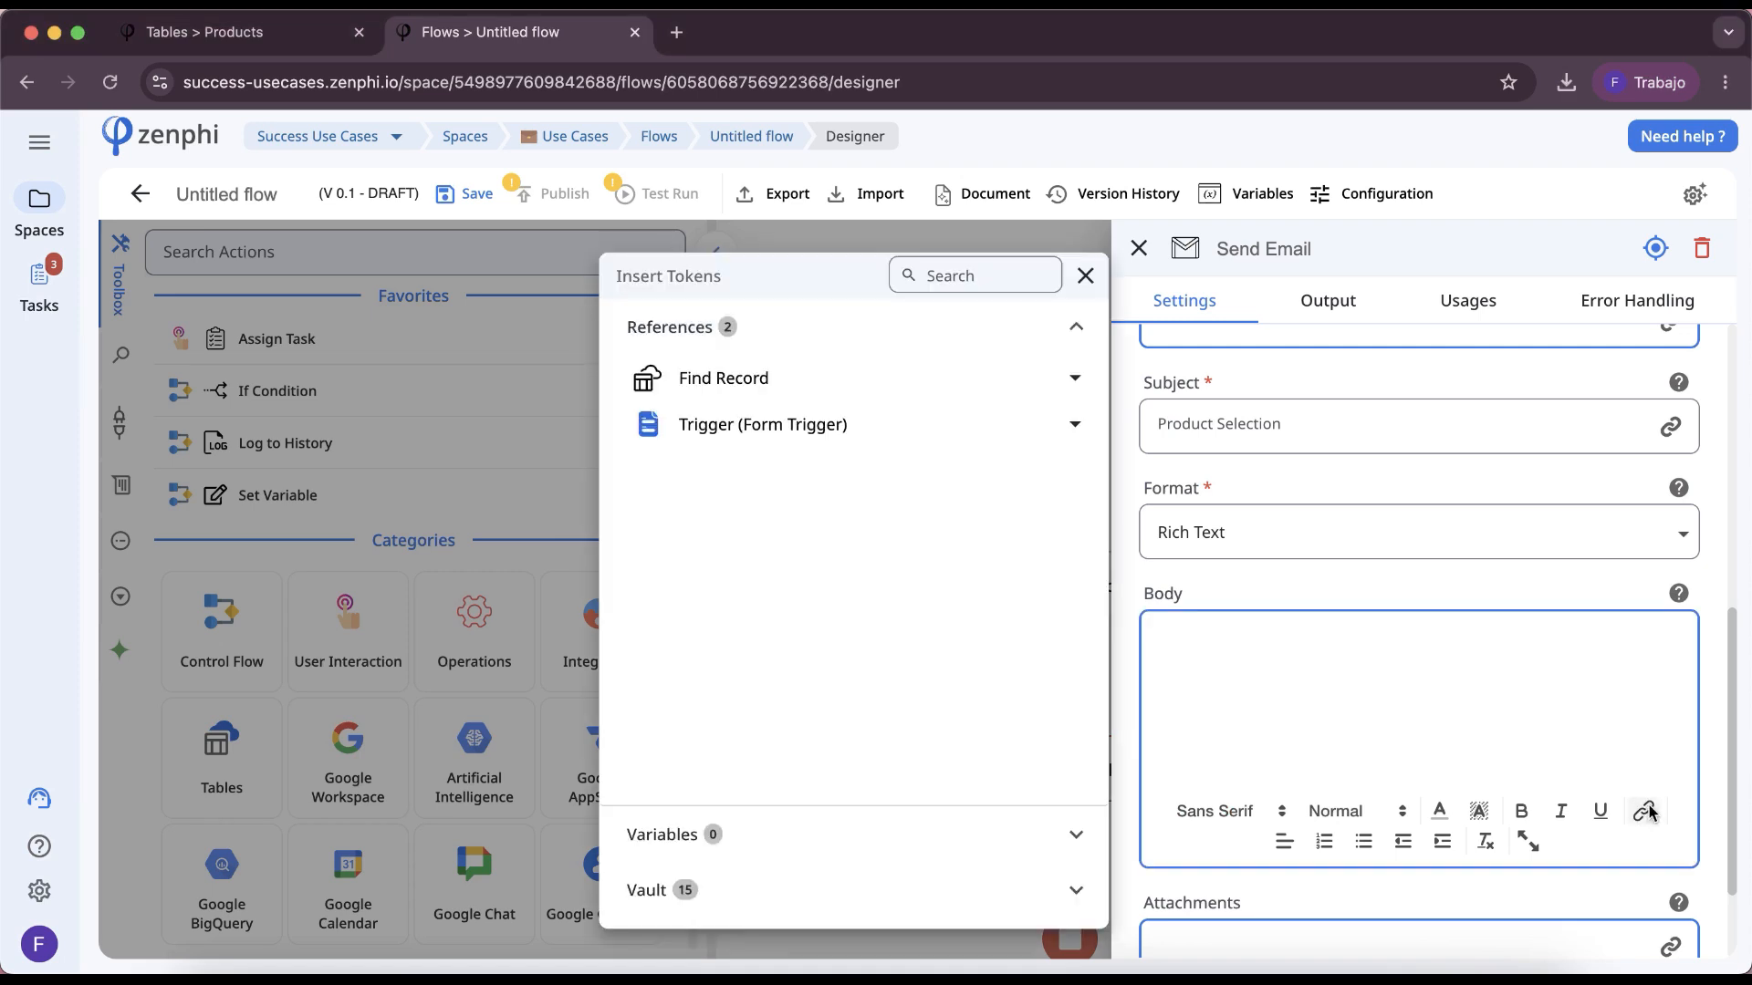
pyautogui.click(827, 427)
pyautogui.click(856, 564)
pyautogui.click(1075, 596)
pyautogui.click(1359, 655)
pyautogui.click(1362, 642)
pyautogui.press('Left')
pyautogui.write('Product without Find Record:')
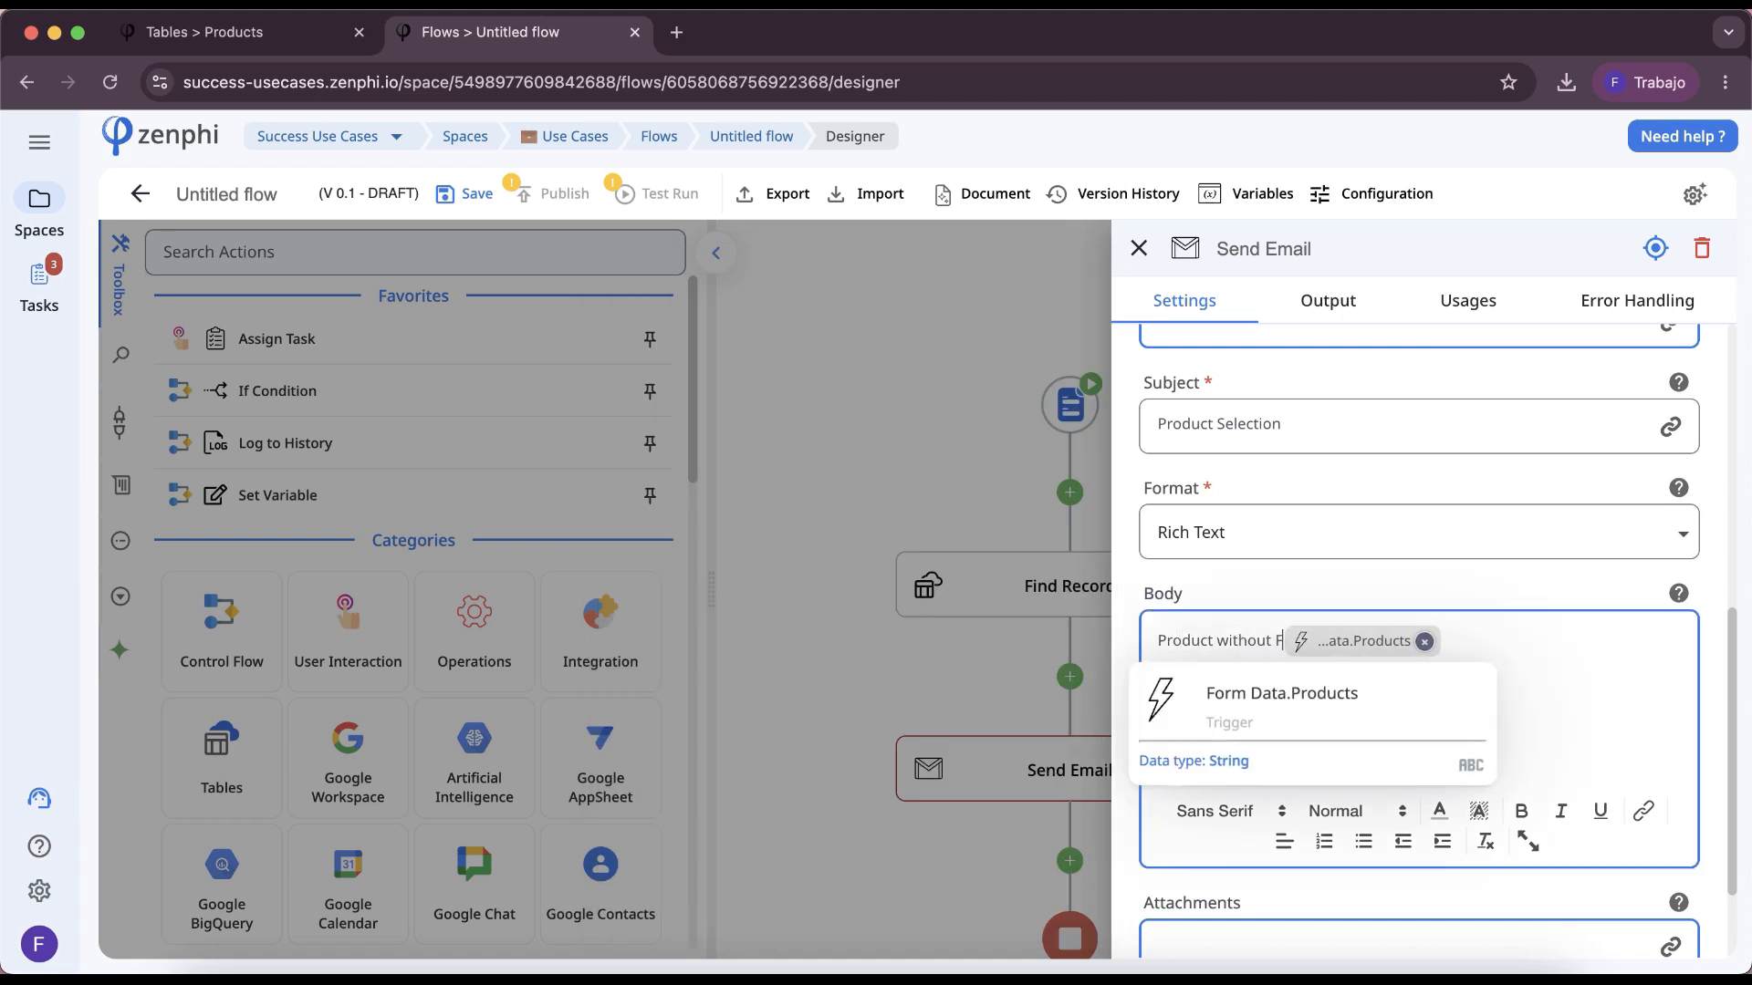
pyautogui.press('Right')
pyautogui.press('Return')
pyautogui.press('Return')
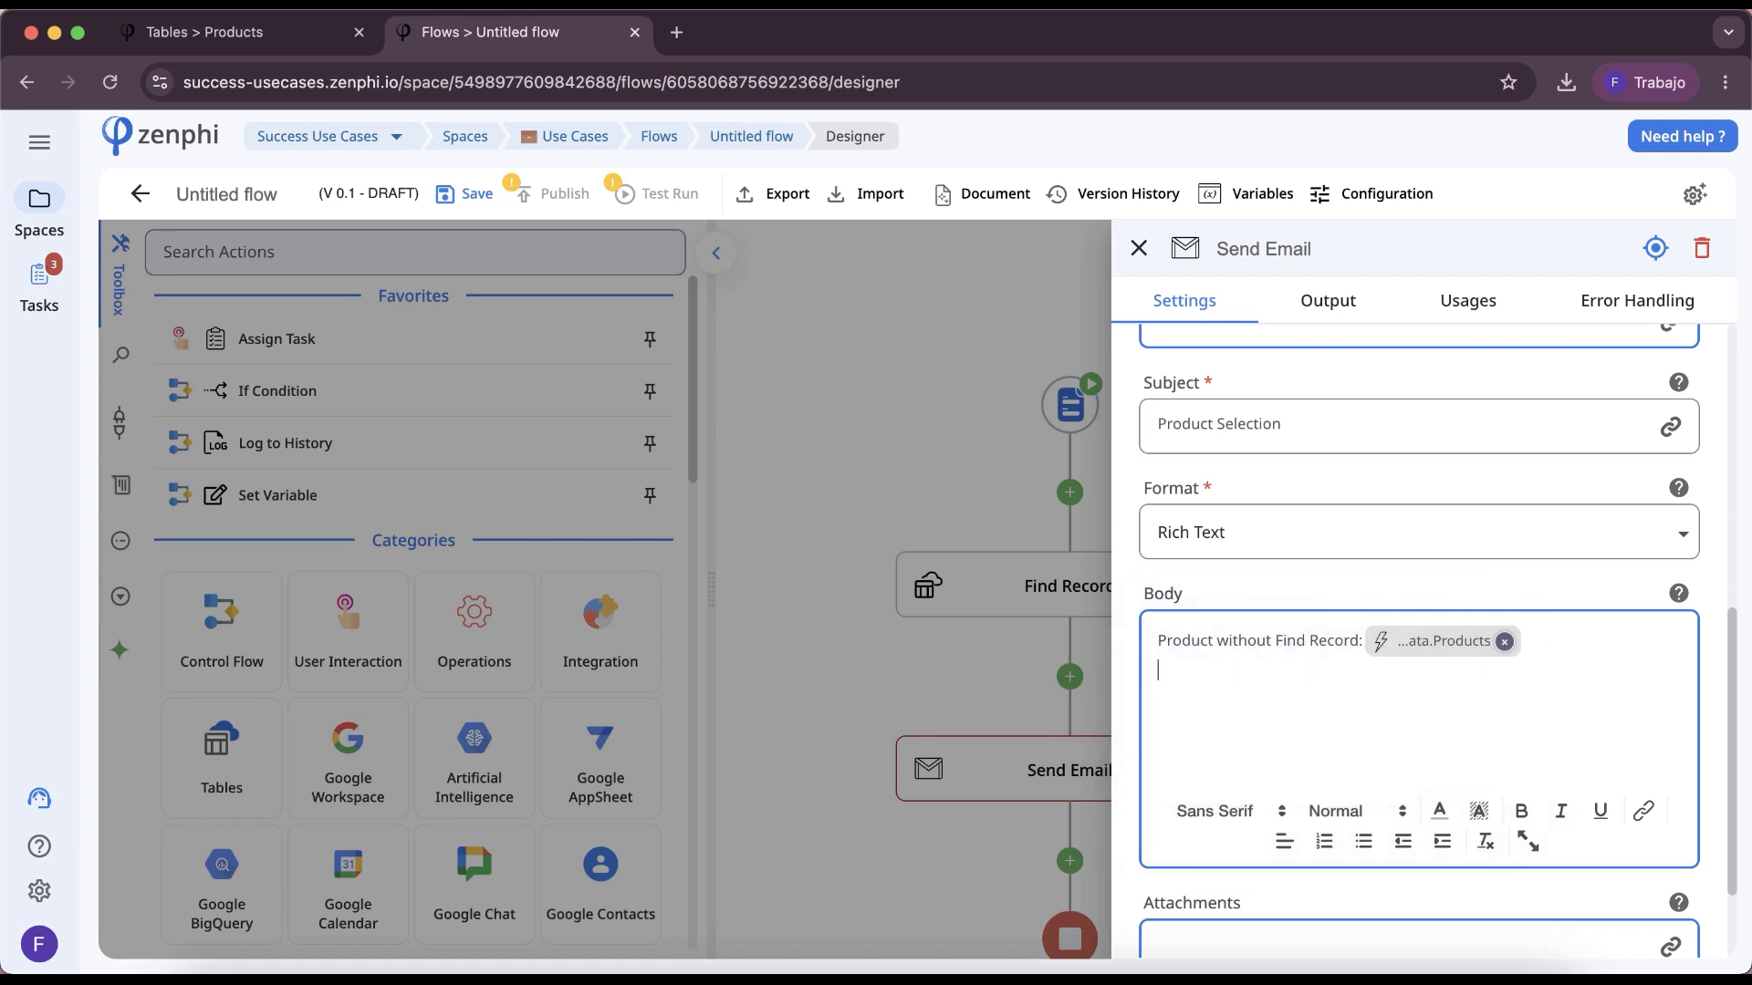
# Step: Add the line "If you find record:" to the body, followed by Find Record's Item, Price and Inventory tokens
pyautogui.write('If you find record:')
pyautogui.press('Return')
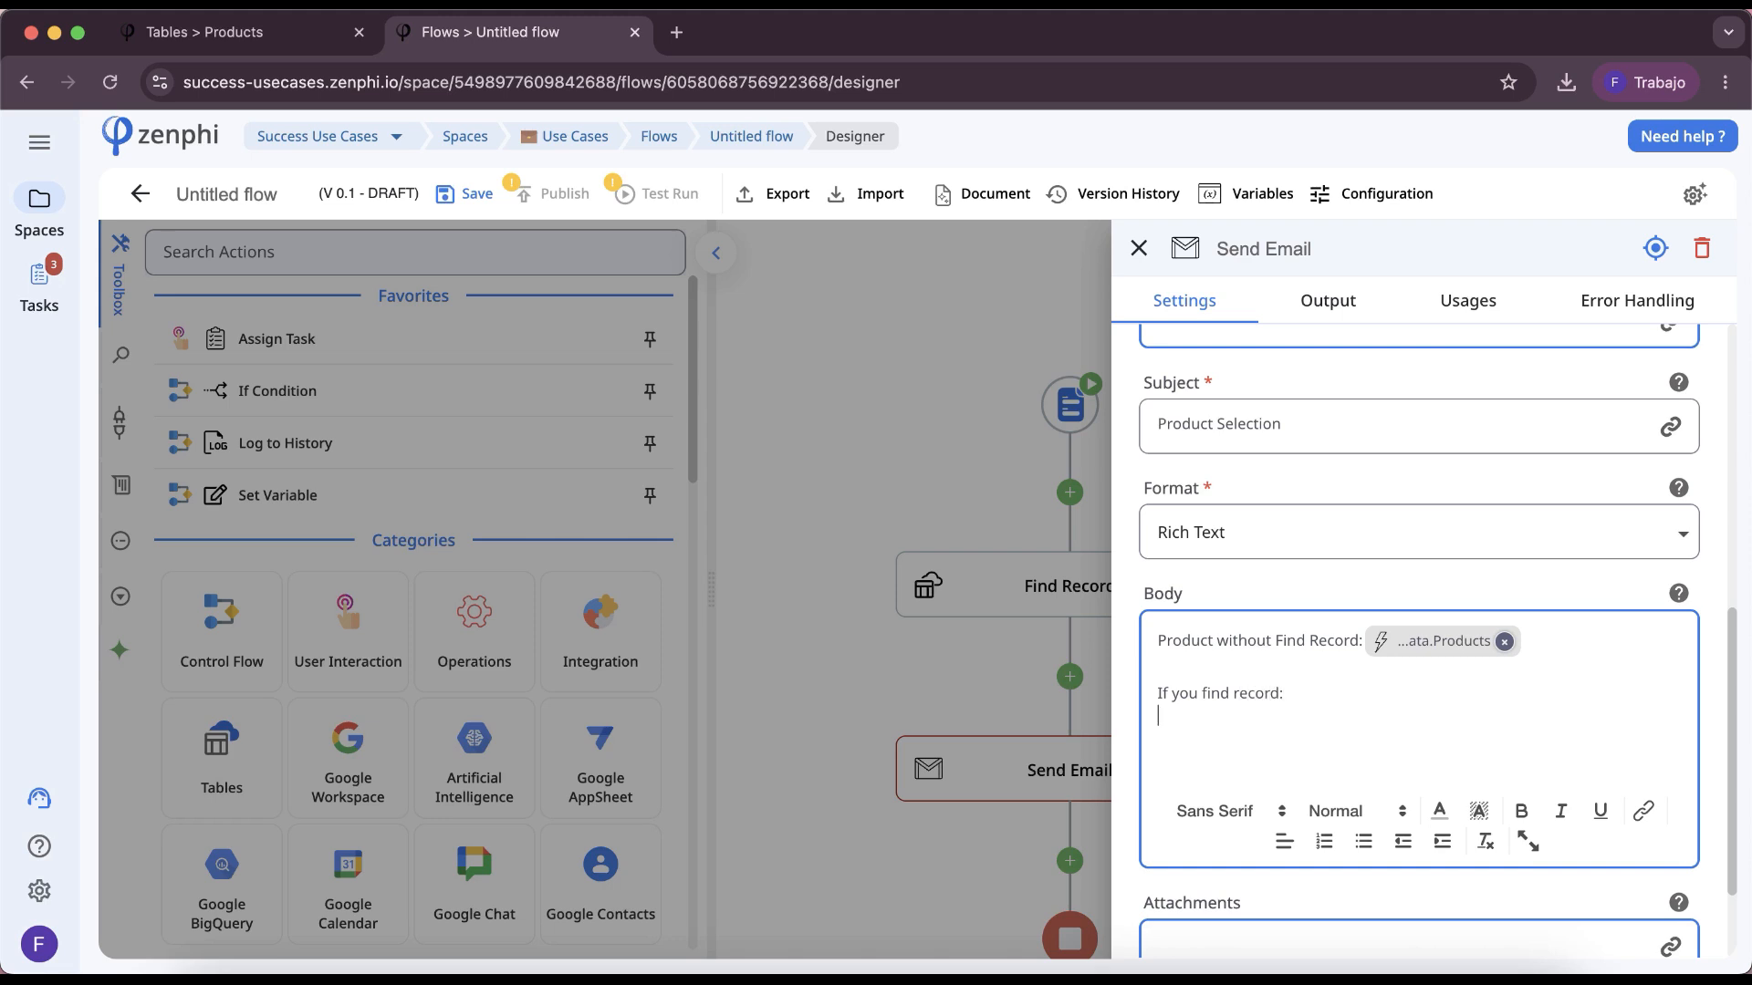
pyautogui.click(1642, 811)
pyautogui.click(758, 400)
pyautogui.click(788, 433)
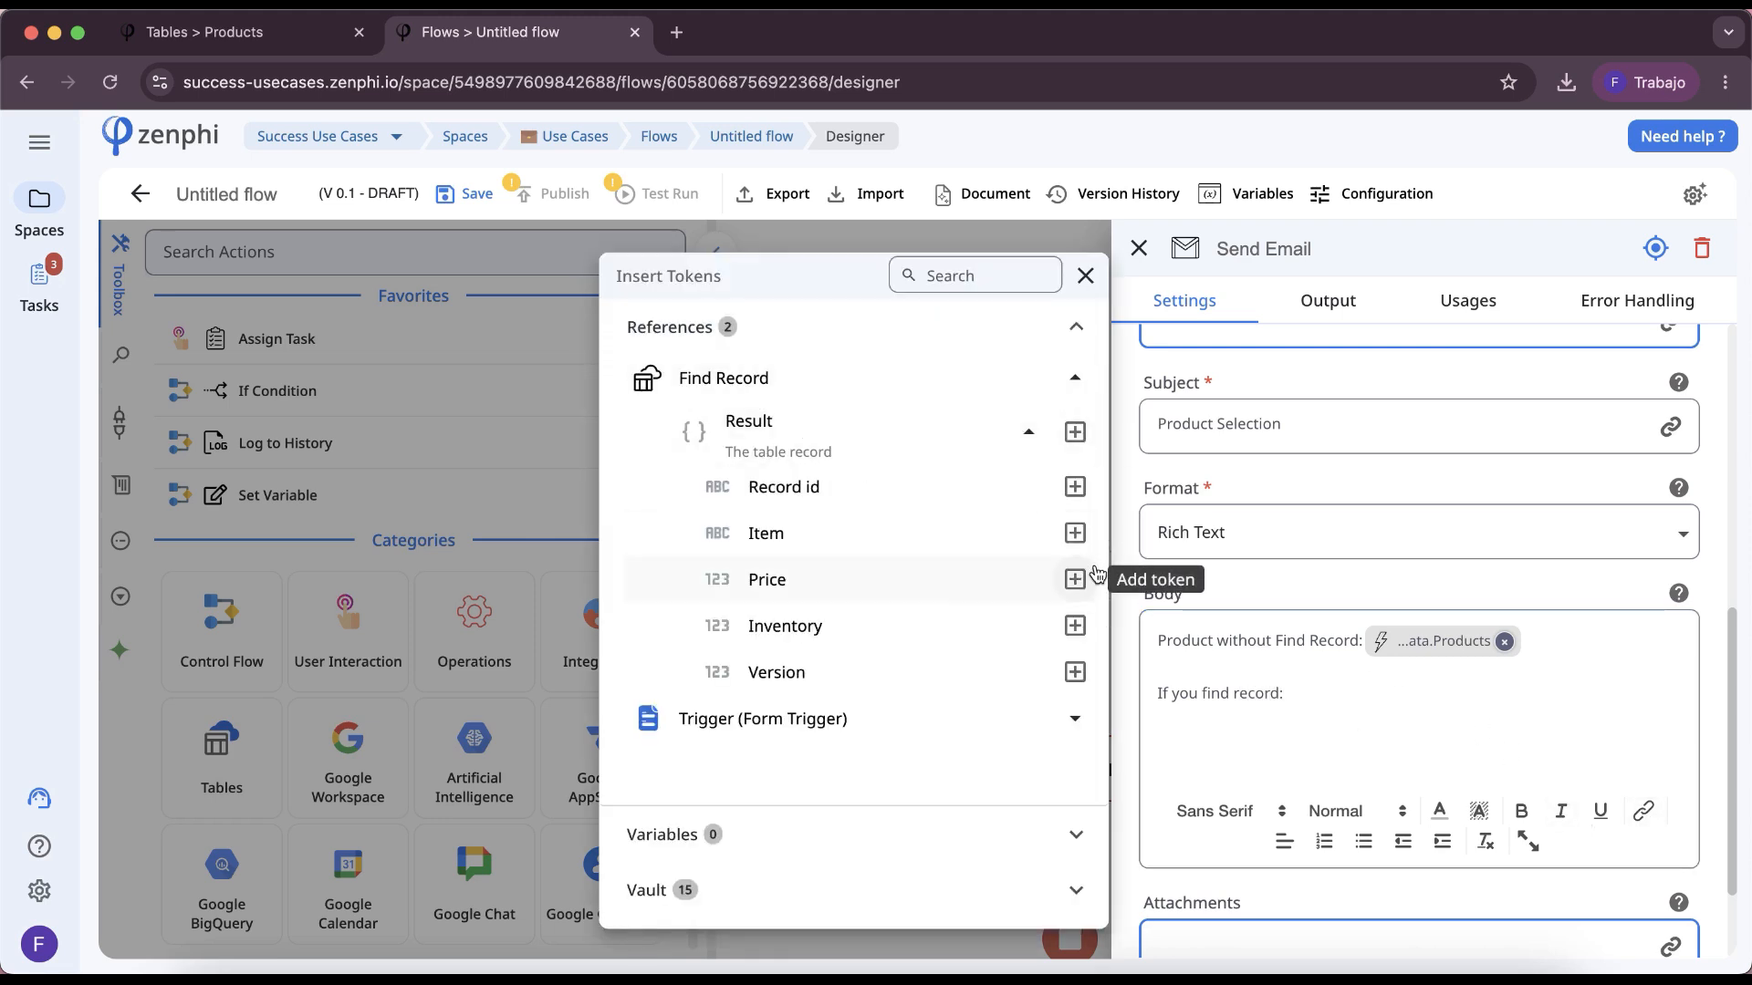
pyautogui.click(1075, 533)
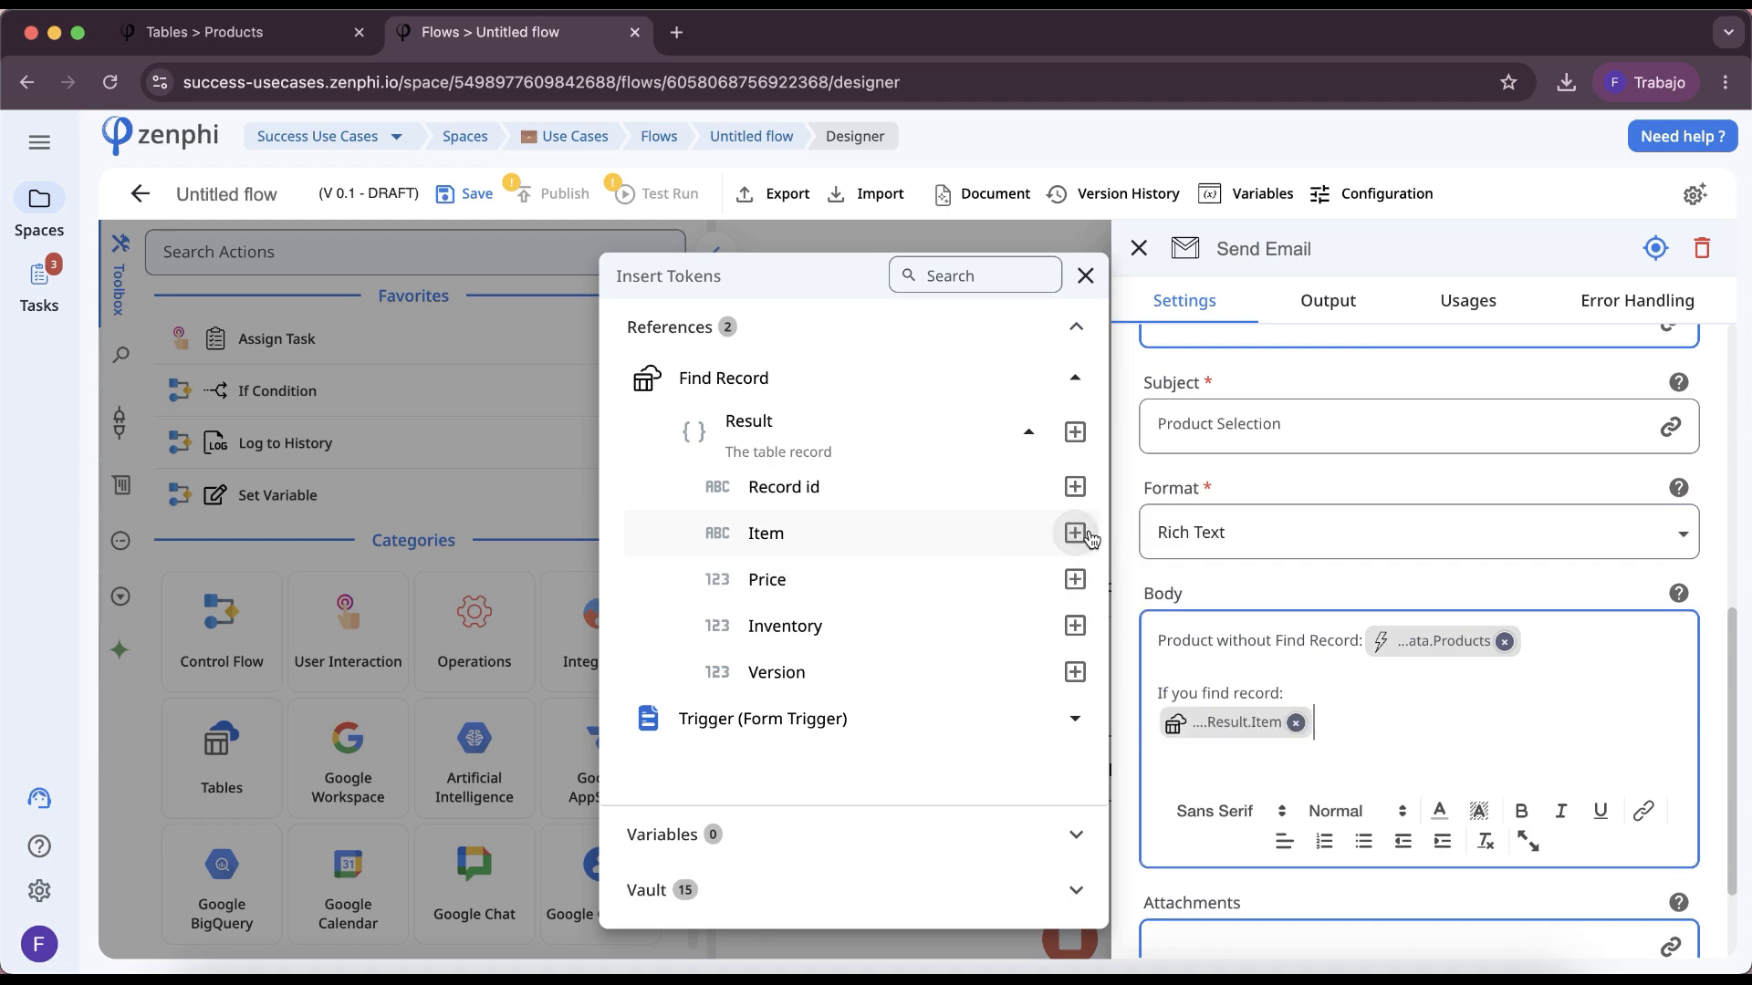
pyautogui.click(1074, 579)
pyautogui.click(1075, 626)
pyautogui.click(1627, 720)
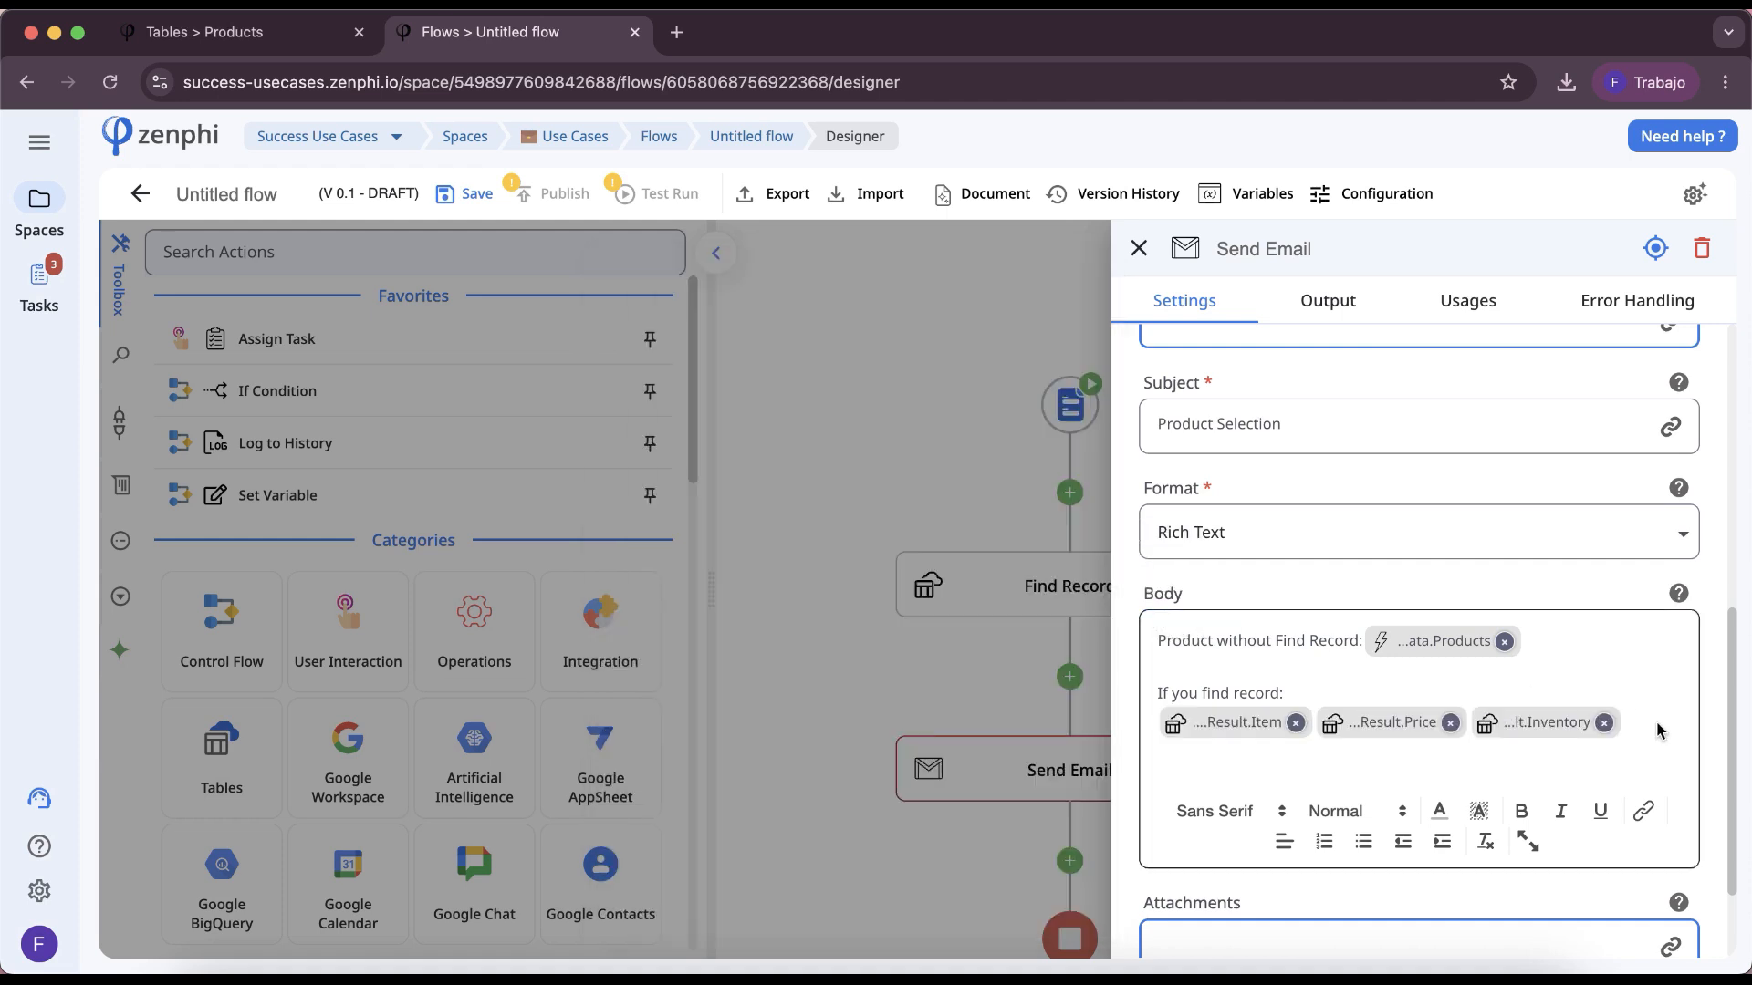
# Step: Put the three record tokens on separate lines labelled "Item Name:", "Price:" and "Stock:", close the email settings and save the flow
pyautogui.click(1637, 721)
pyautogui.press('Left')
pyautogui.press('Left')
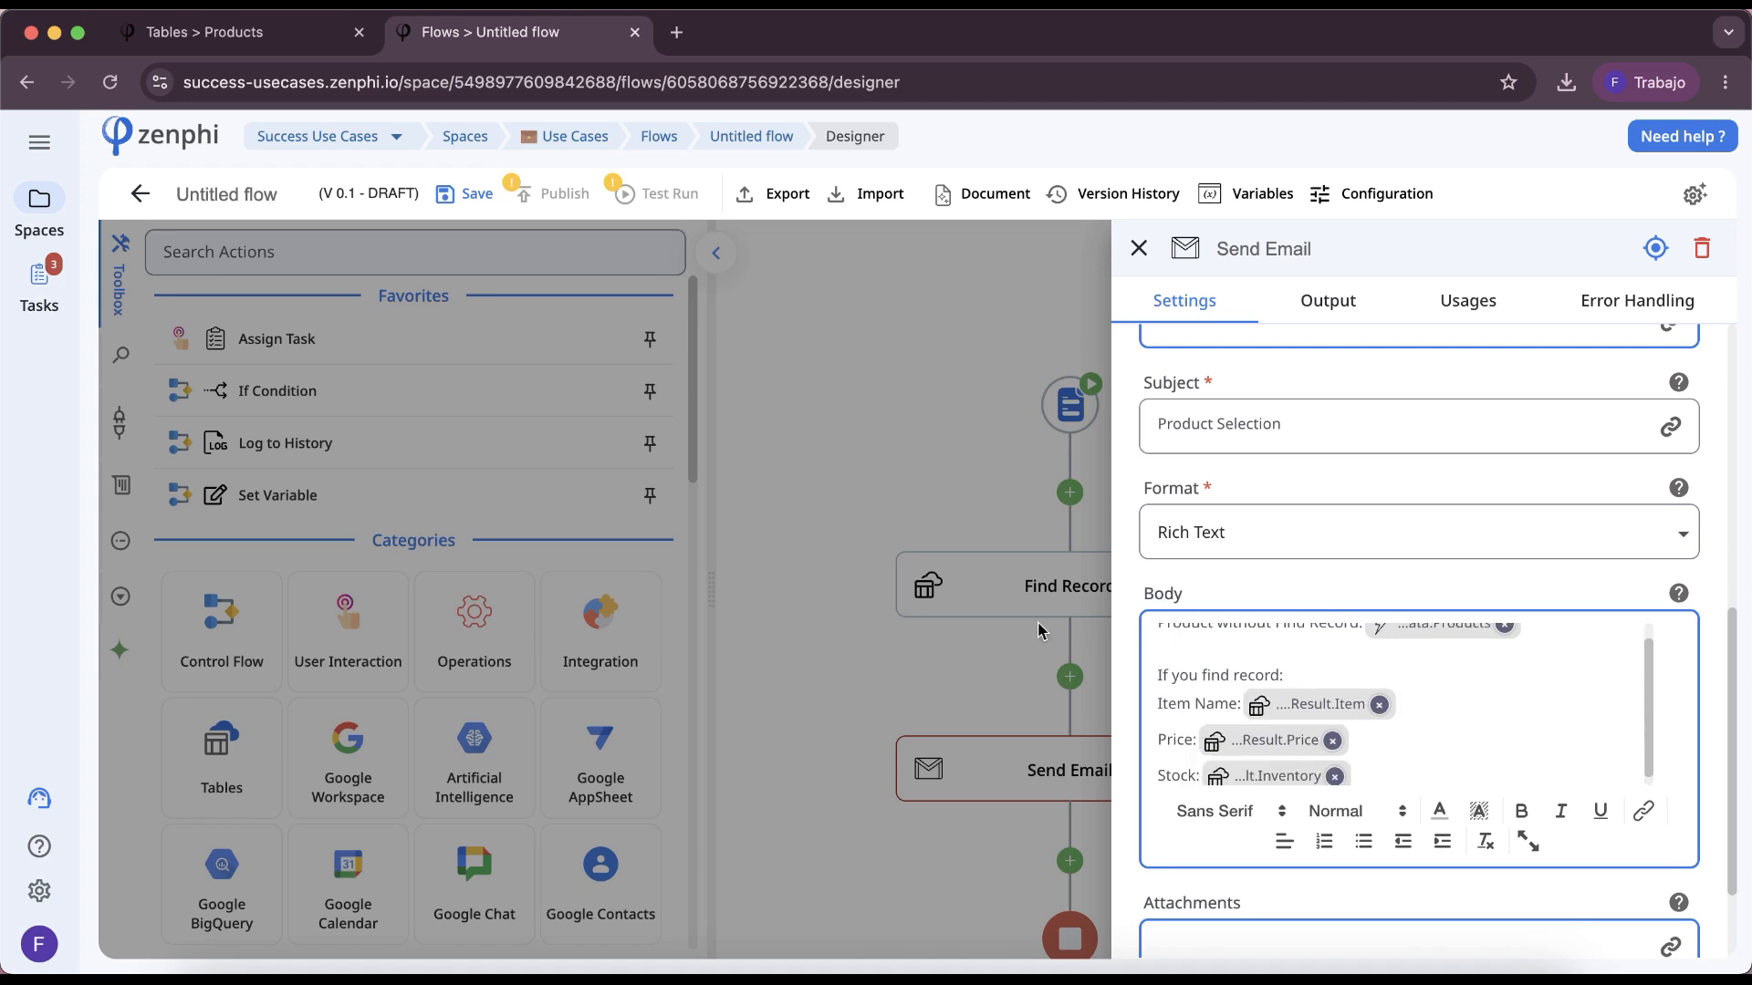
pyautogui.click(943, 604)
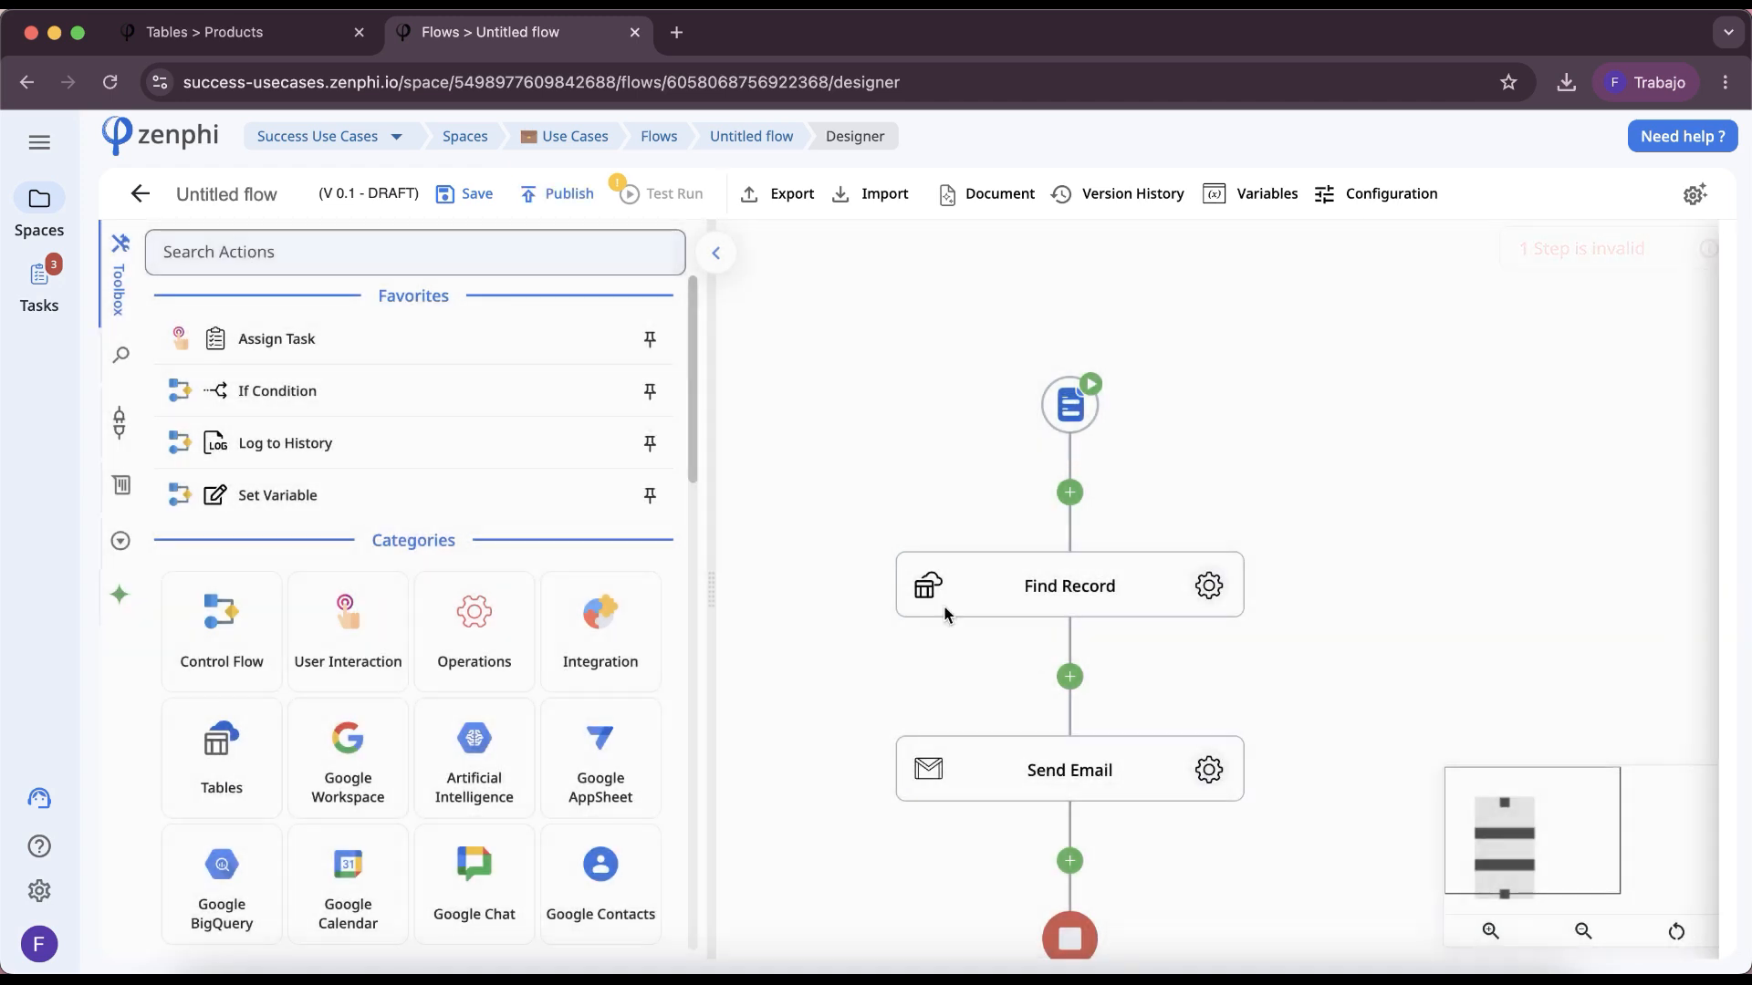
pyautogui.click(467, 201)
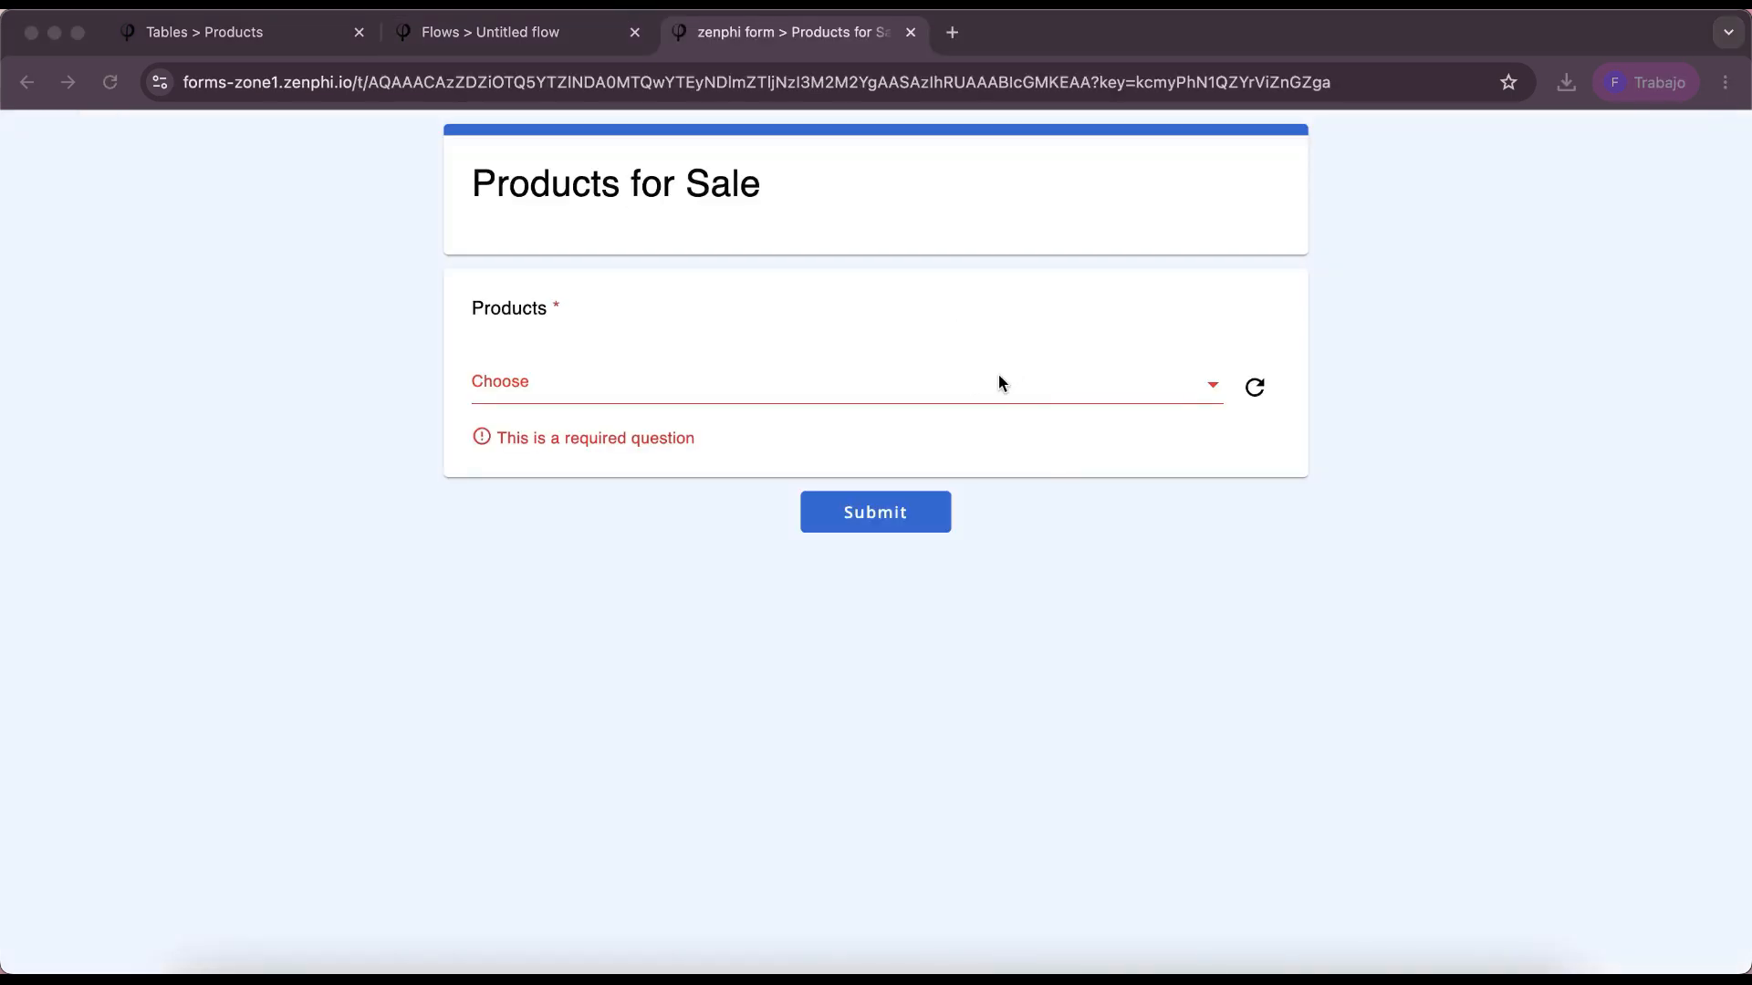
# Step: Compare the form's product choices with the Products table, select iMac and submit the Products for Sale form
pyautogui.click(989, 380)
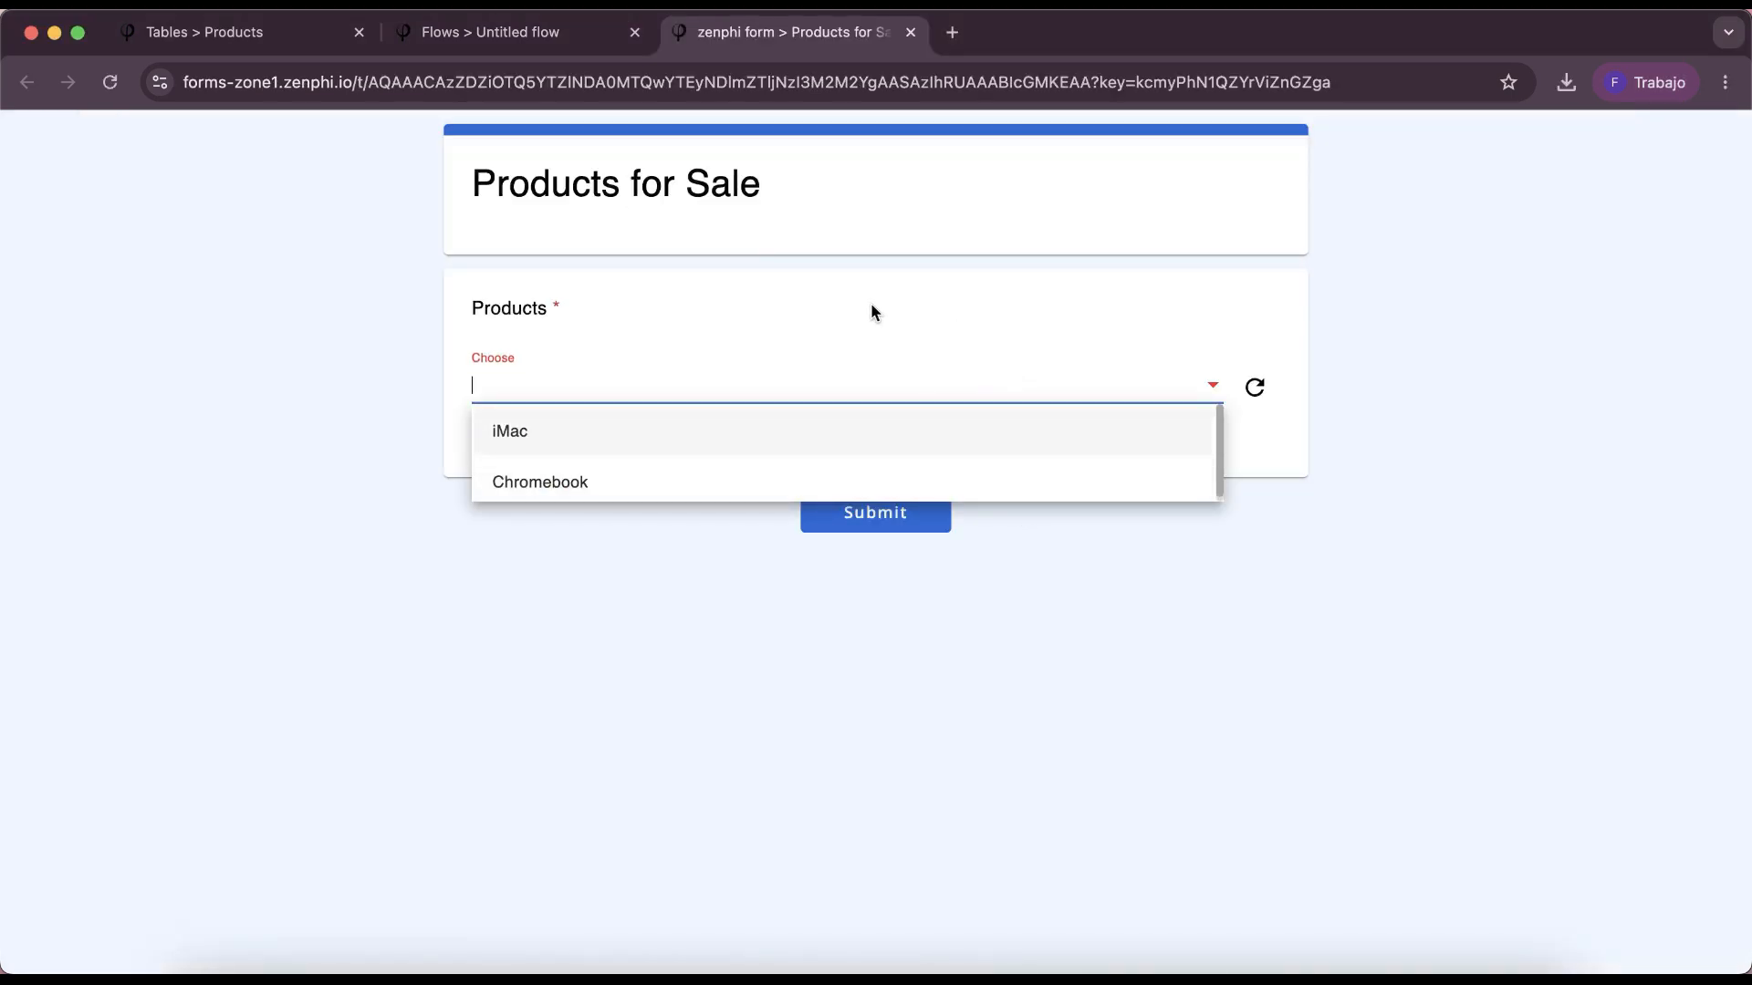
pyautogui.click(241, 38)
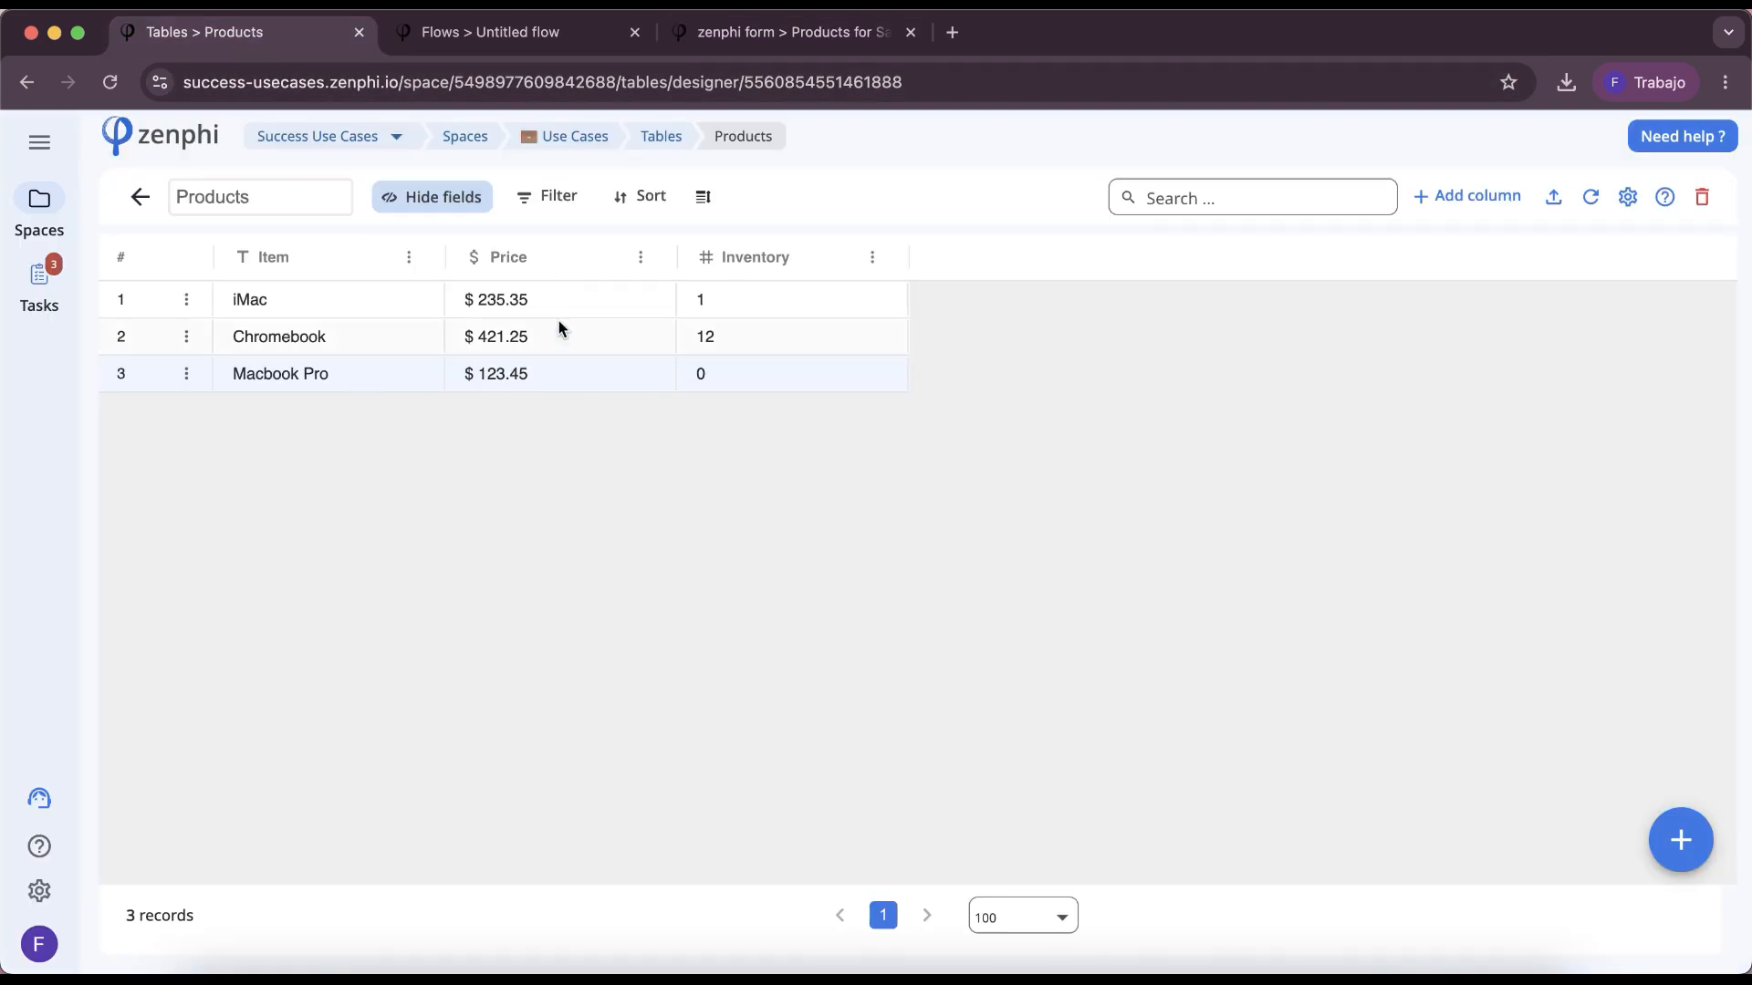
pyautogui.click(840, 36)
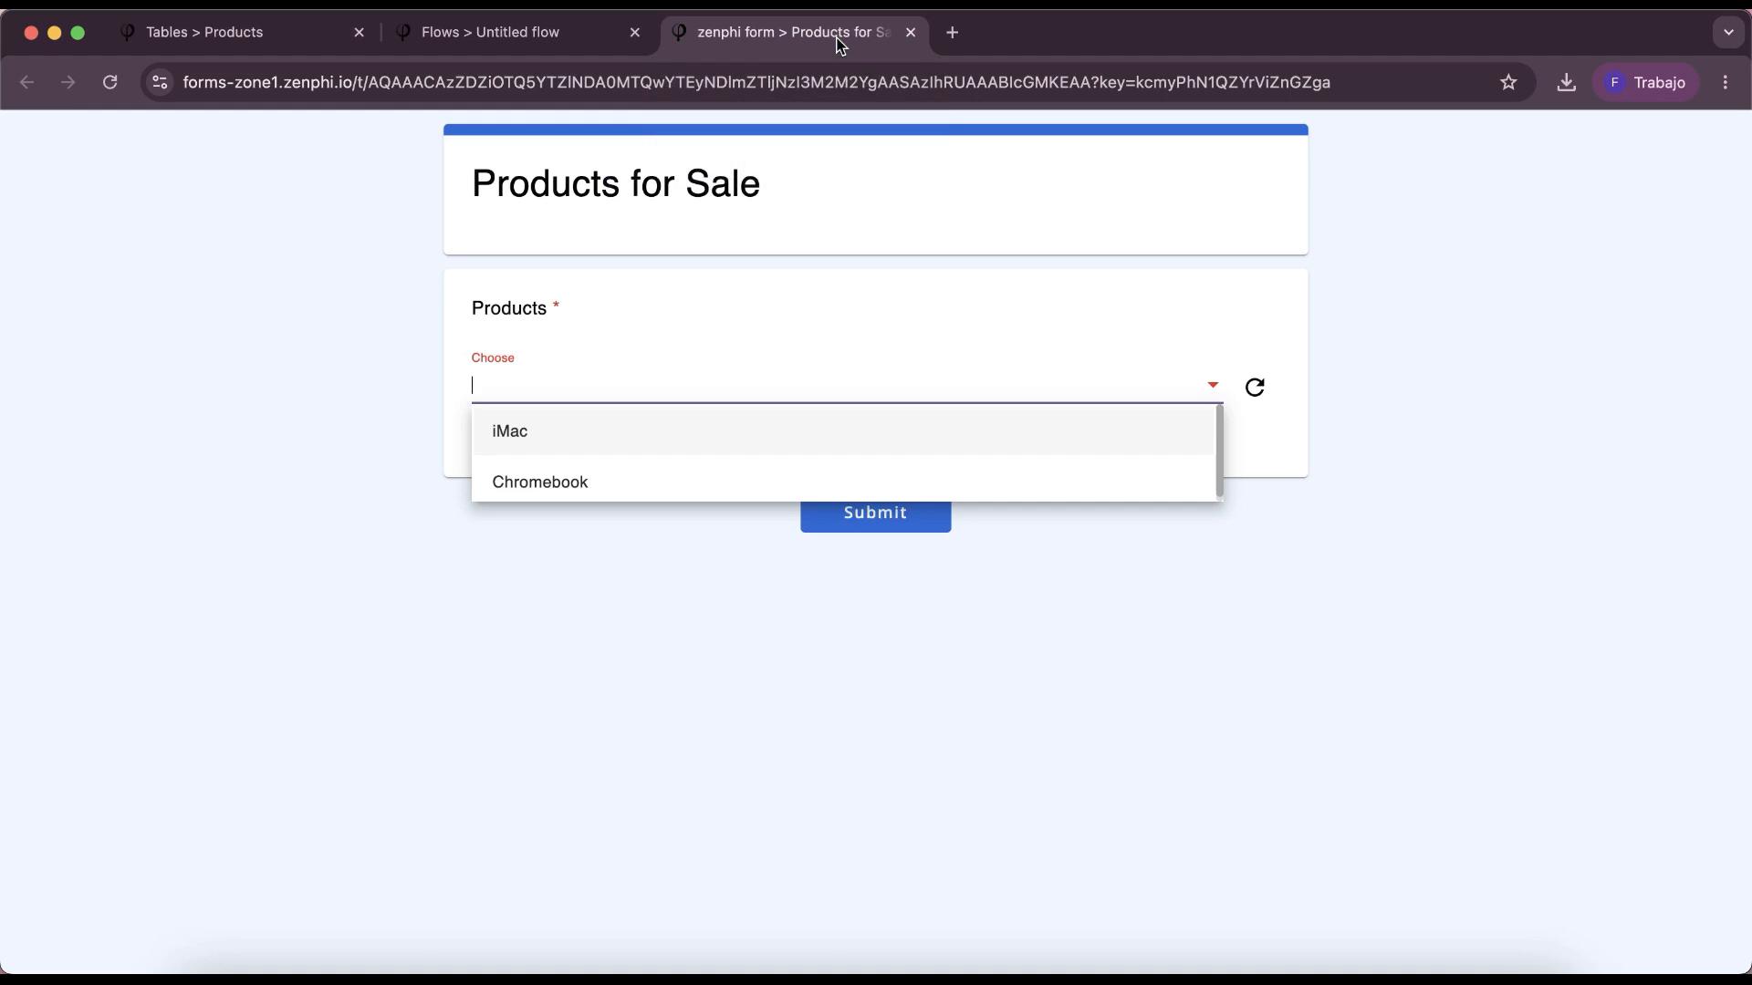
pyautogui.click(635, 436)
pyautogui.click(878, 493)
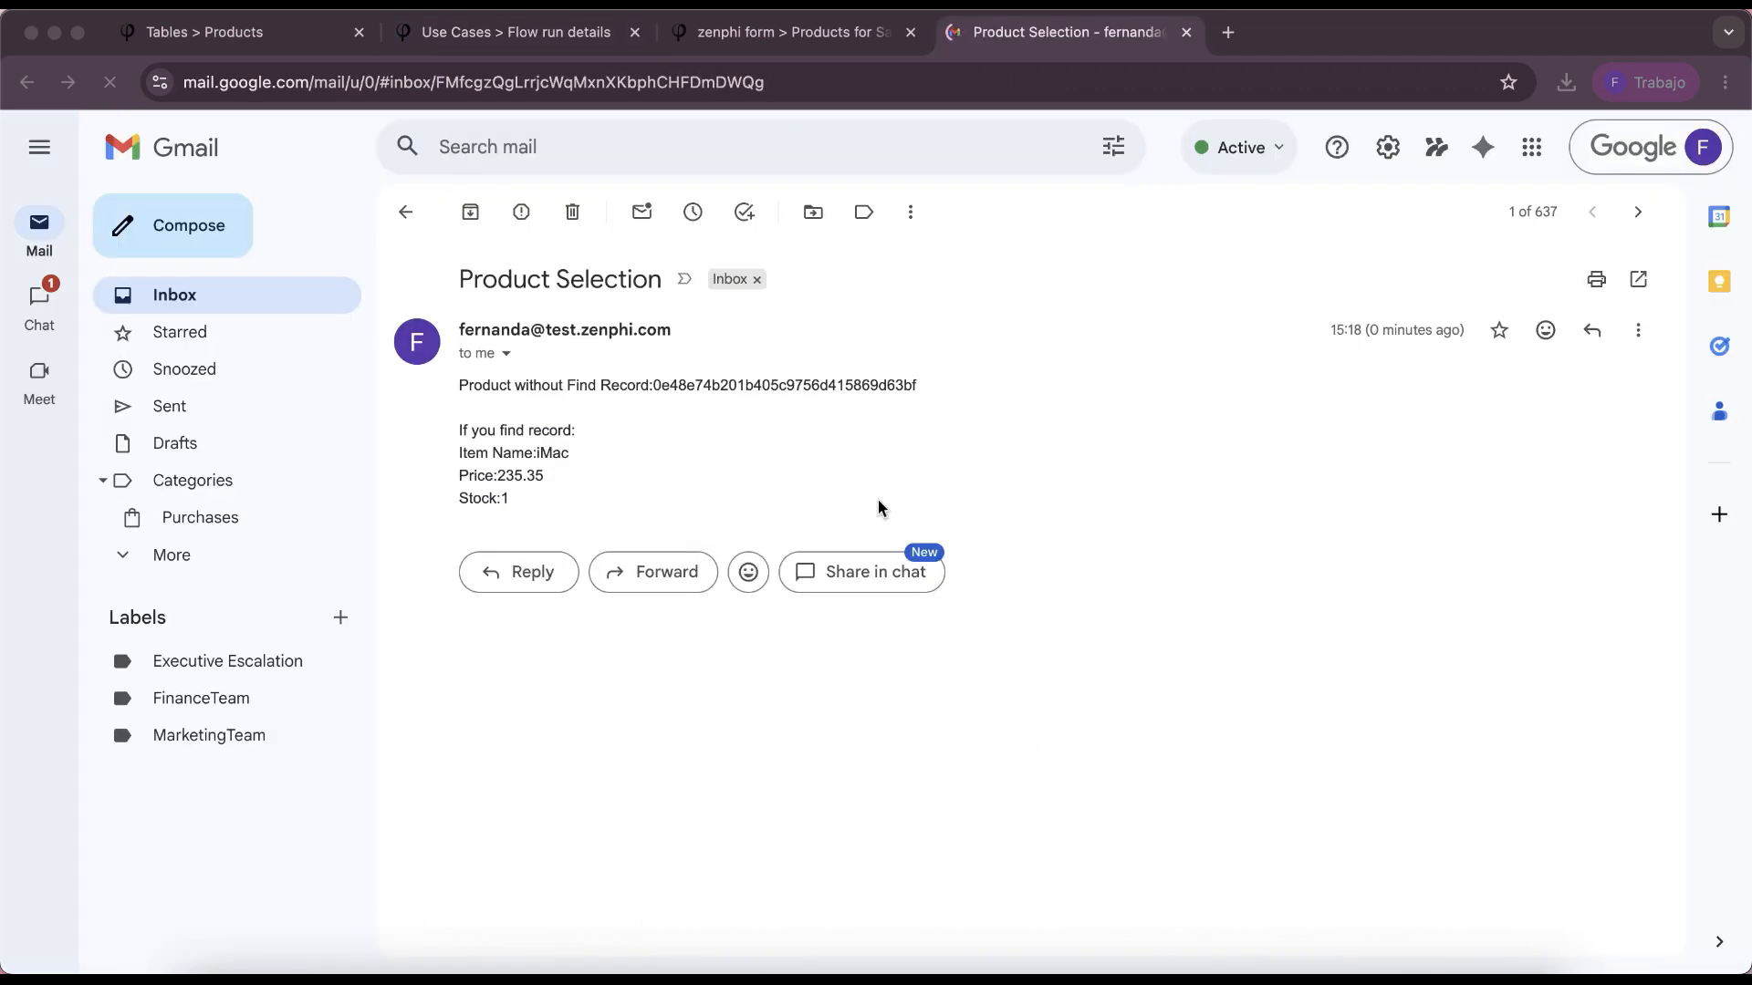
# Step: Examine the Product Selection email, comparing the line without Find Record with the item name, price and stock lines
pyautogui.click(580, 392)
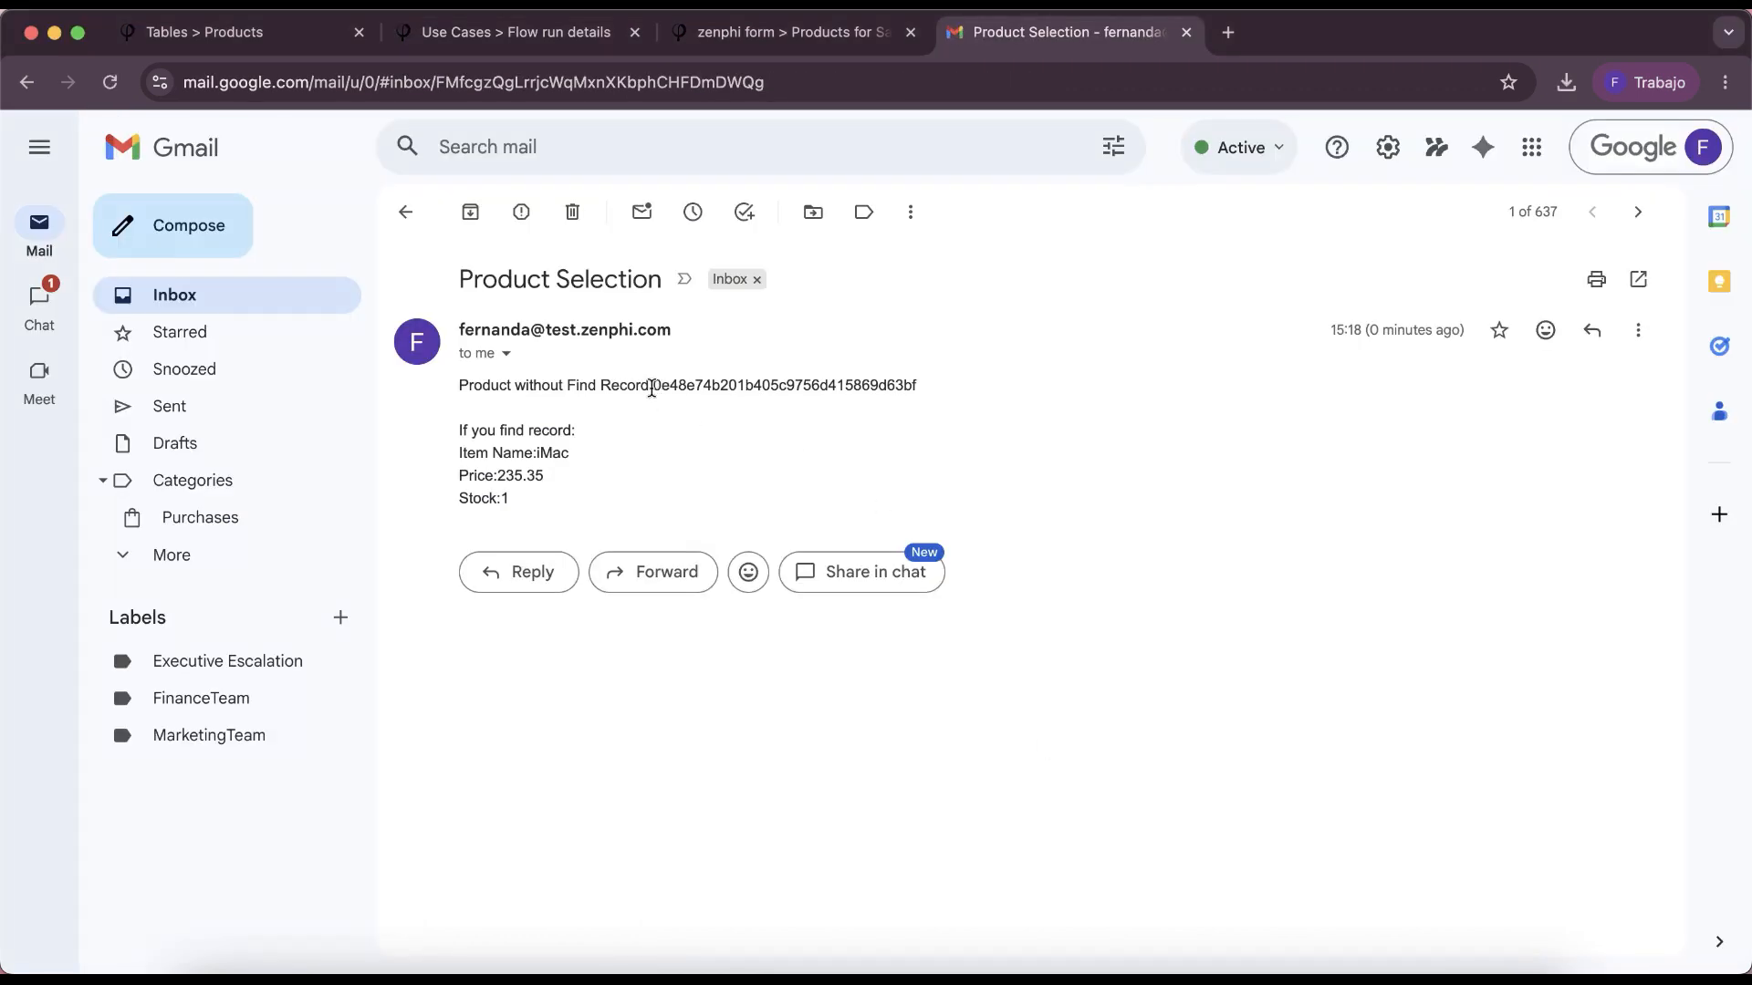
pyautogui.moveTo(930, 394); pyautogui.dragTo(656, 383)
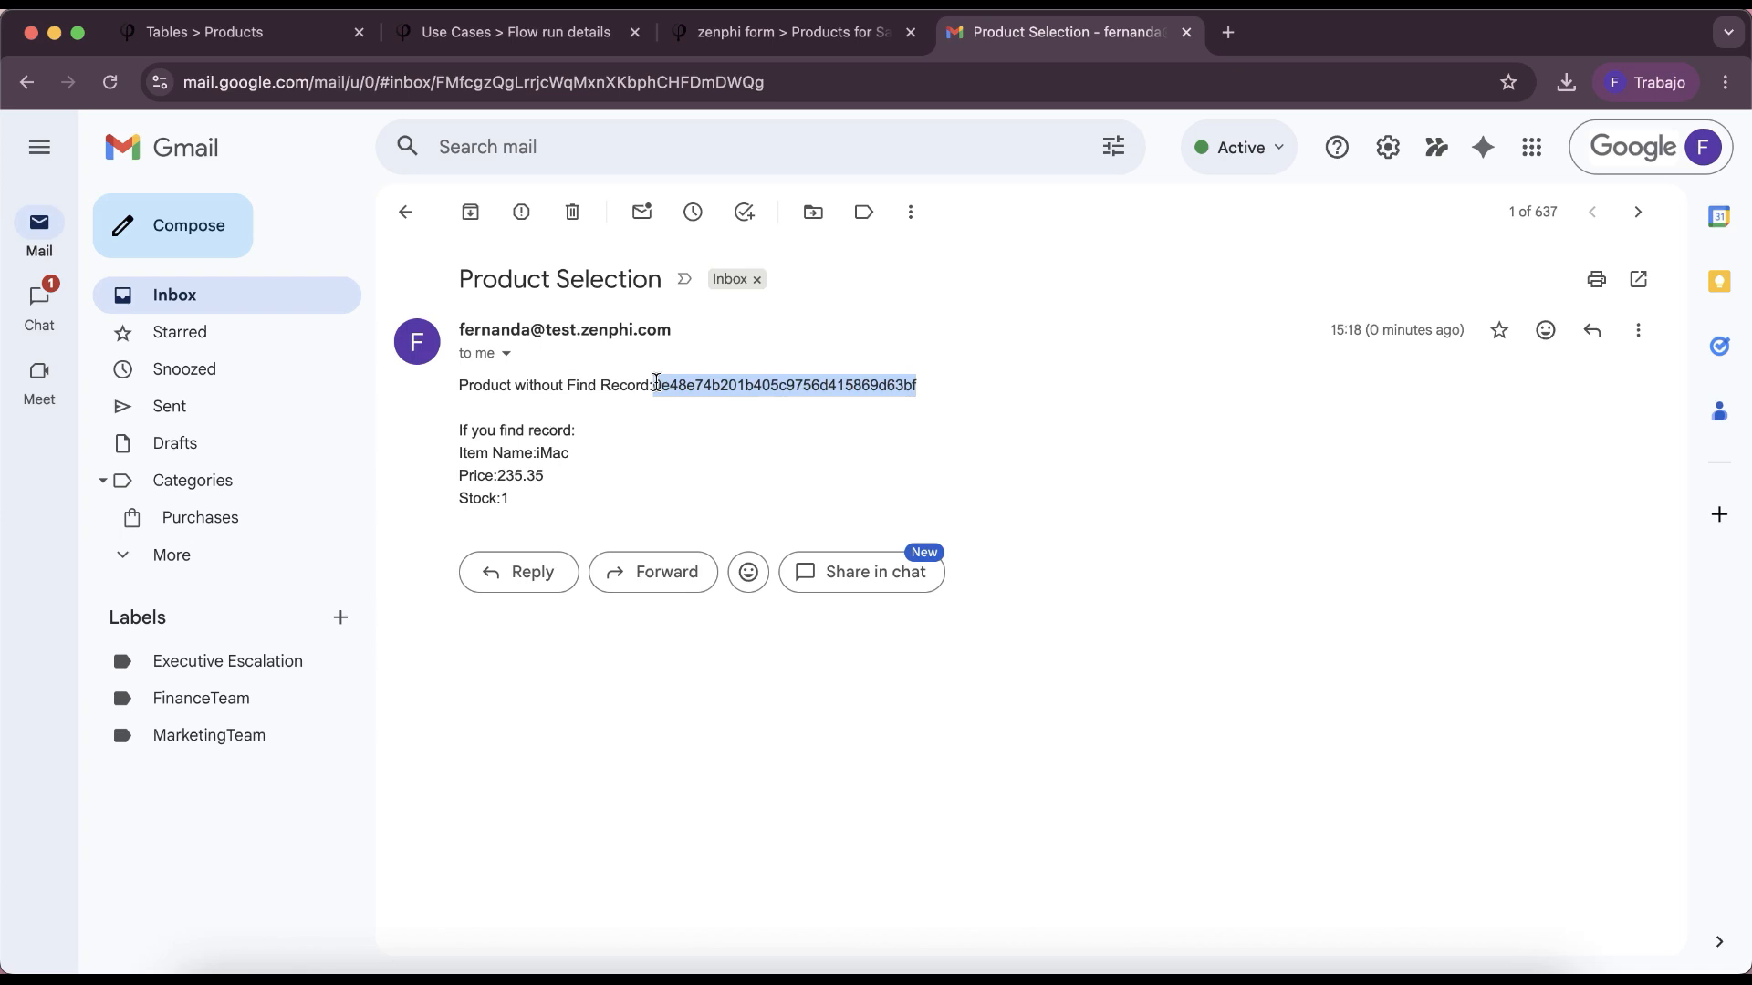
pyautogui.moveTo(513, 484); pyautogui.dragTo(461, 454)
pyautogui.click(458, 457)
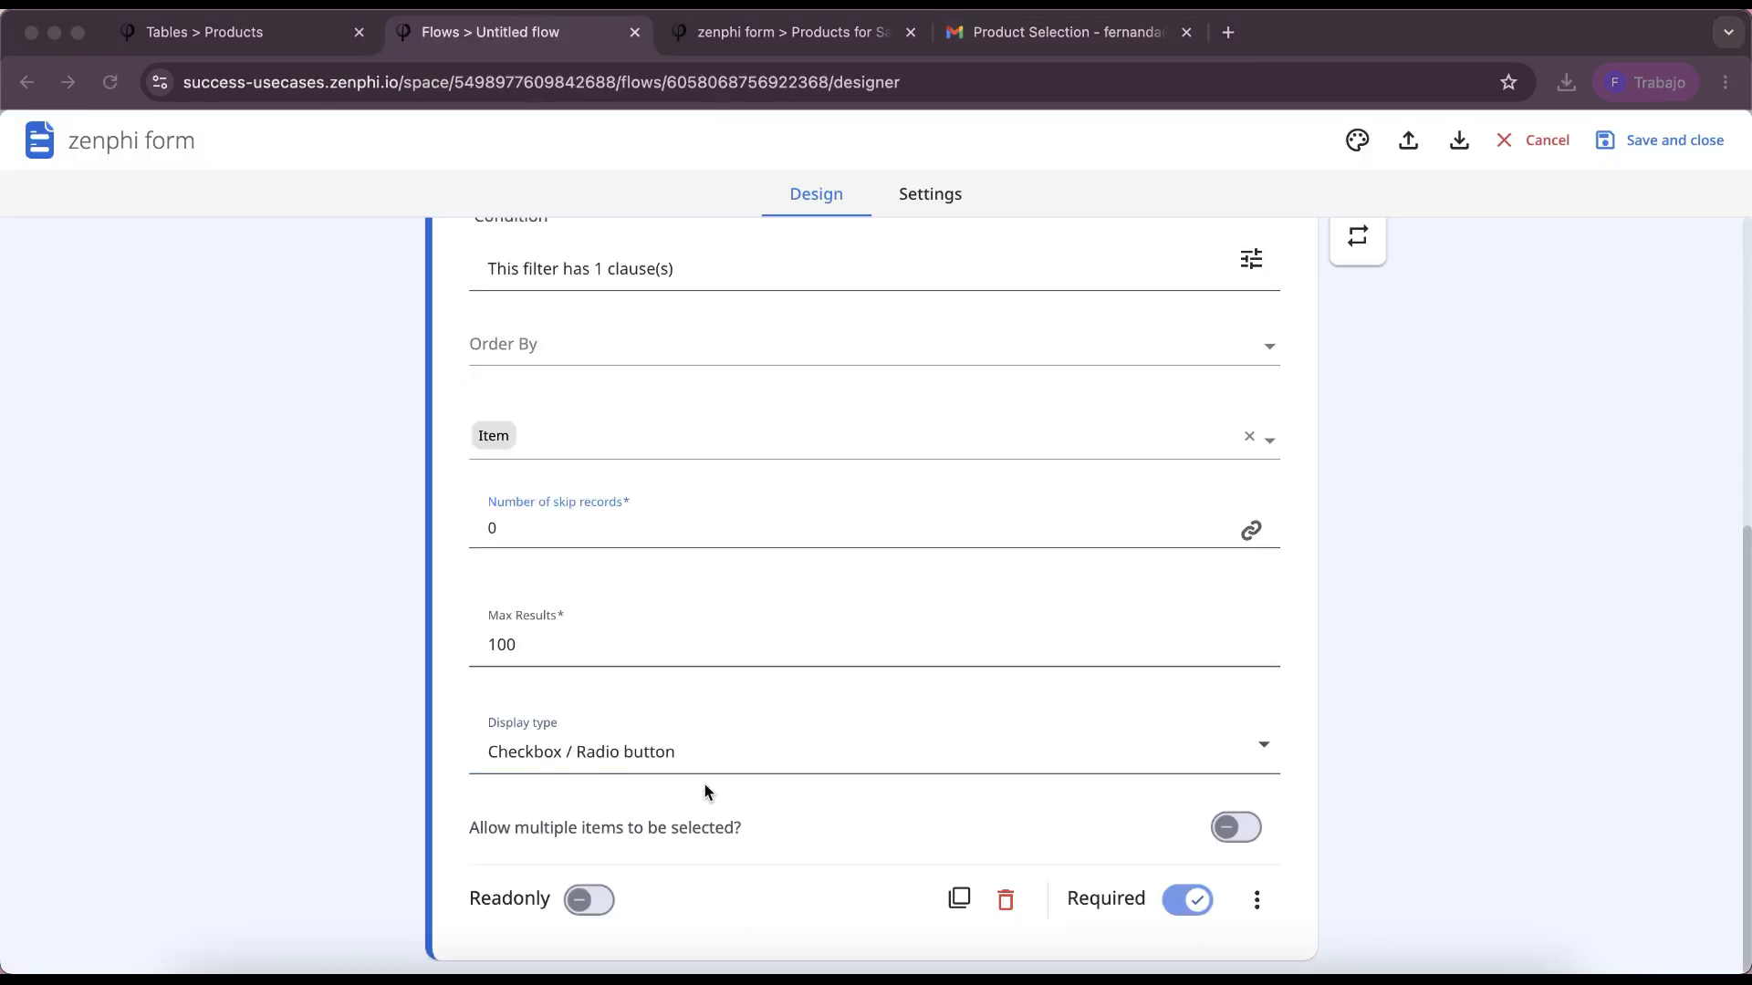
# Step: Allow multiple items to be selected in the form's product look-up, and save and close the form
pyautogui.click(1232, 832)
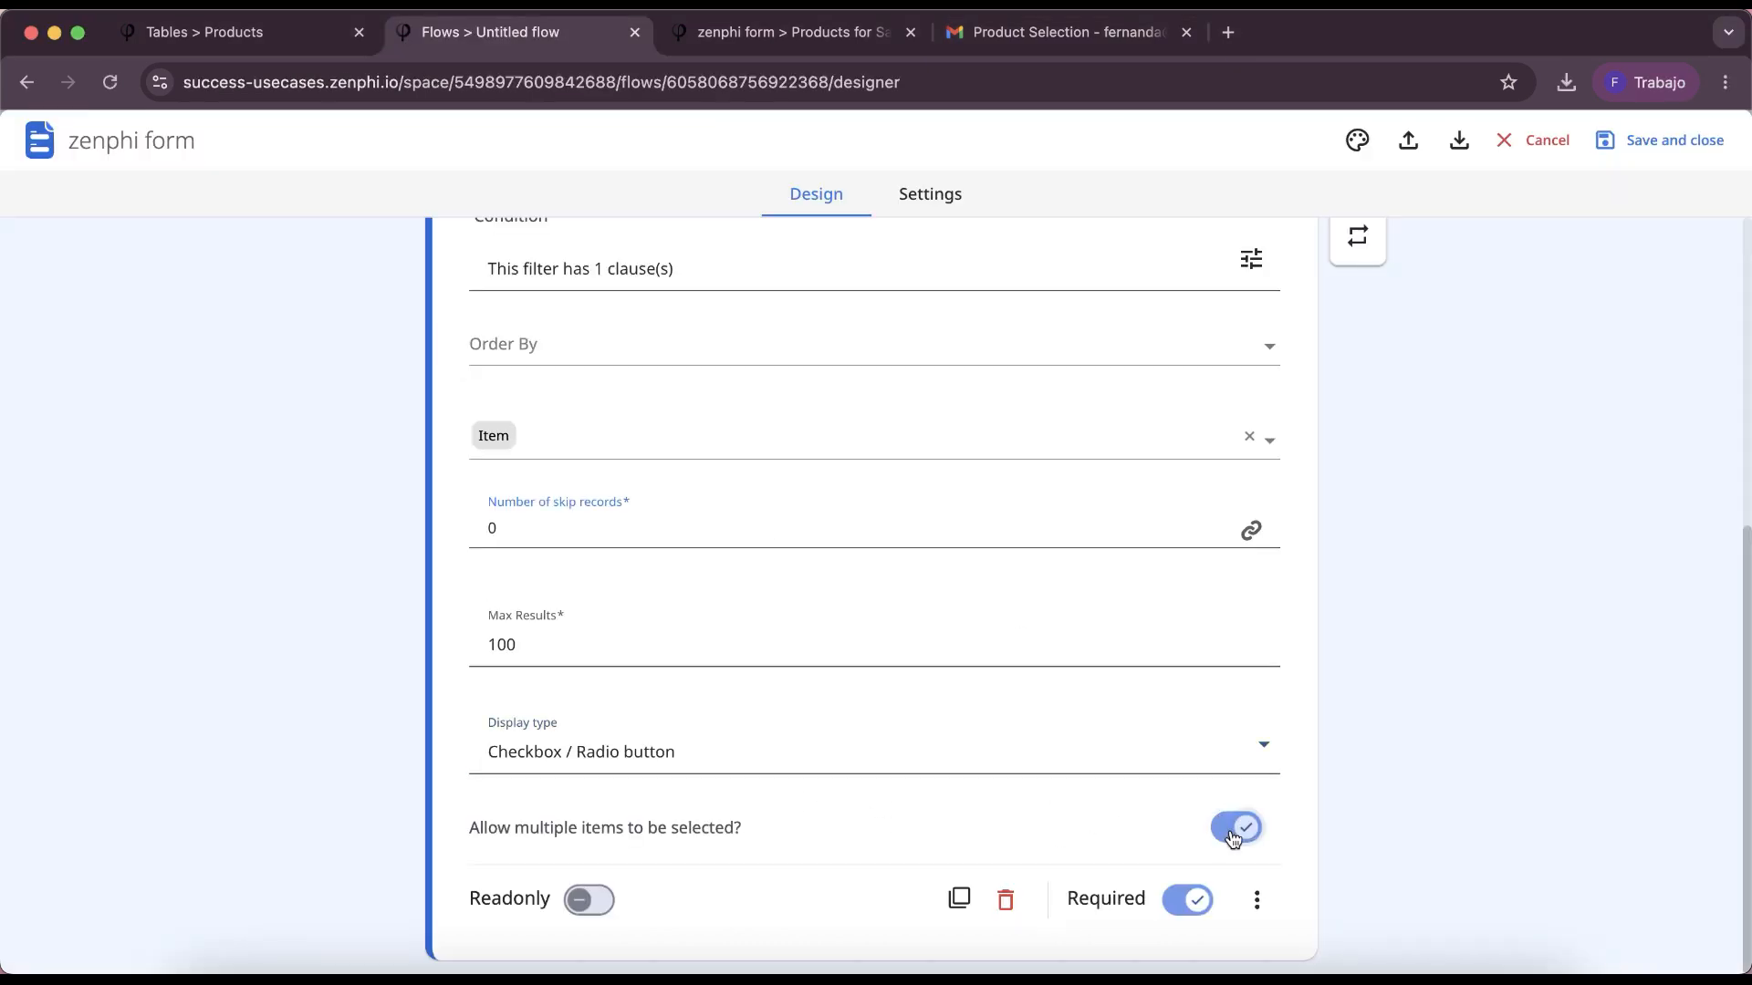
pyautogui.click(1662, 139)
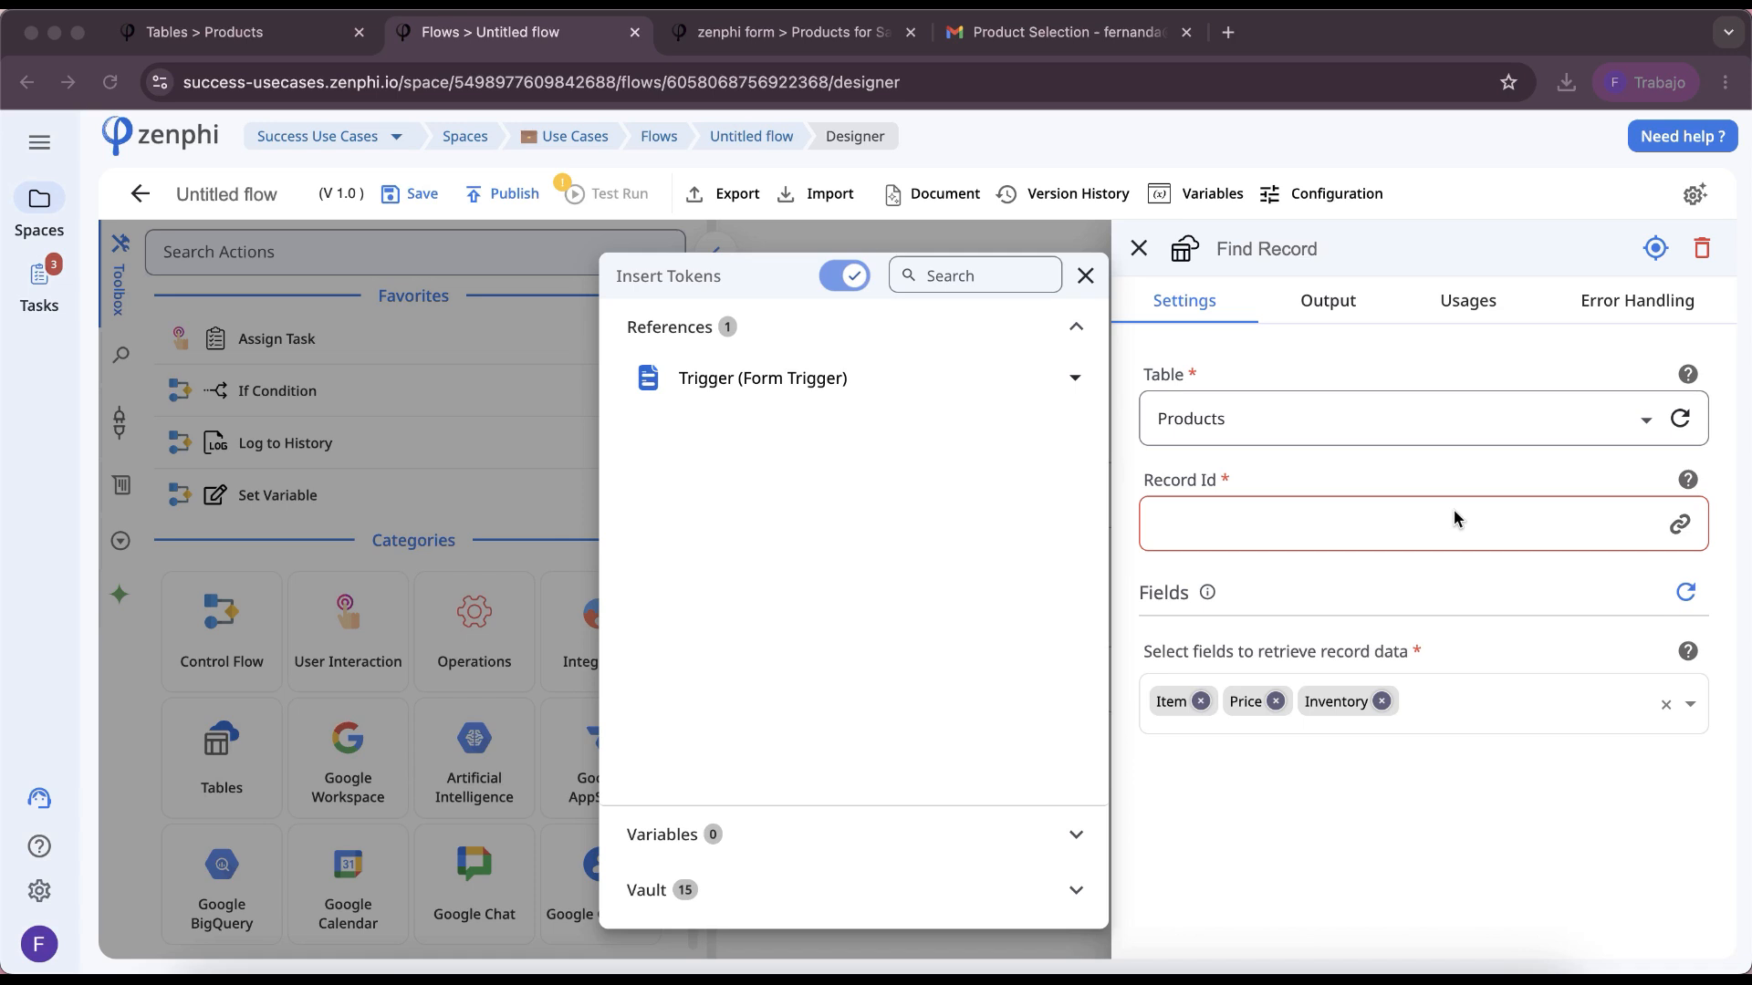
# Step: Replace Find Record with List Records by Id for the Products table, using the form's Products answer as Record Ids
pyautogui.click(1173, 262)
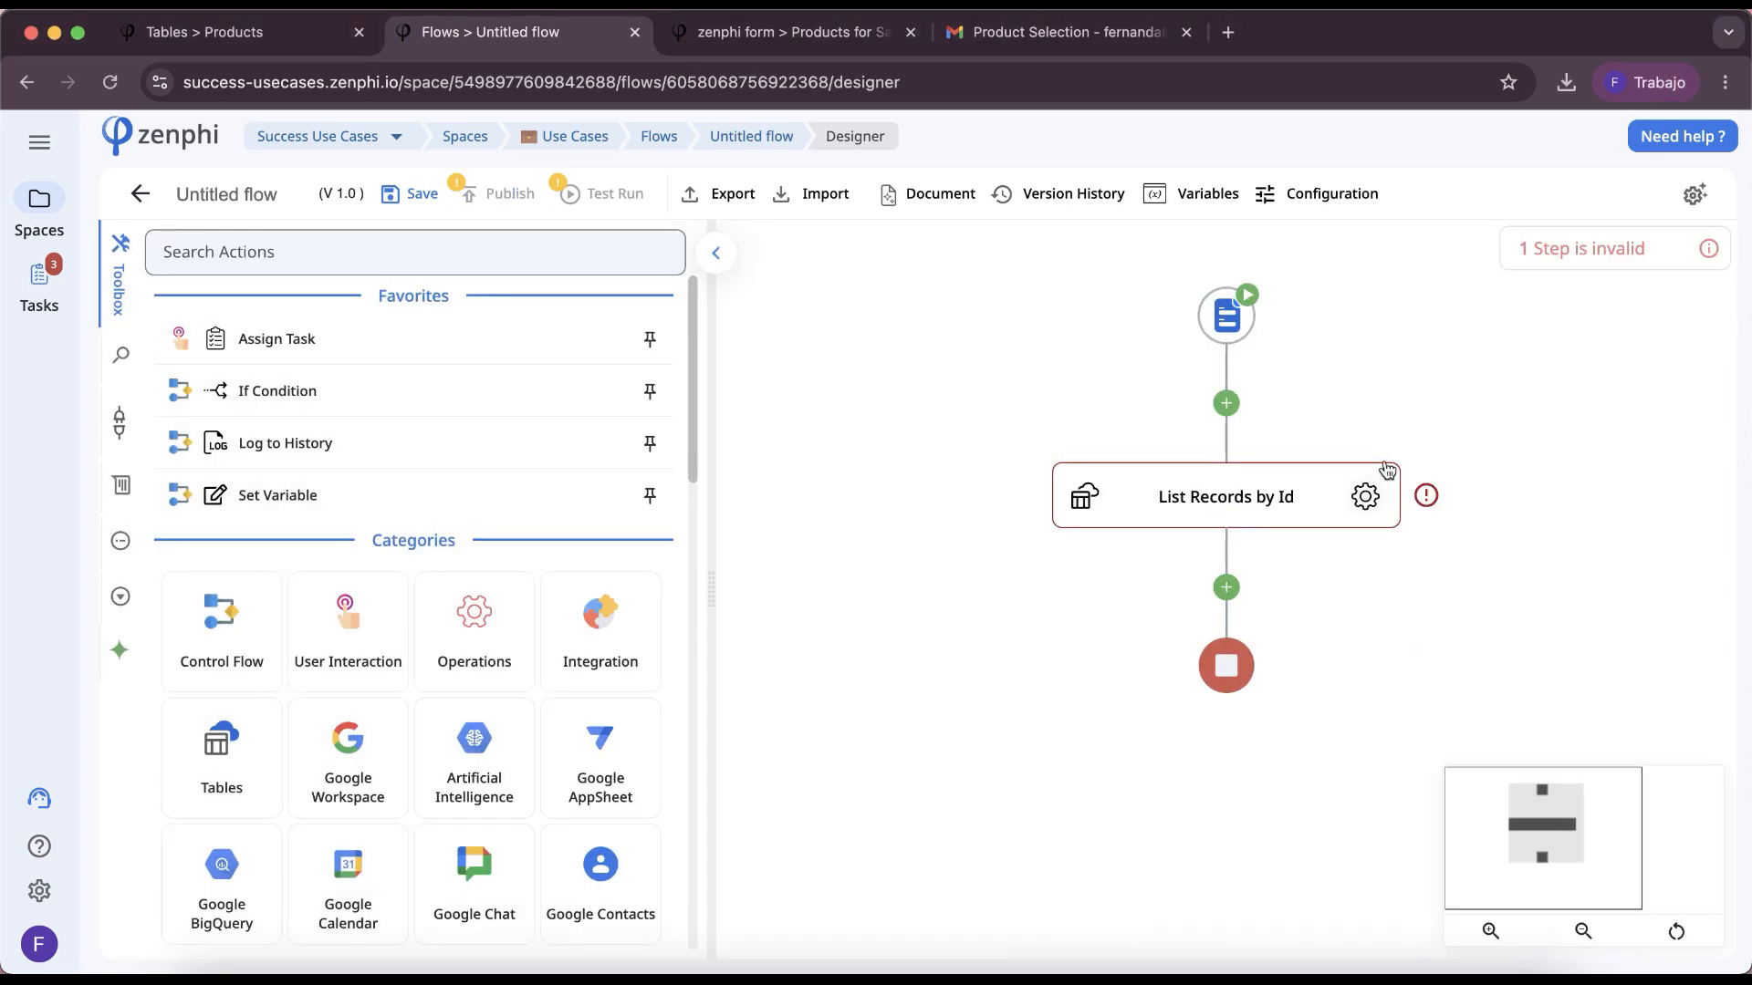
pyautogui.click(1378, 500)
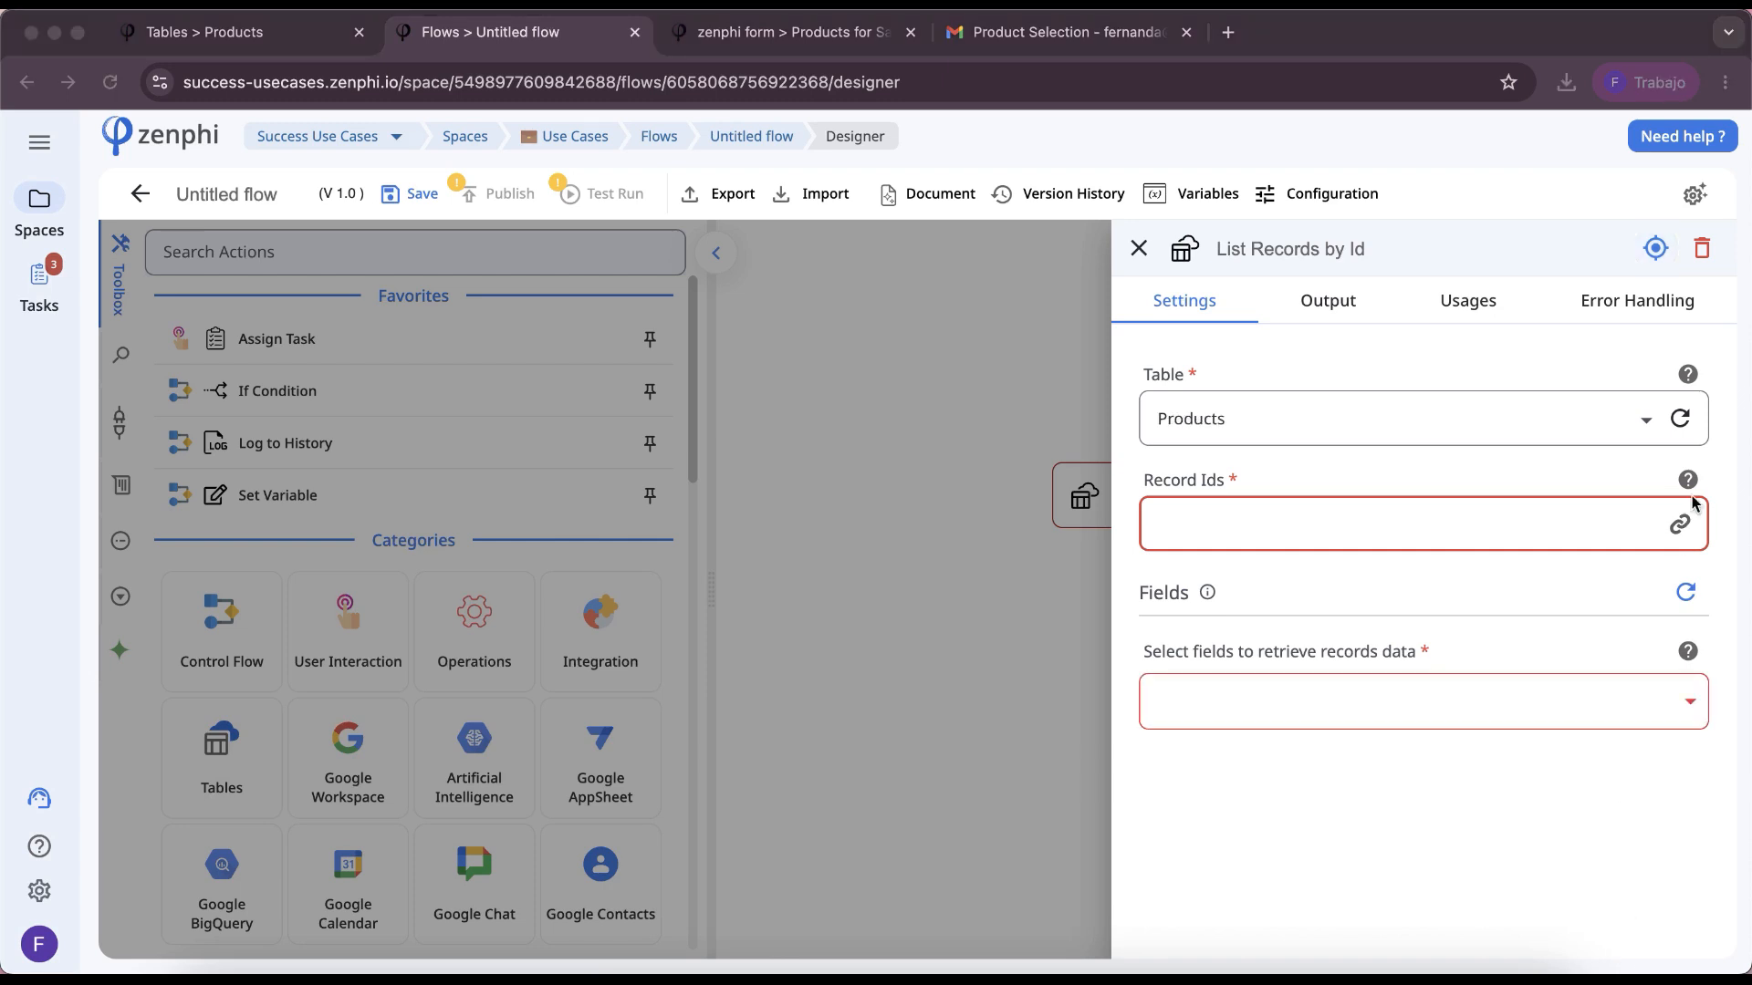
pyautogui.click(1689, 495)
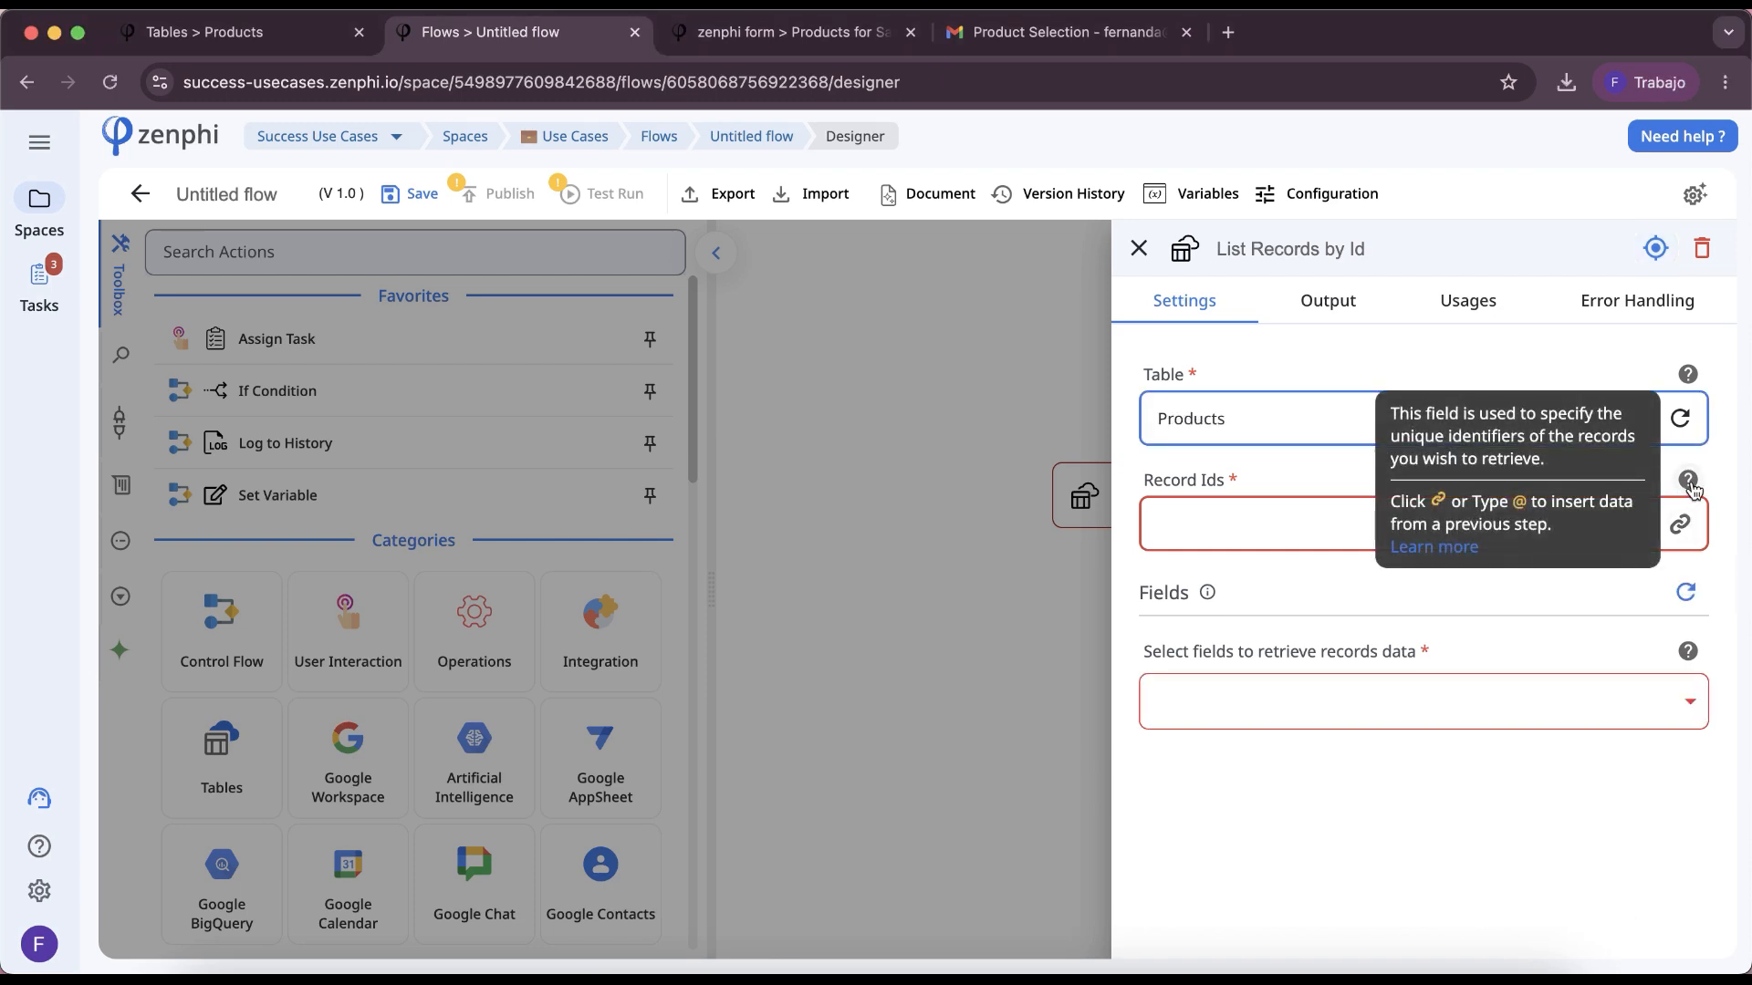
pyautogui.click(1679, 525)
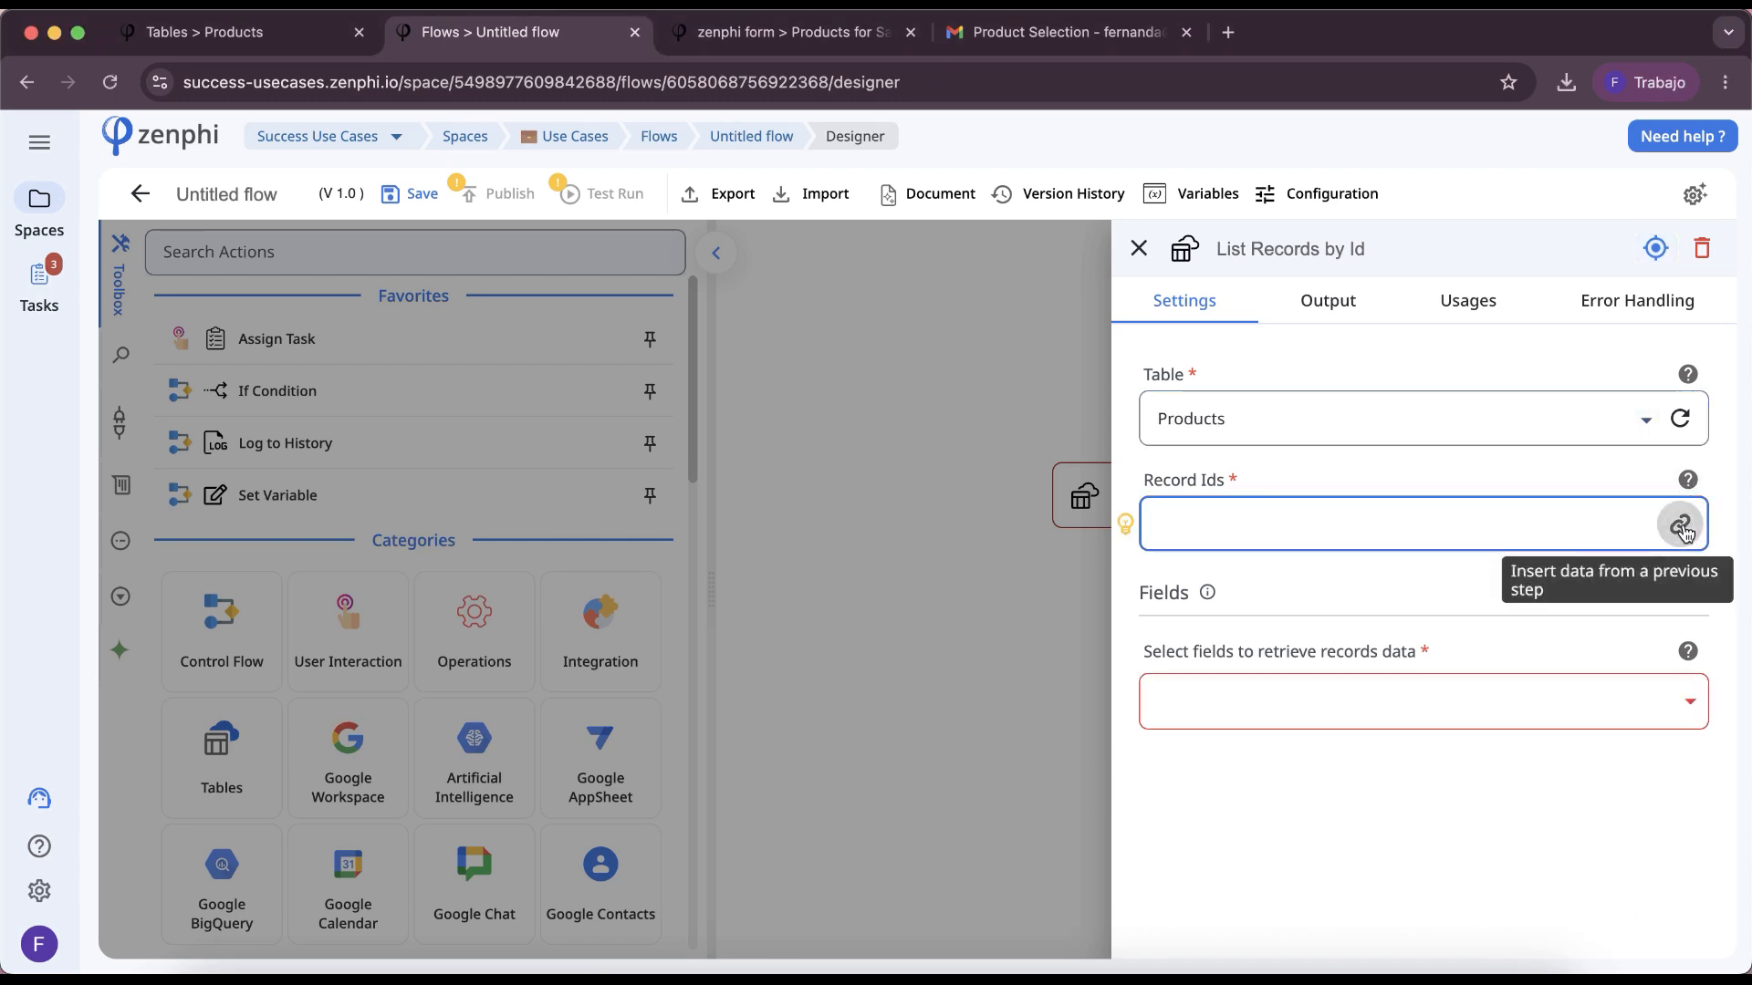
pyautogui.click(1074, 378)
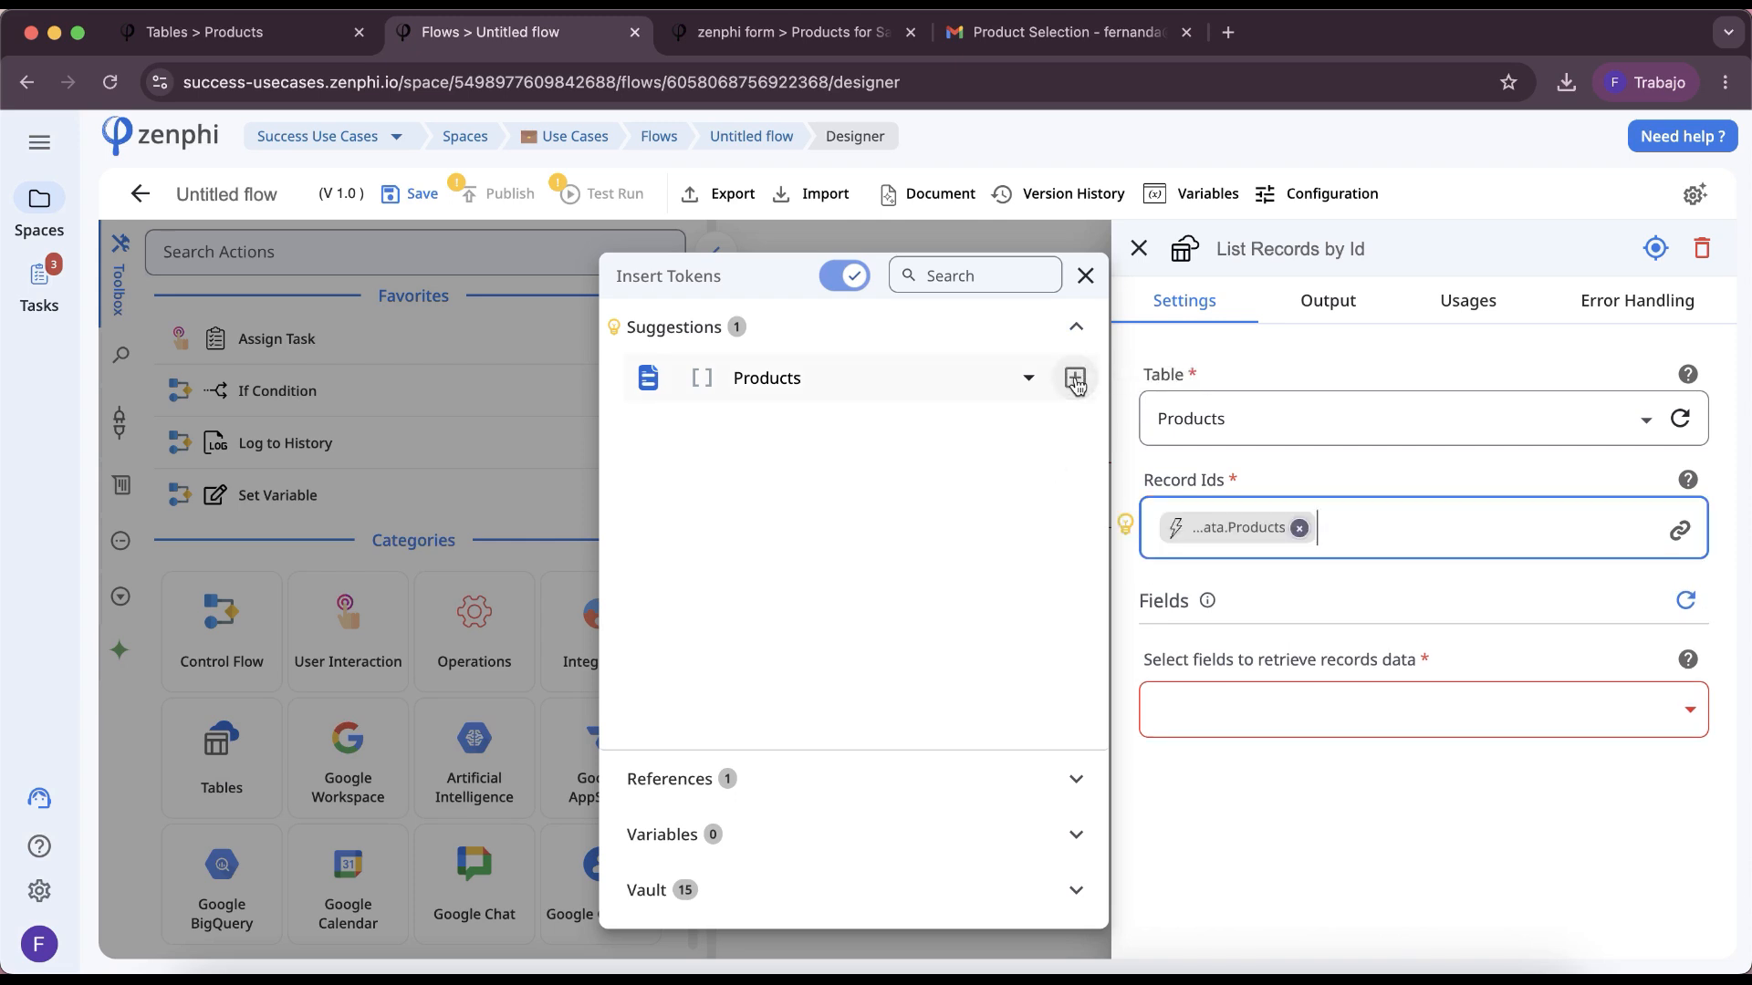
# Step: Set List Records by Id to retrieve the Item, Inventory and Price fields
pyautogui.click(1363, 711)
pyautogui.click(1363, 712)
pyautogui.click(1331, 783)
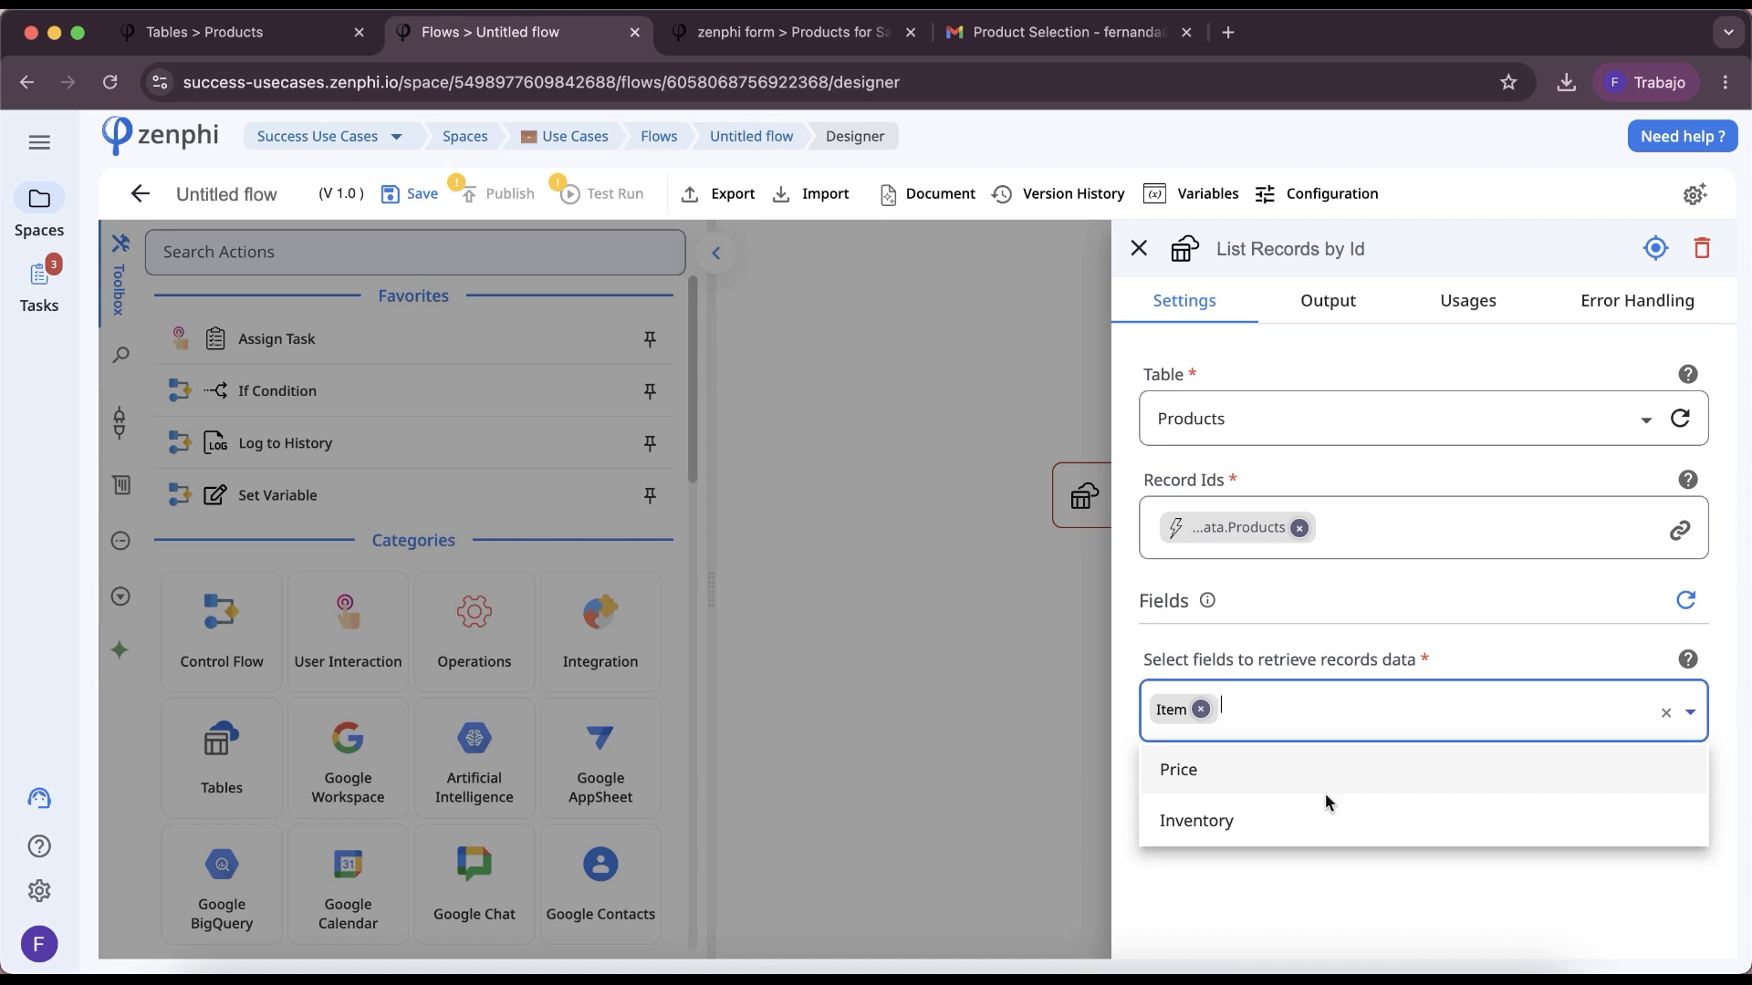
pyautogui.click(1321, 814)
pyautogui.click(1310, 772)
# Step: Examine the fields inside the Result output of List Records by Id and close the action's settings
pyautogui.click(1345, 320)
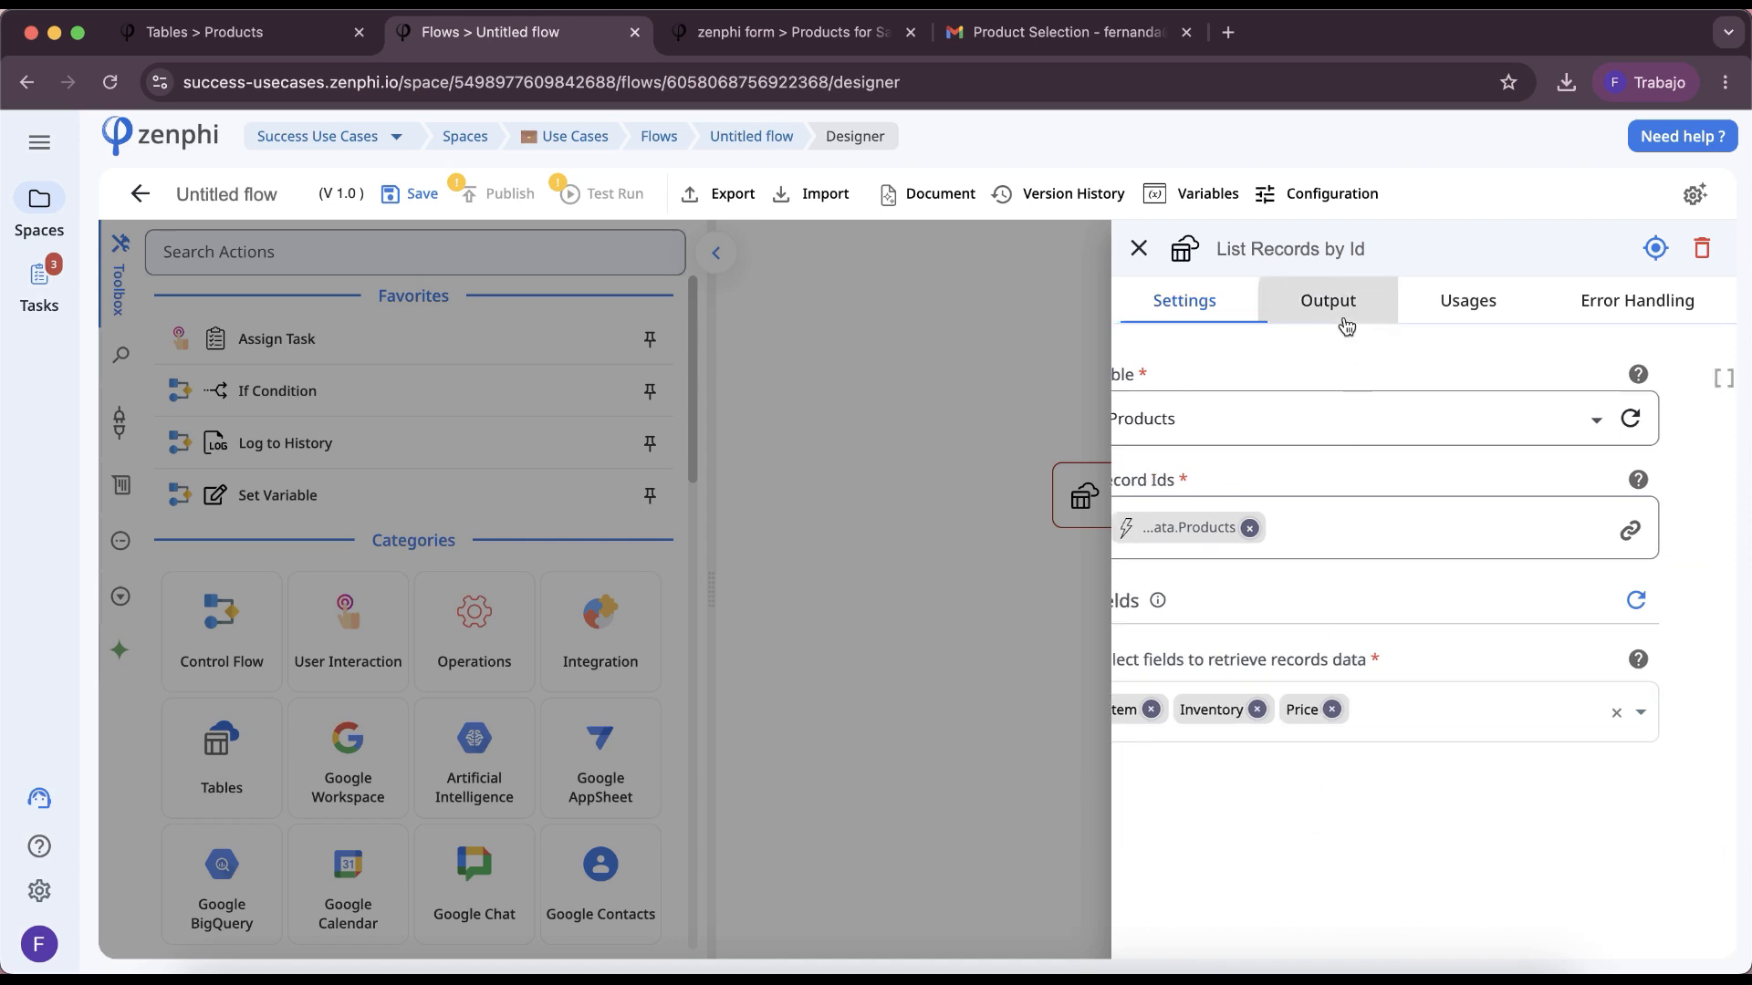
pyautogui.click(1340, 401)
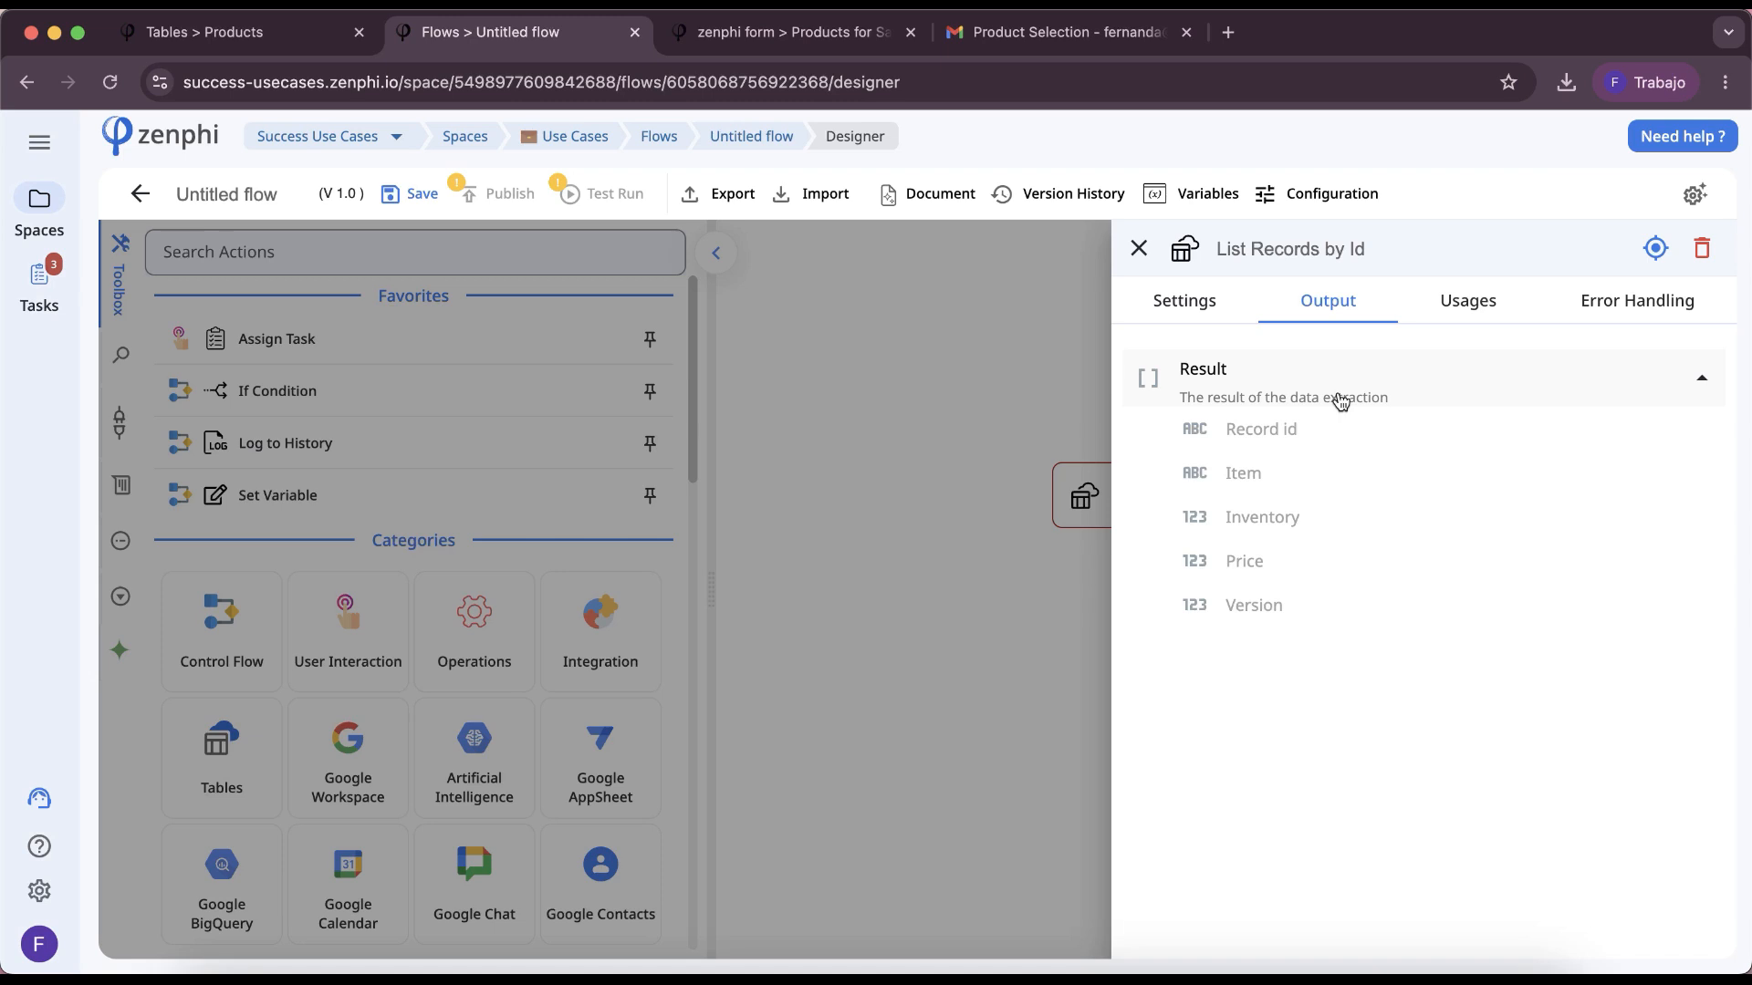
pyautogui.click(1018, 543)
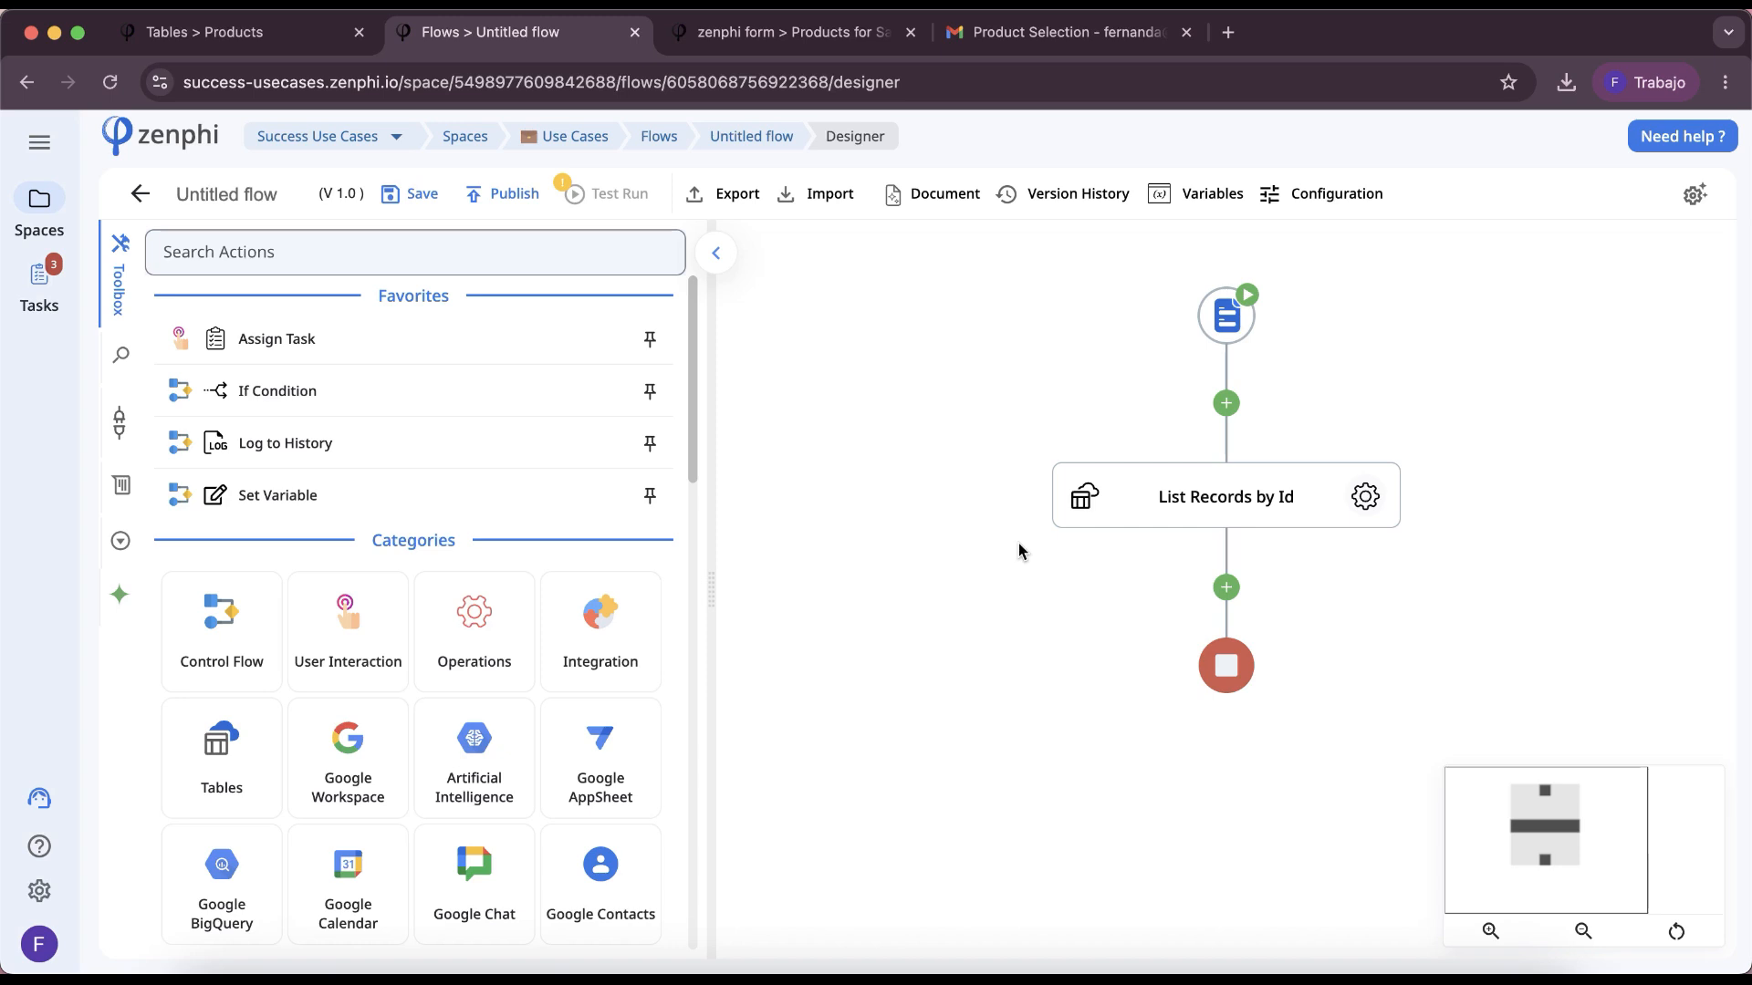